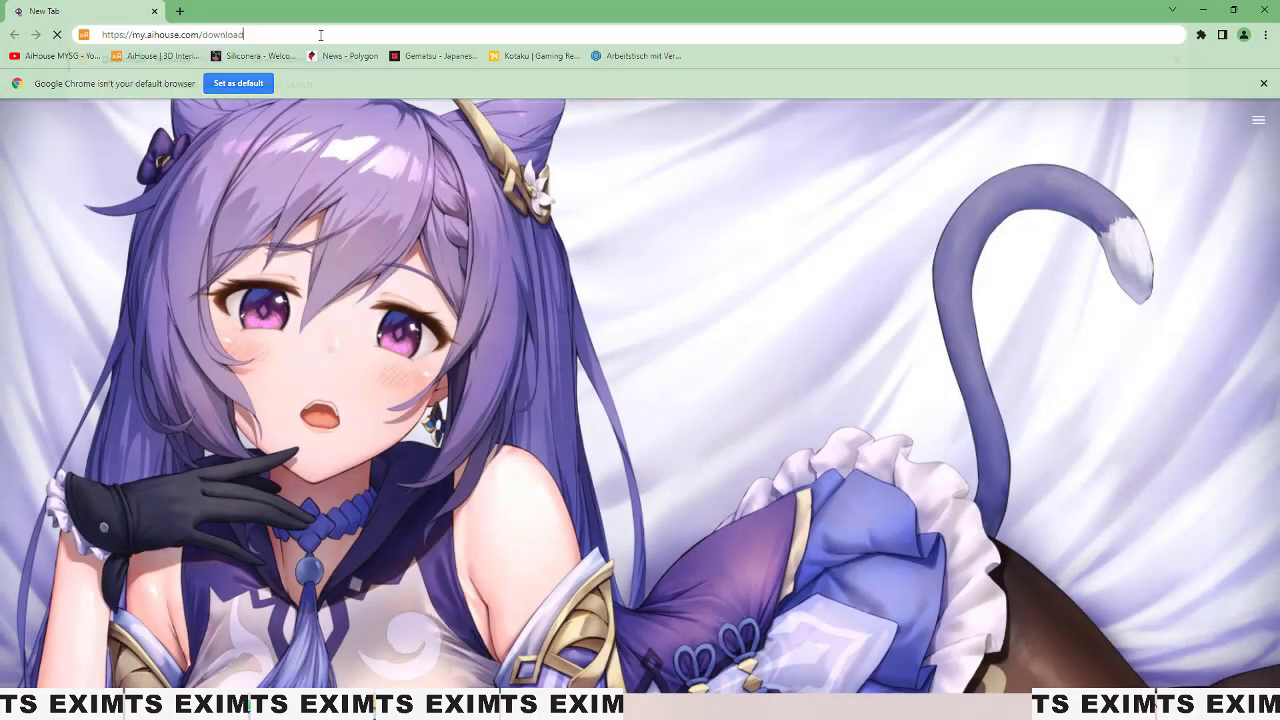
Step: Load the my.aihouse.com/download page, download the AiHouse tool, and show the downloaded model_convert (3).rar in its folder
key(Return)
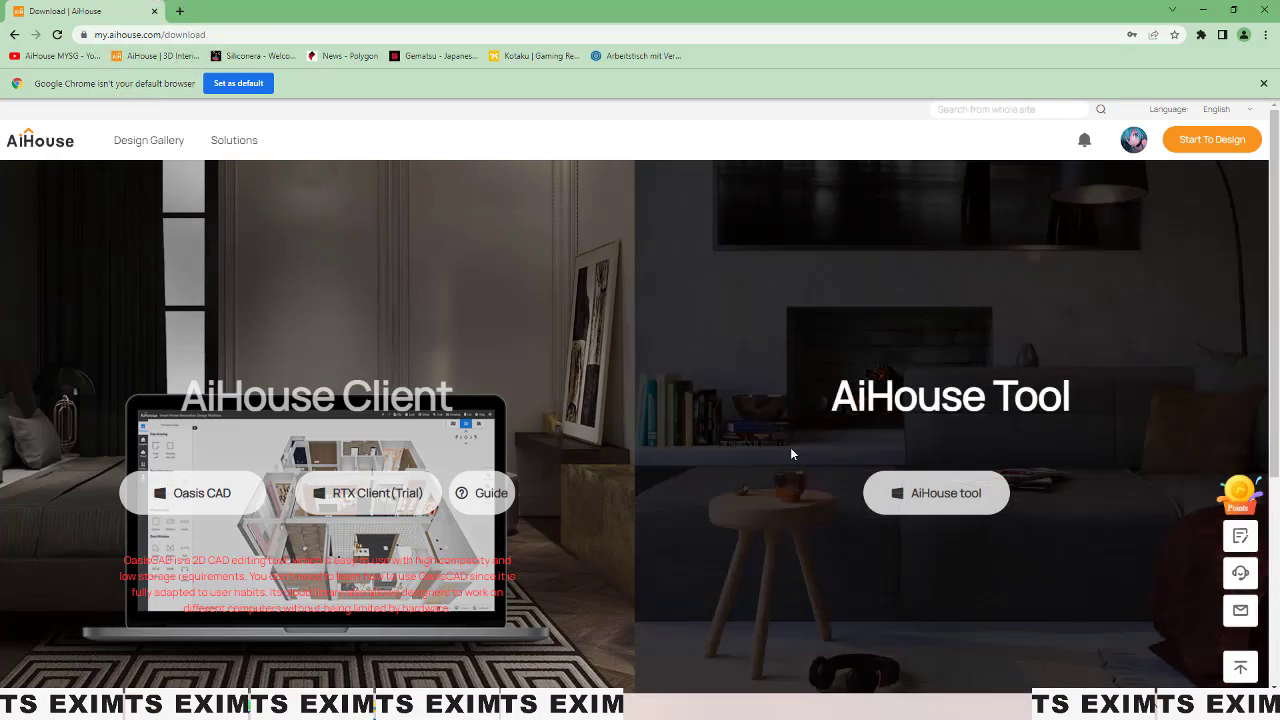
click(933, 497)
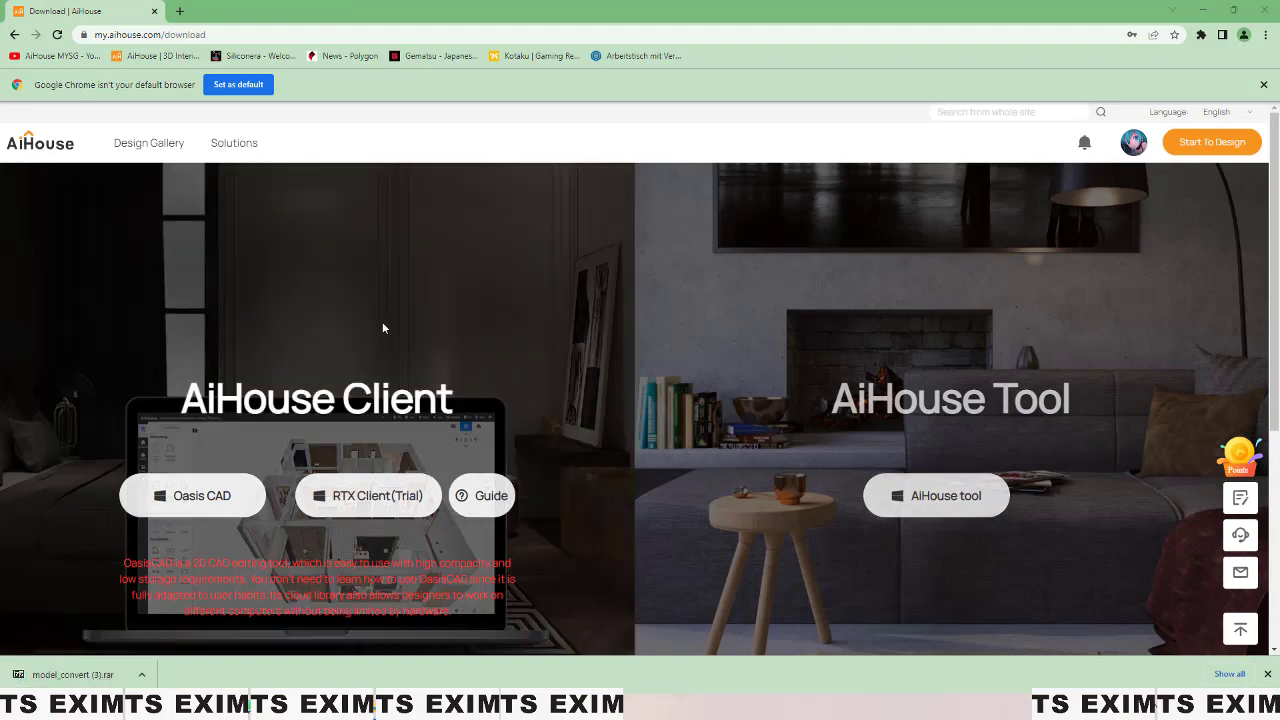
click(141, 674)
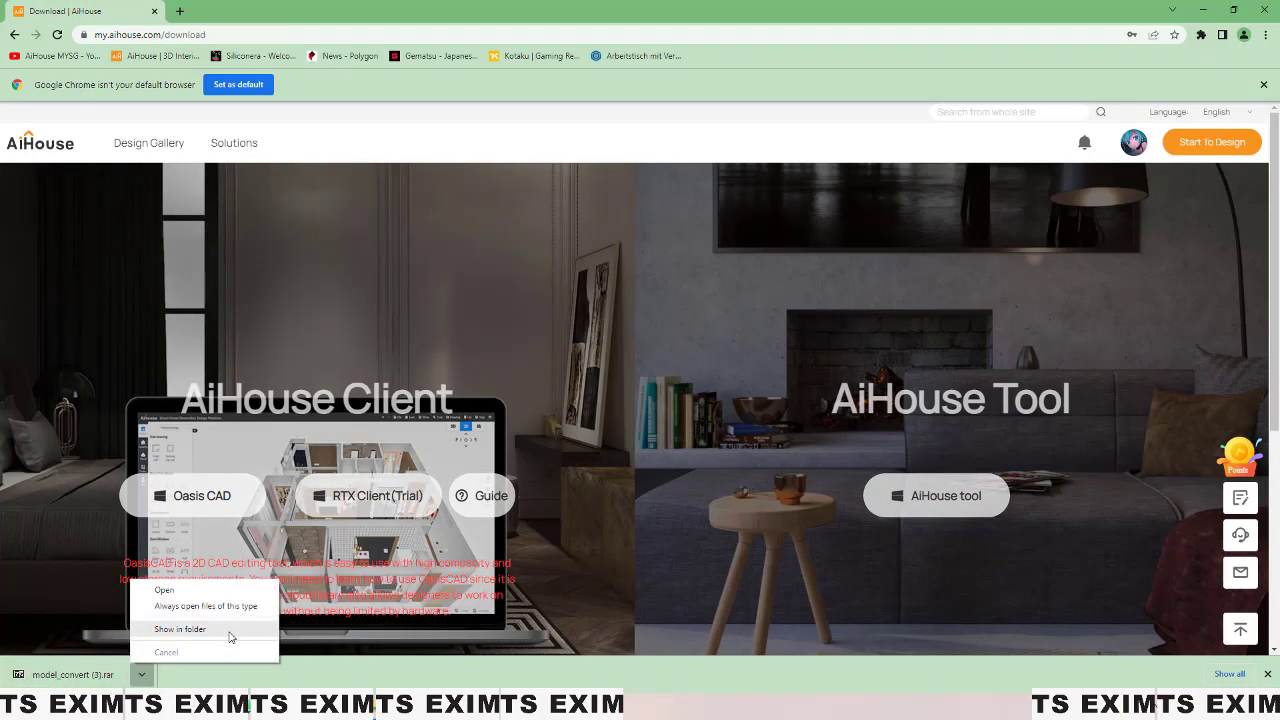
click(230, 634)
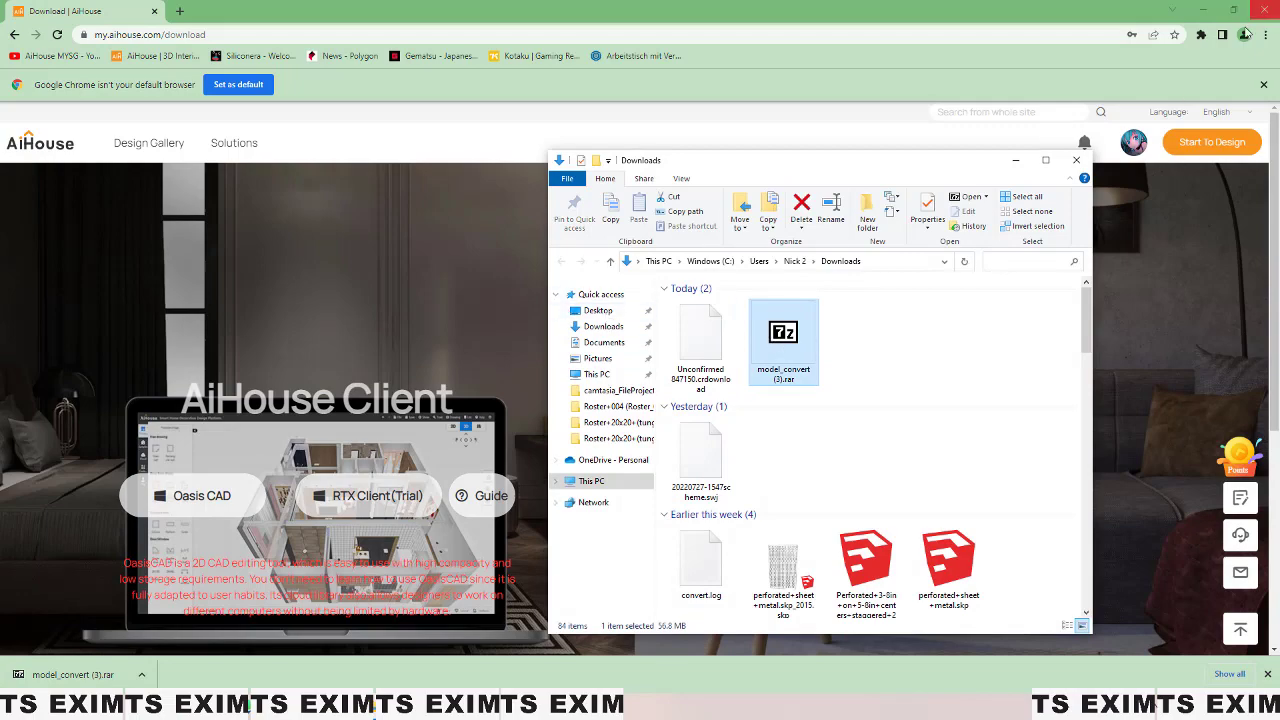
Step: Extract the model_convert (3).rar archive directly onto the desktop with 7-Zip
click(1206, 9)
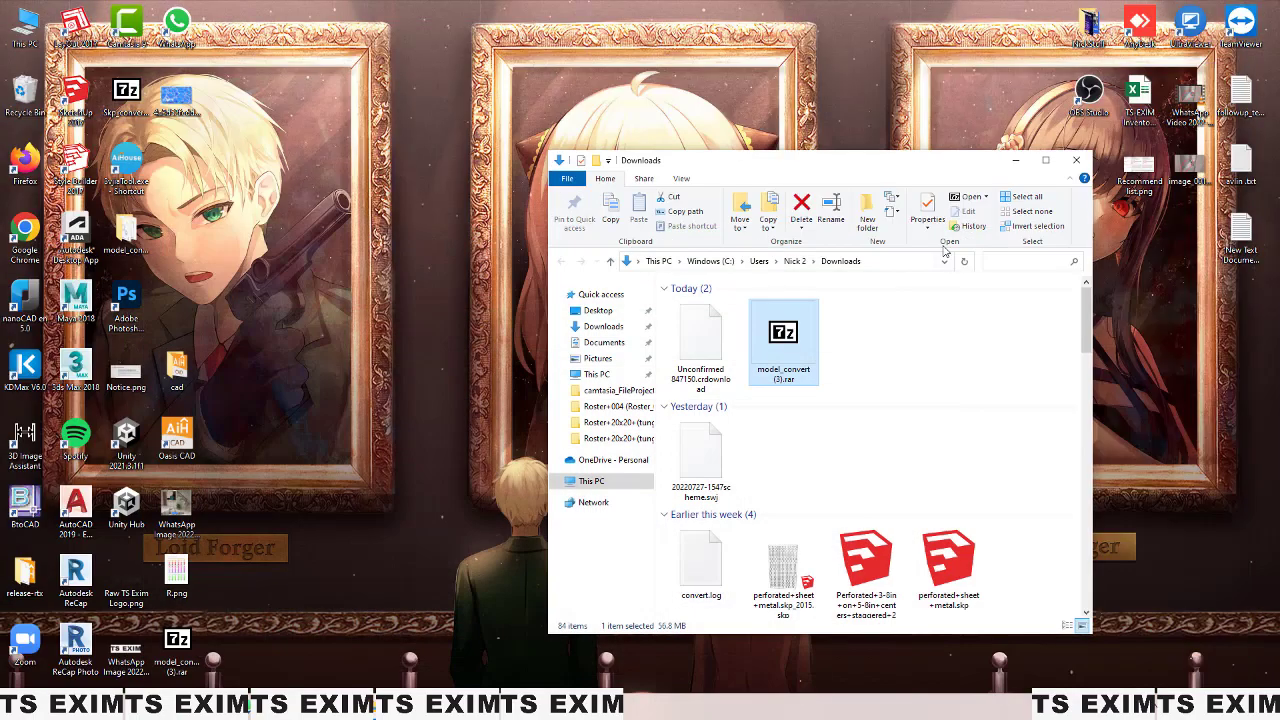
click(1015, 160)
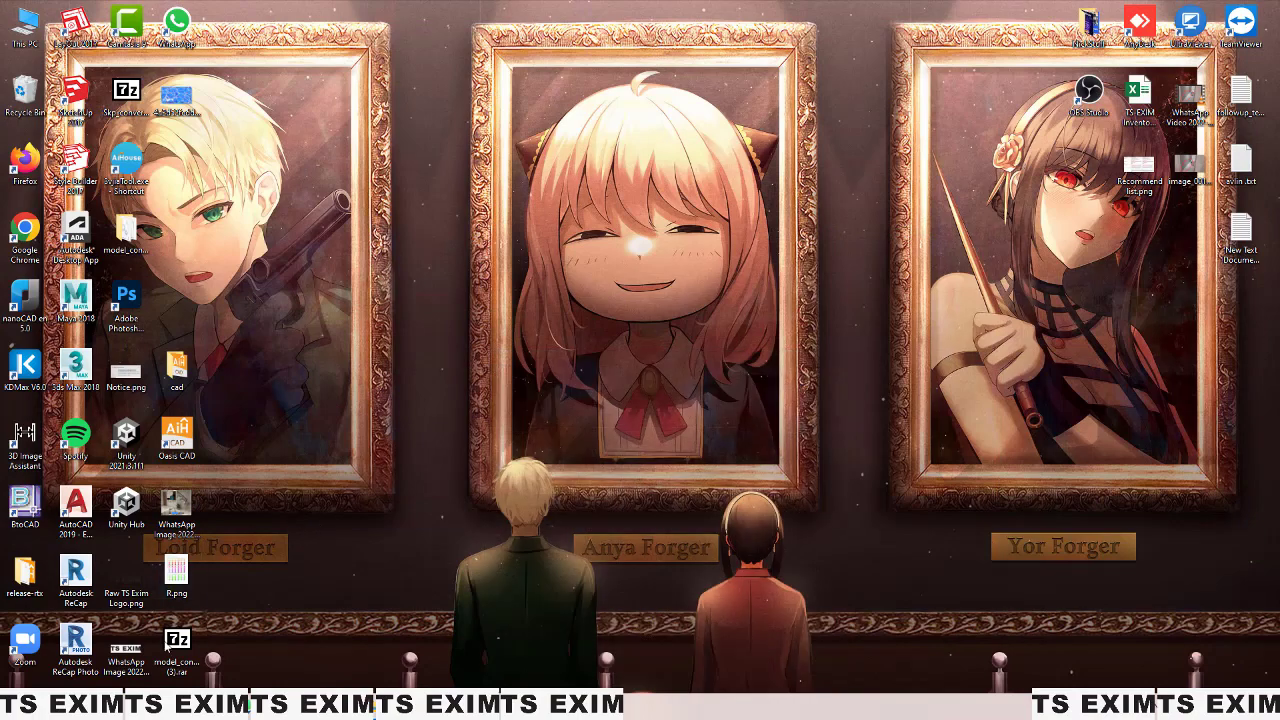
click(177, 652)
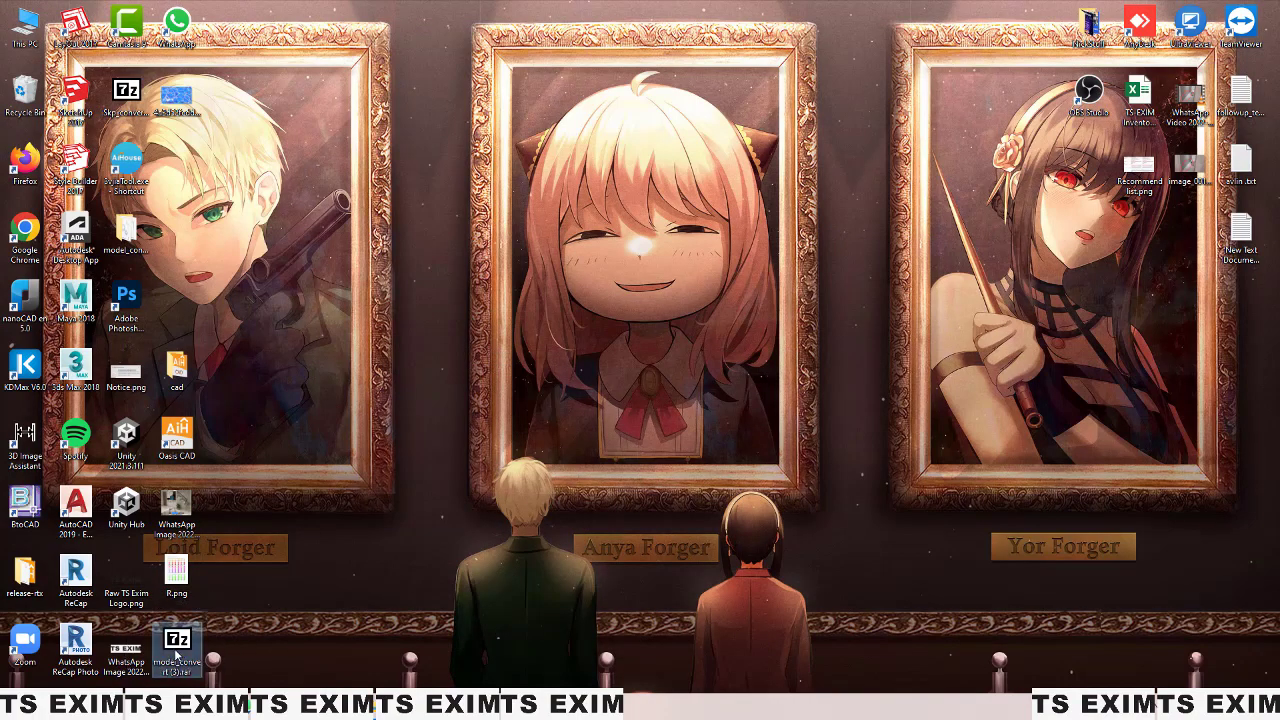
right_click(180, 650)
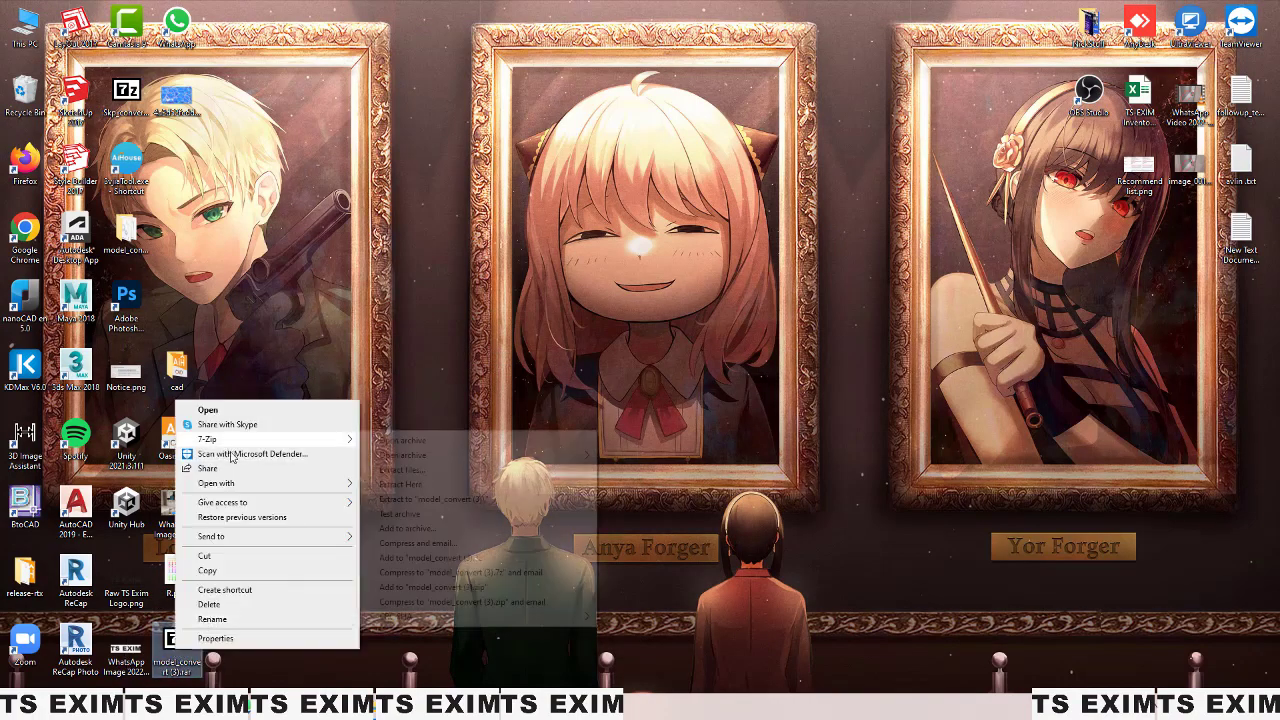
mouse_move(318, 444)
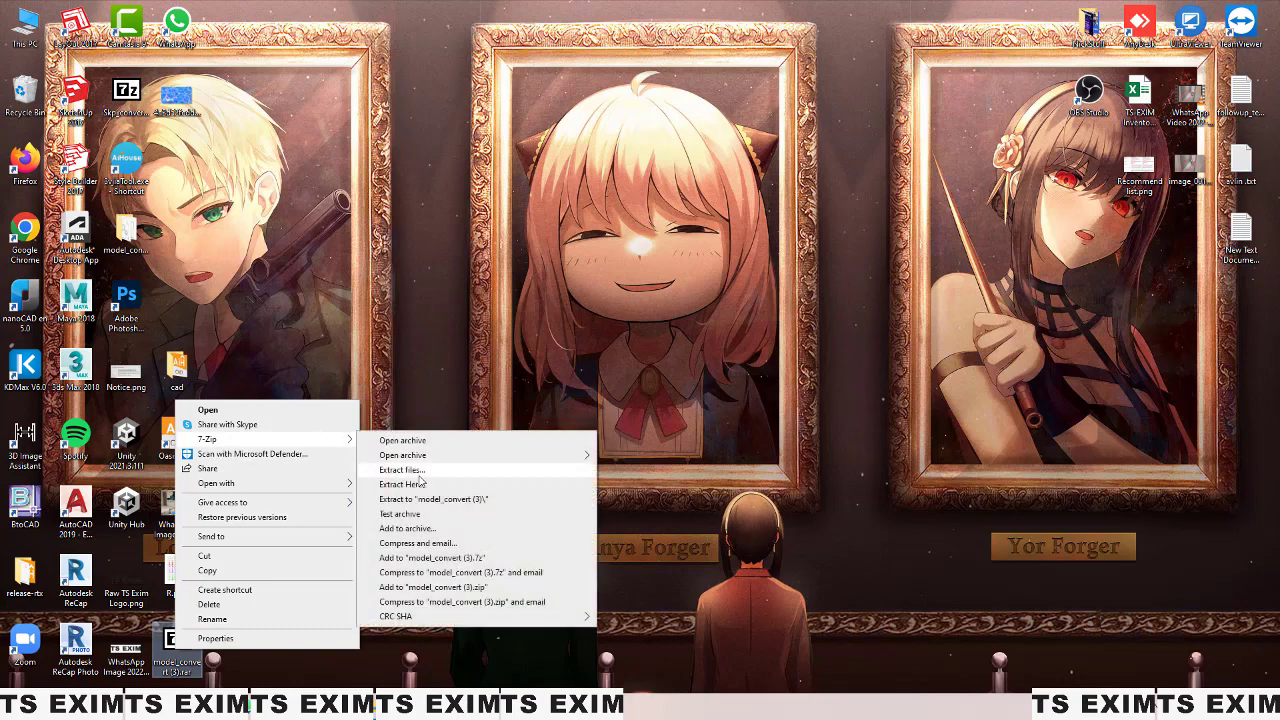
click(417, 486)
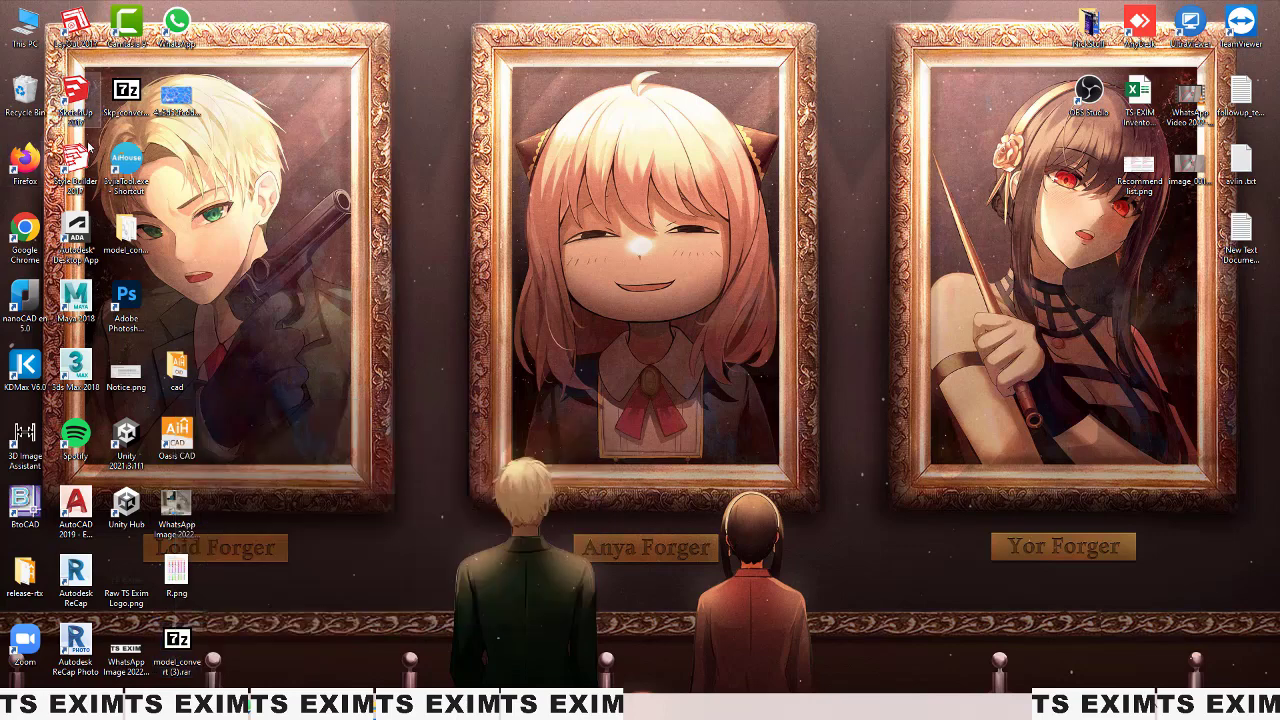
Step: Open the model_convert folder on the desktop and launch 3vjiaTool.exe
double_click(128, 235)
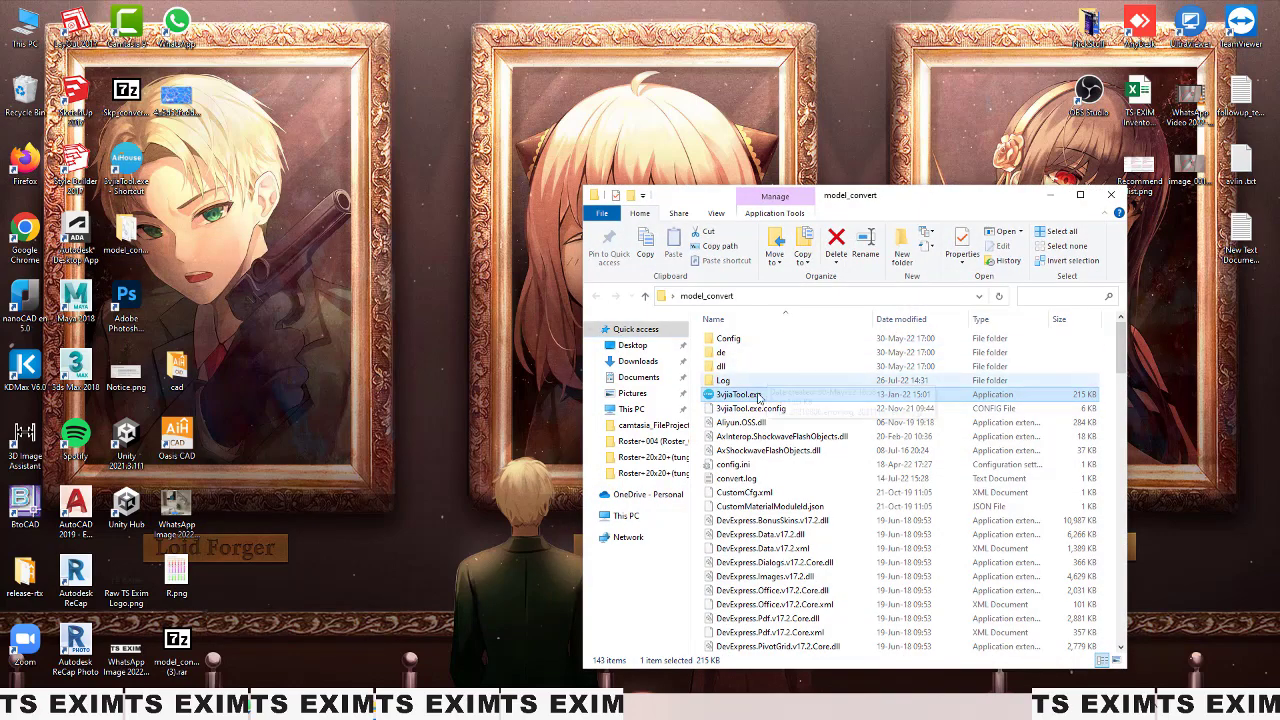
click(757, 397)
click(757, 397)
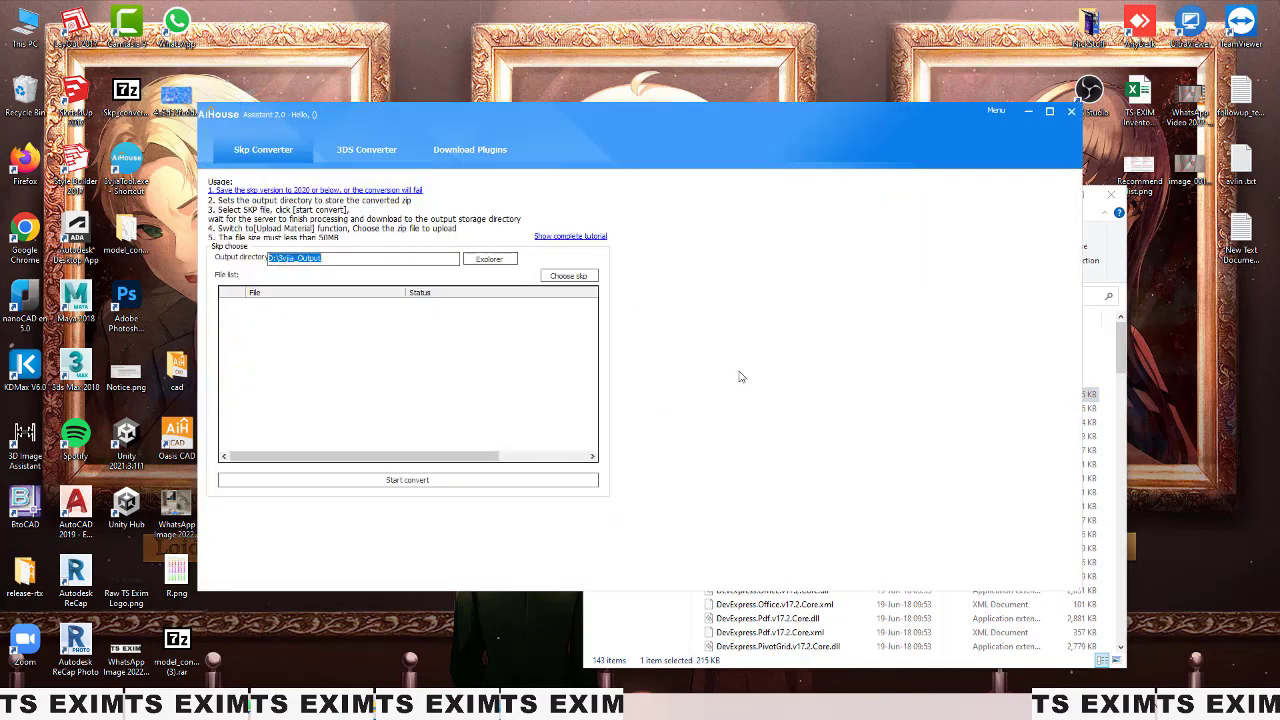
Step: Look through the AiHouse Assistant's converter pages and download the 3DMAX plug-in
mouse_move(661, 126)
mouse_down()
mouse_move(607, 112)
mouse_move(675, 112)
mouse_move(651, 124)
mouse_up()
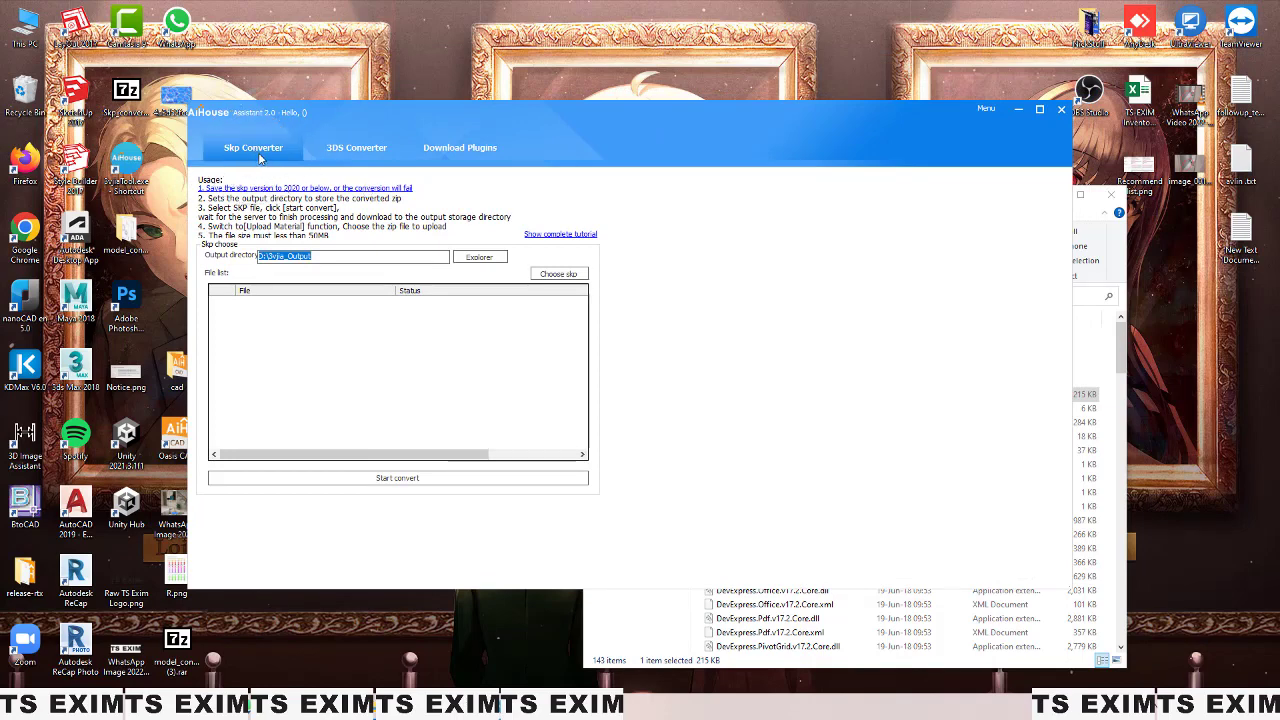
click(339, 151)
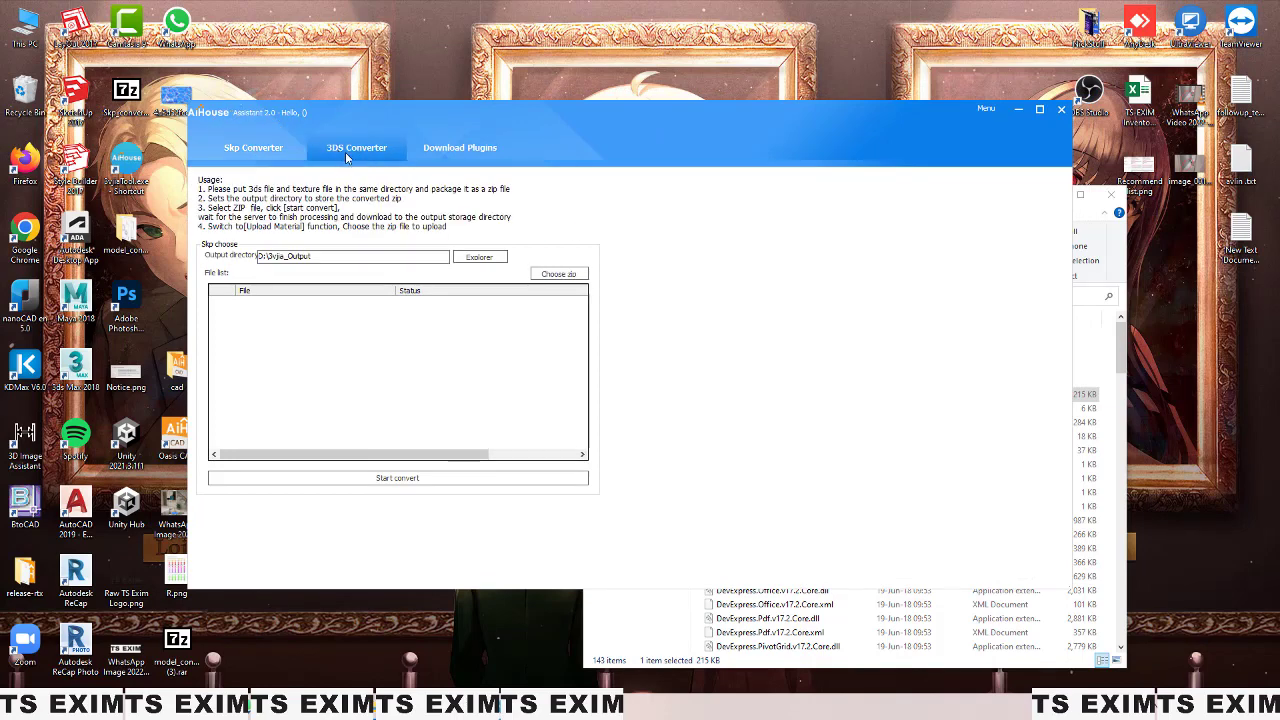
click(460, 150)
click(553, 238)
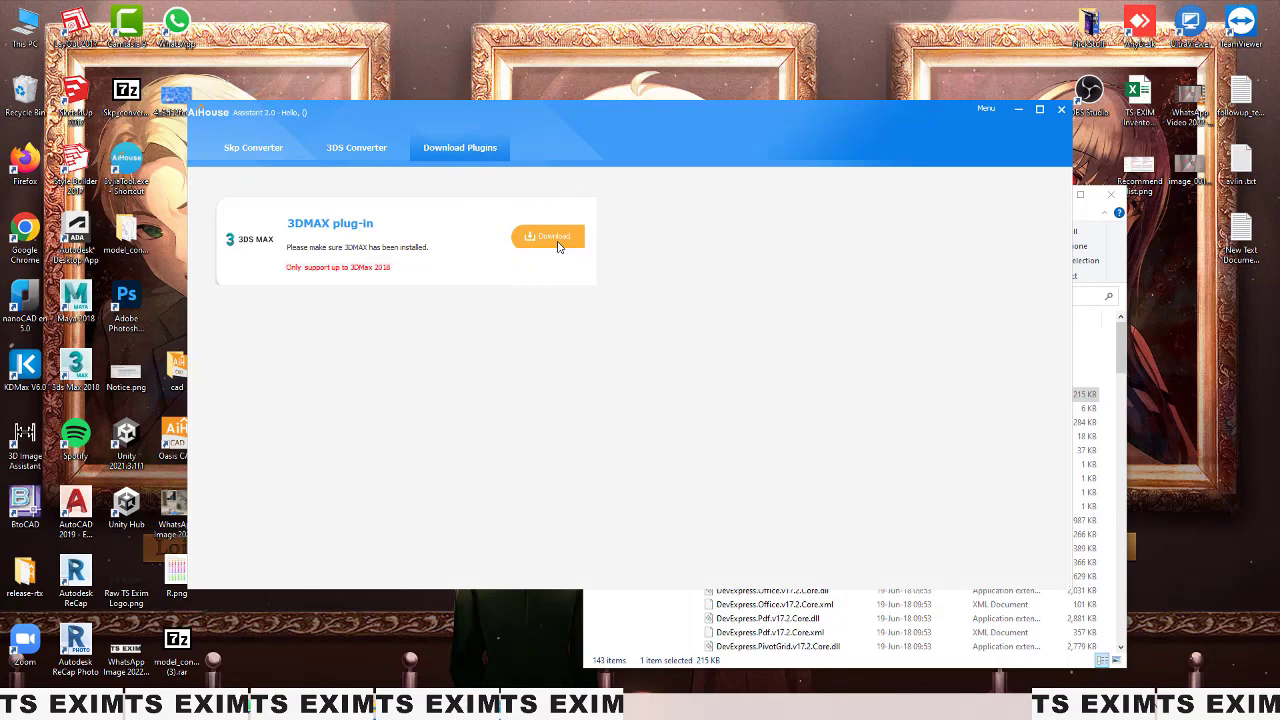
click(555, 239)
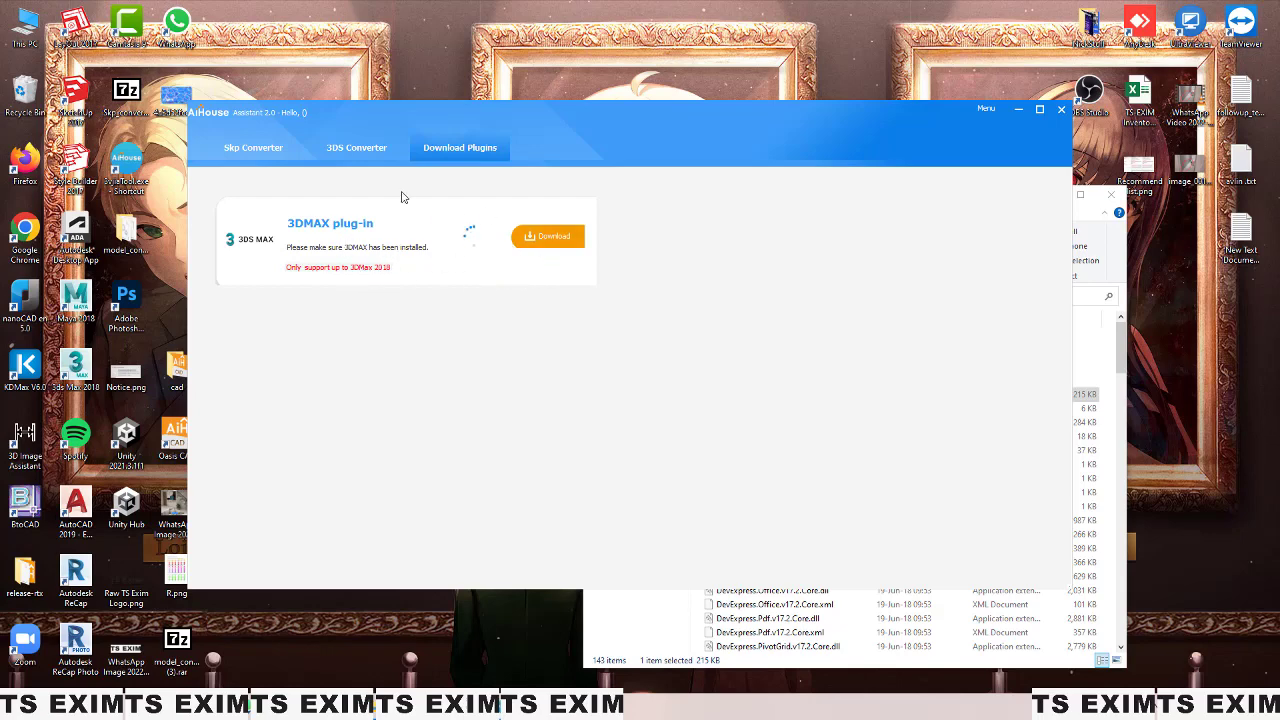
Step: Switch to 3ds Max 2018 and check that the Aihouse Tools command is available in the Perspective viewport
click(1016, 110)
click(76, 370)
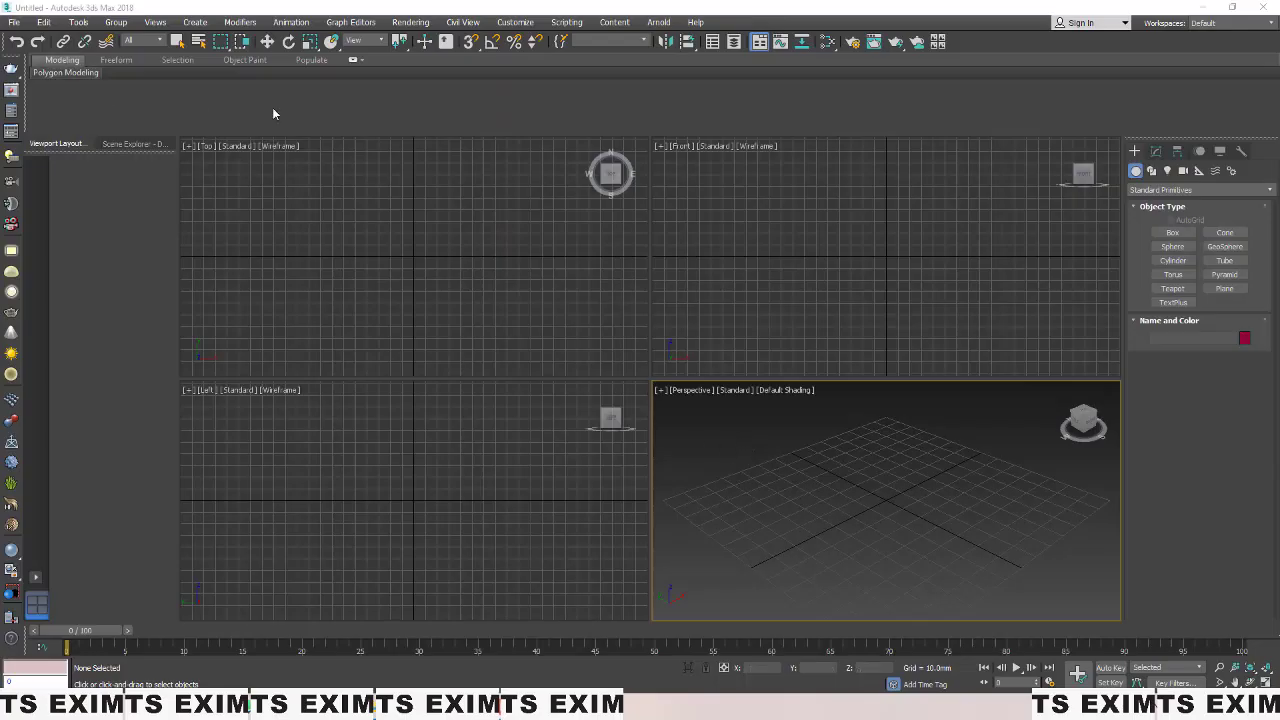
right_click(740, 420)
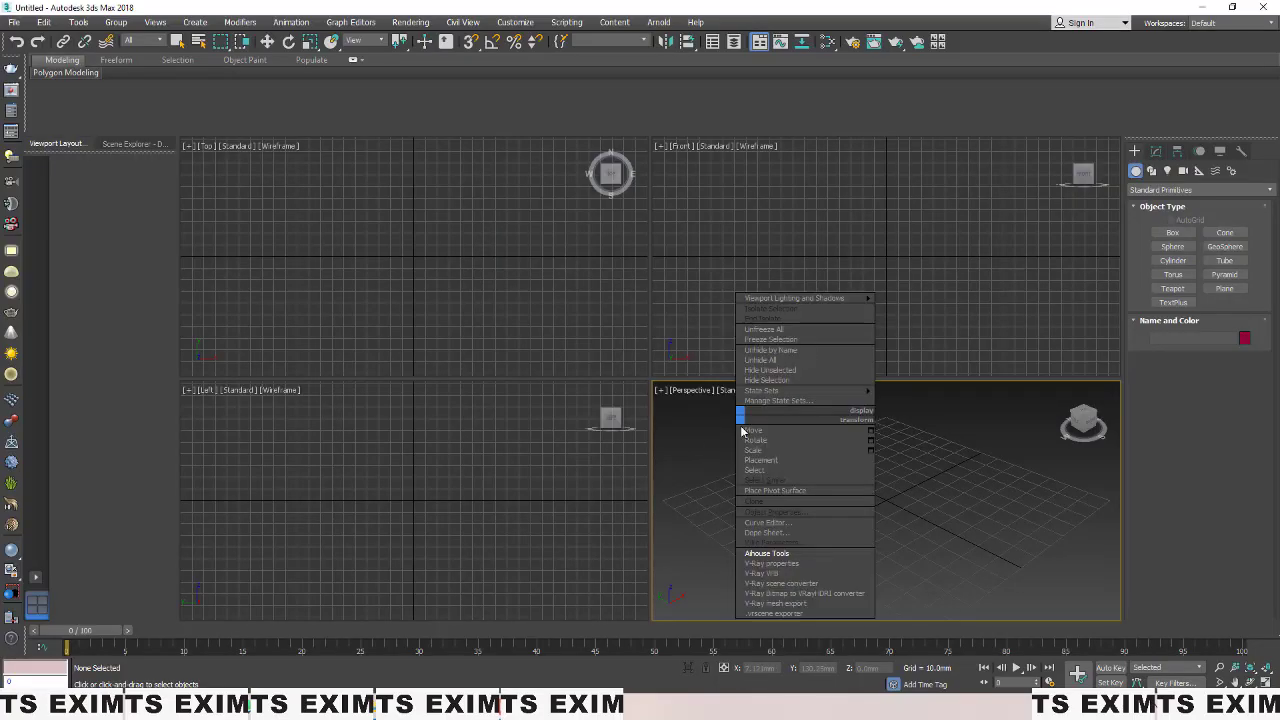
click(801, 554)
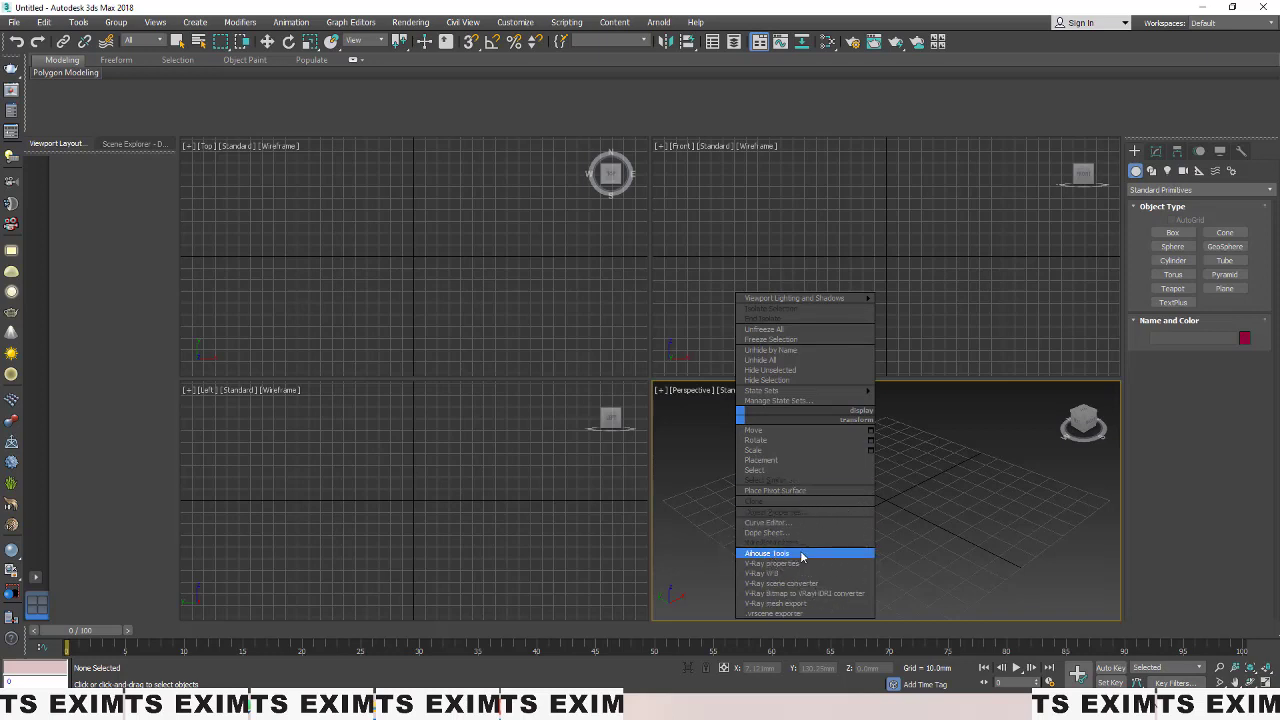
click(923, 516)
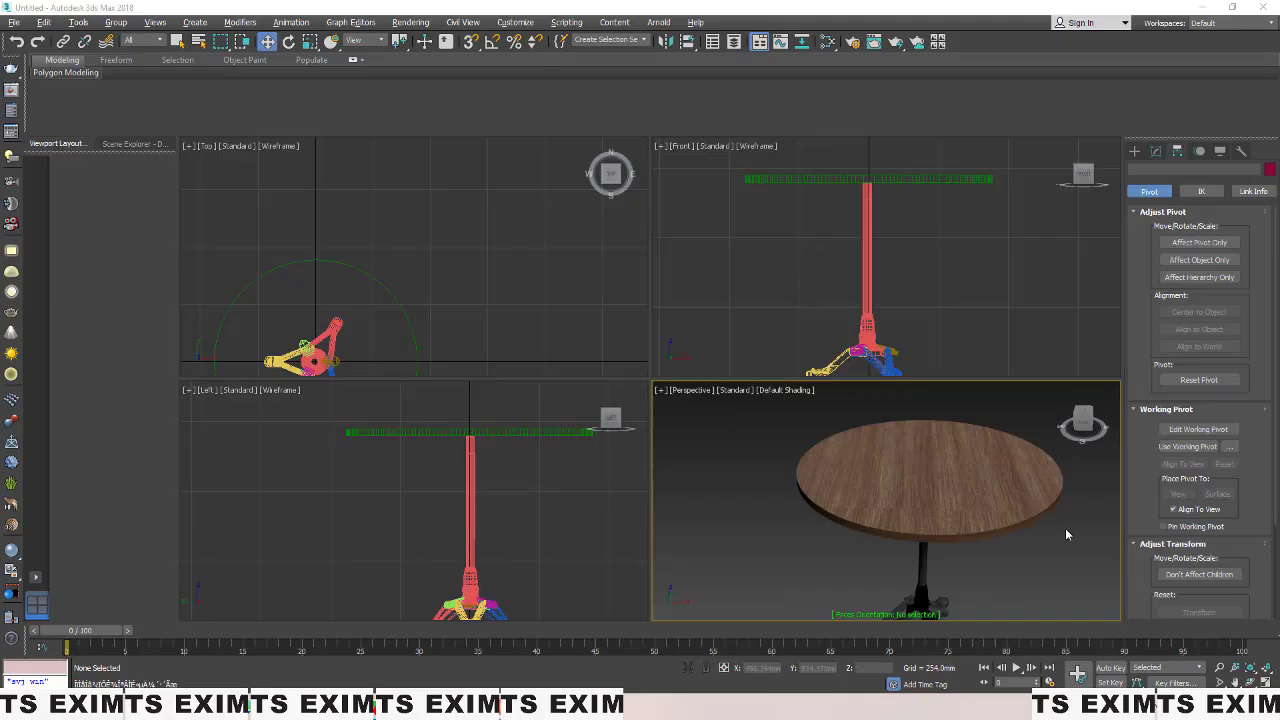
Step: Inspect the round table model, and switch to Notepad to read the checklist of checks before importing to AiHouse
middle_drag(821, 501, 757, 470)
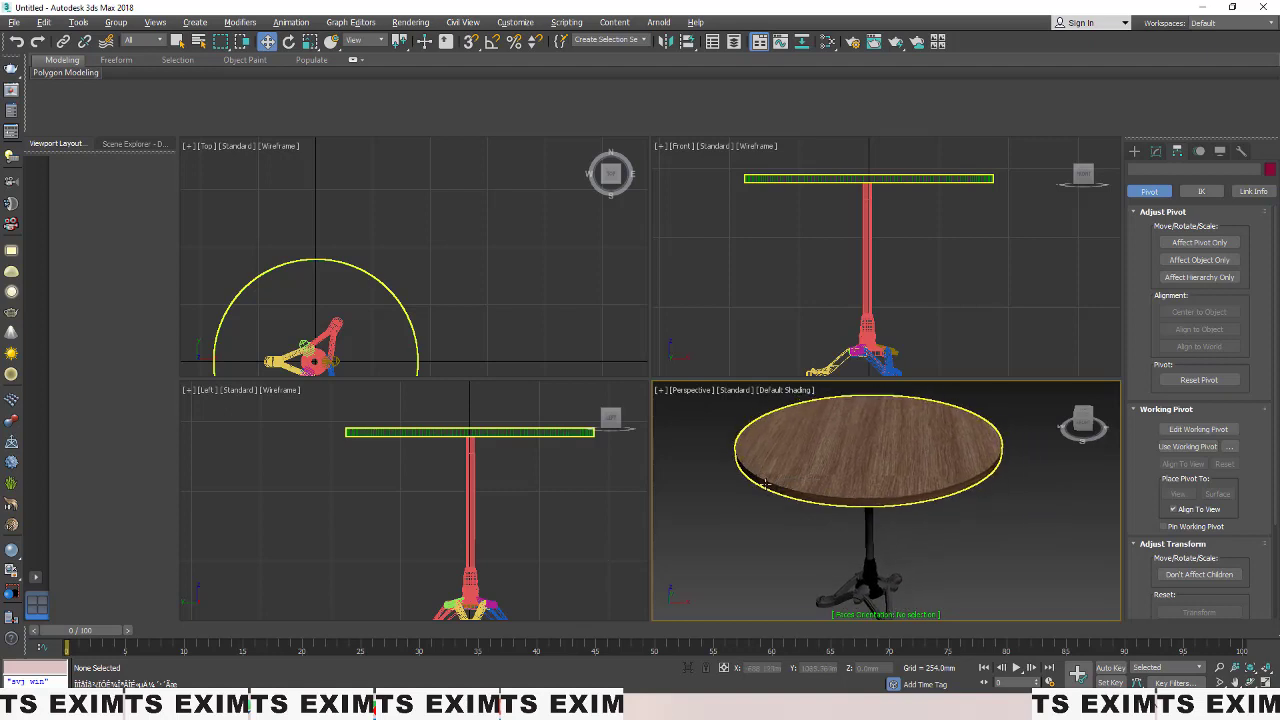
click(740, 497)
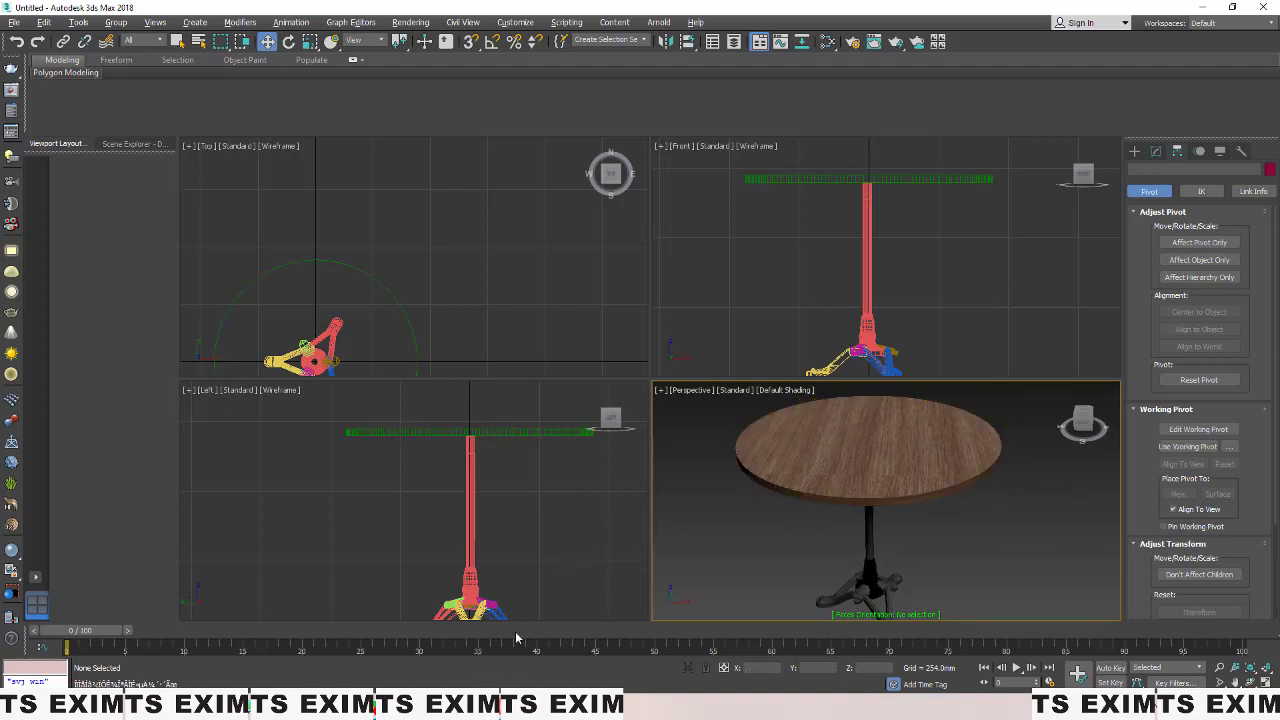
click(526, 705)
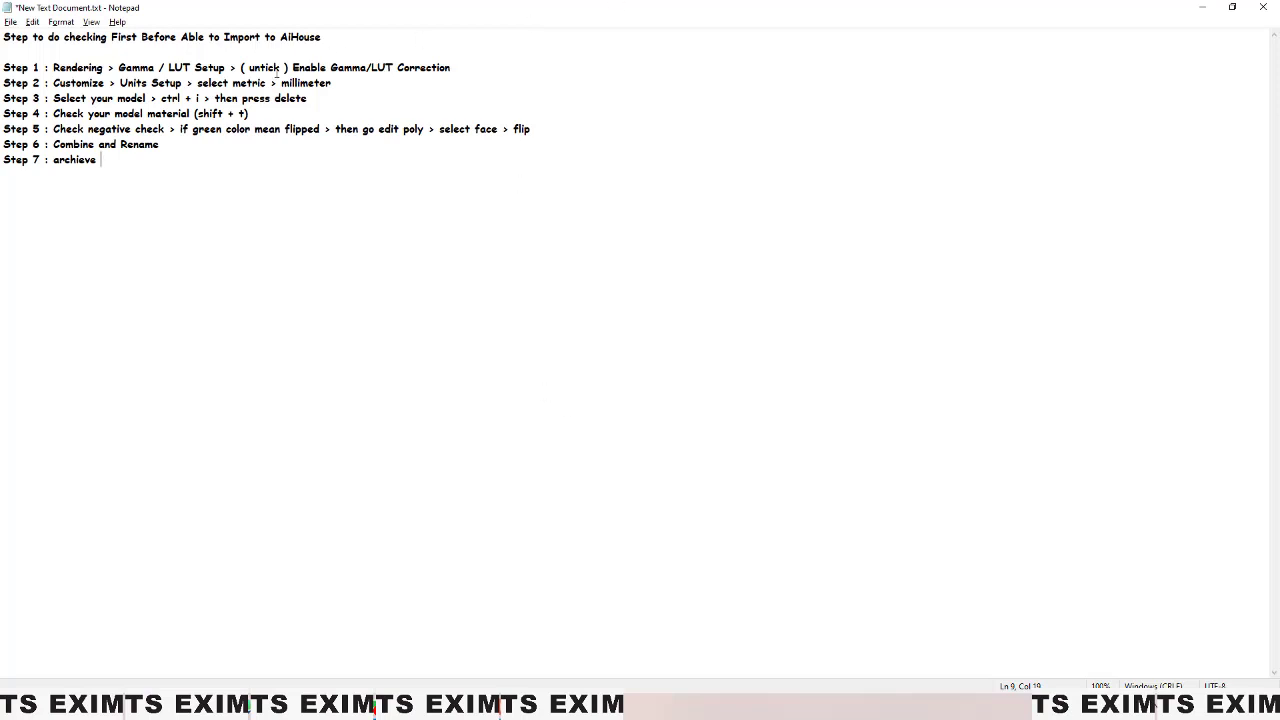
drag(340, 38, 4, 66)
click(458, 67)
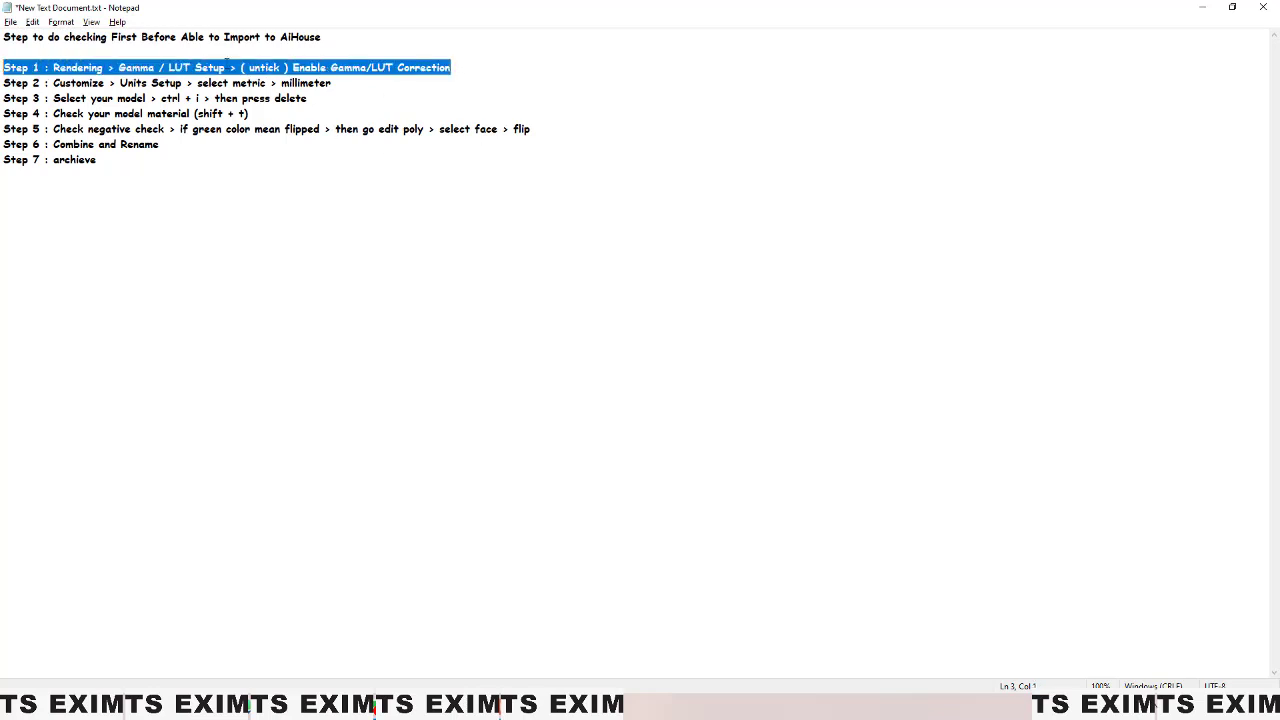
click(538, 133)
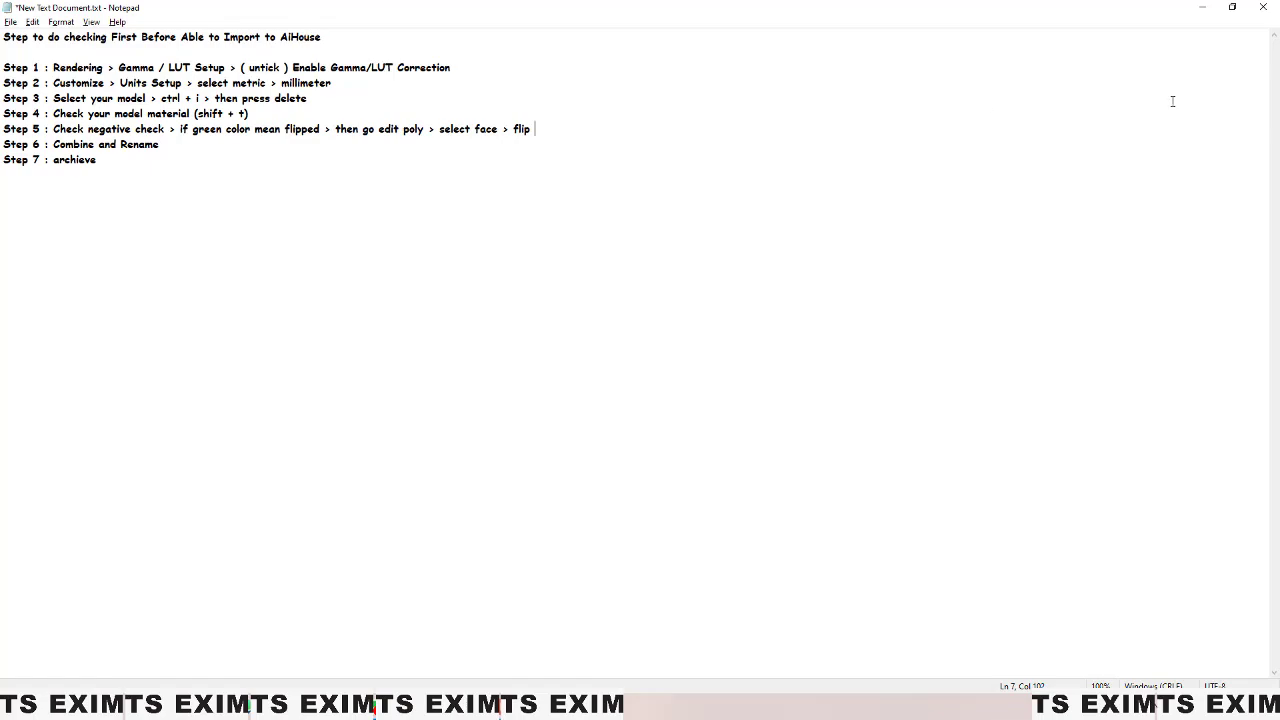
click(1202, 7)
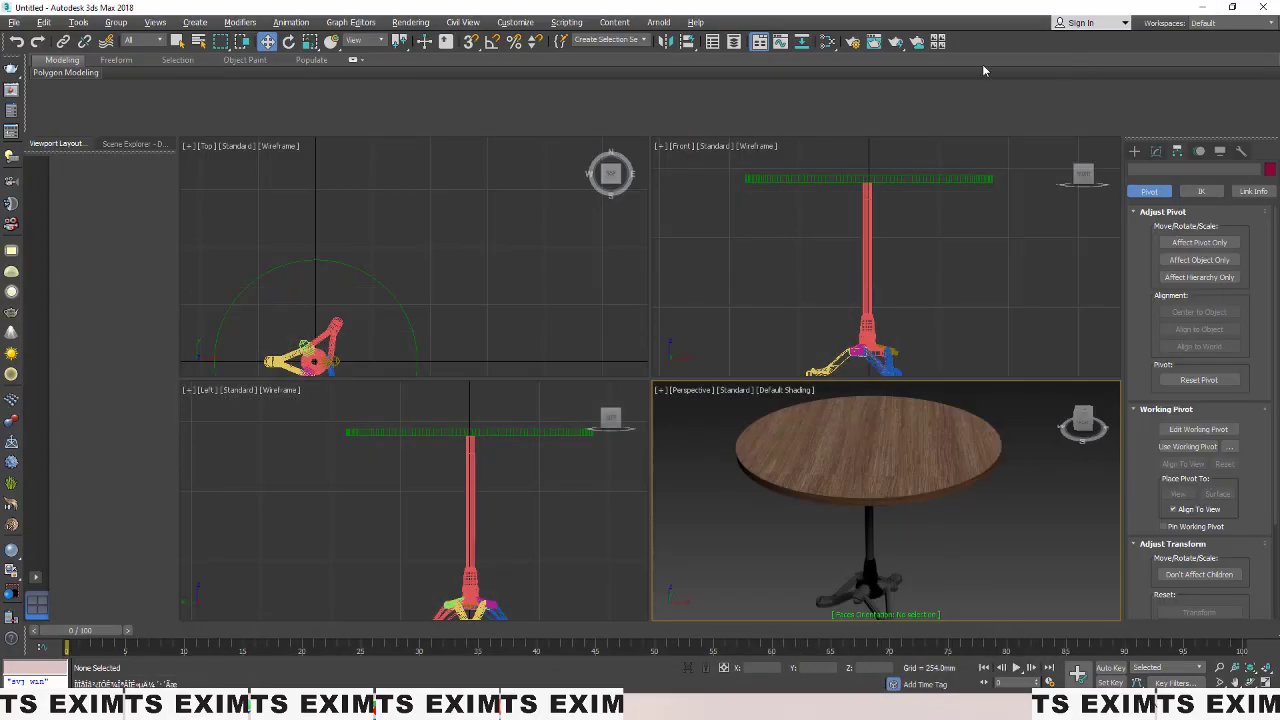
Step: Make sure Enable Gamma/LUT Correction is turned off in the Gamma and LUT preferences and apply the settings
click(410, 22)
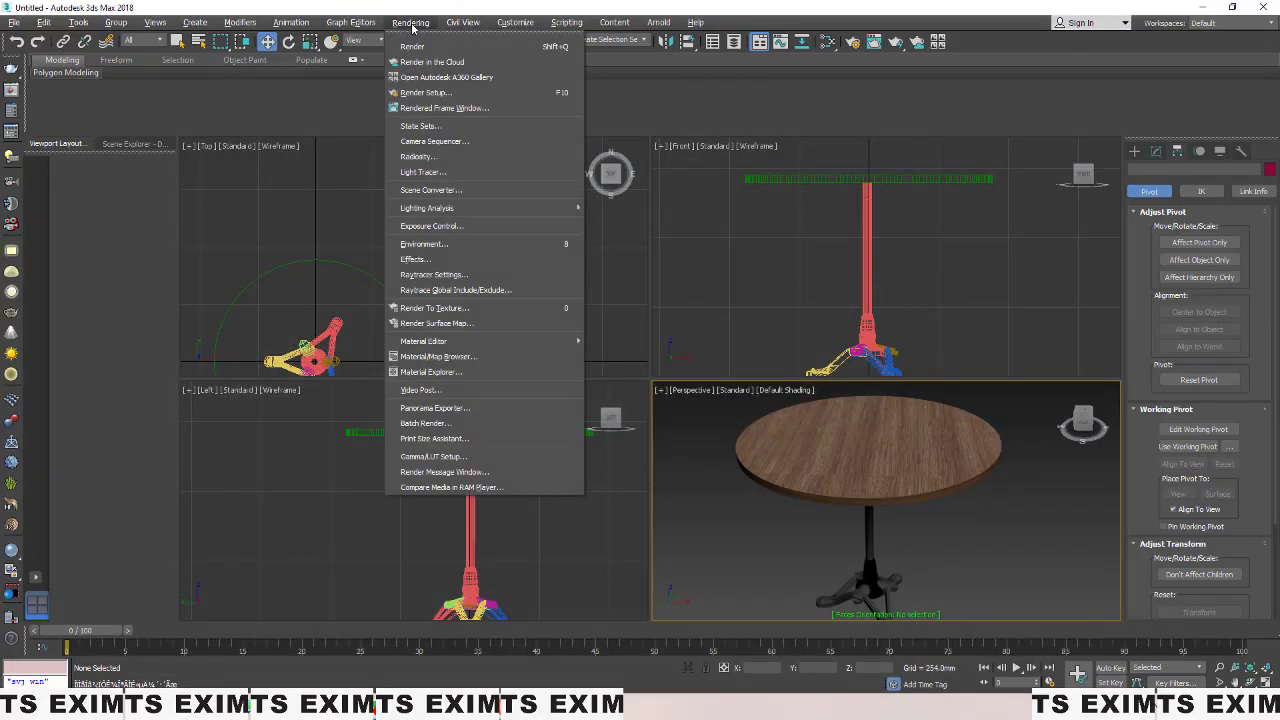
click(478, 460)
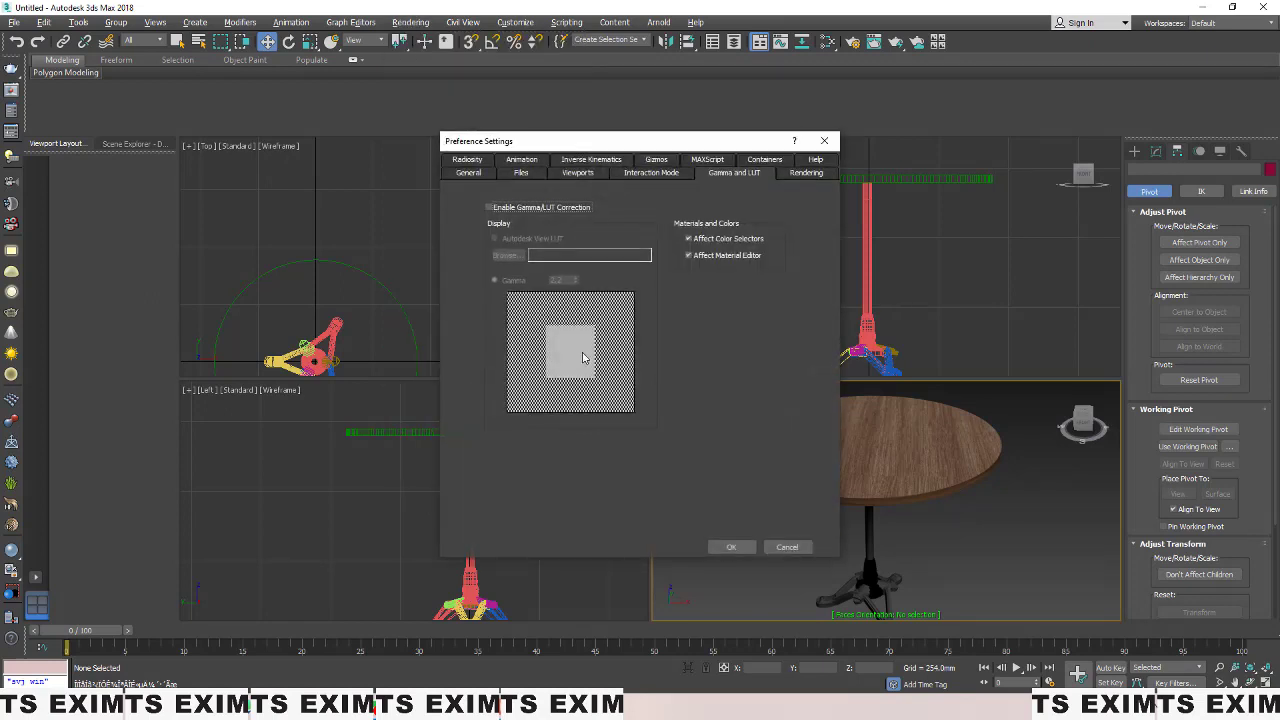
click(491, 209)
click(490, 208)
click(731, 547)
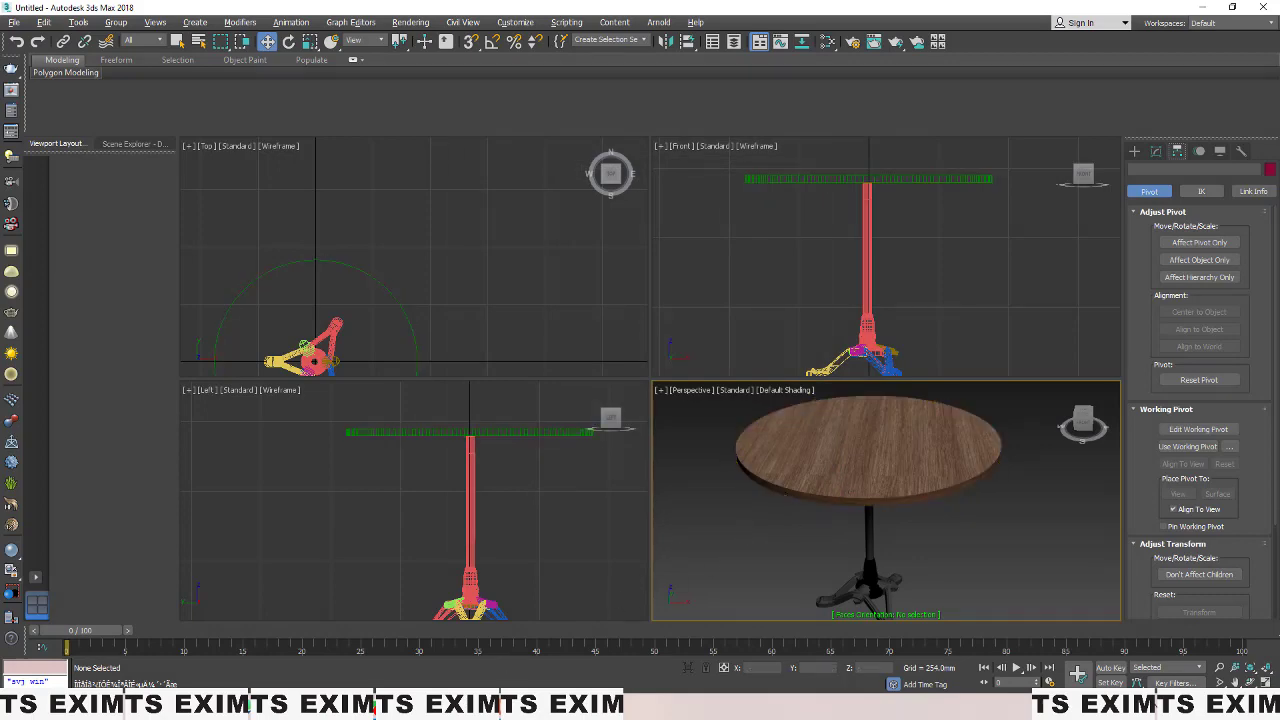
Step: Consult step 2 of the Notepad checklist and set the 3ds Max display unit scale to metric Millimeters
key(alt+Tab)
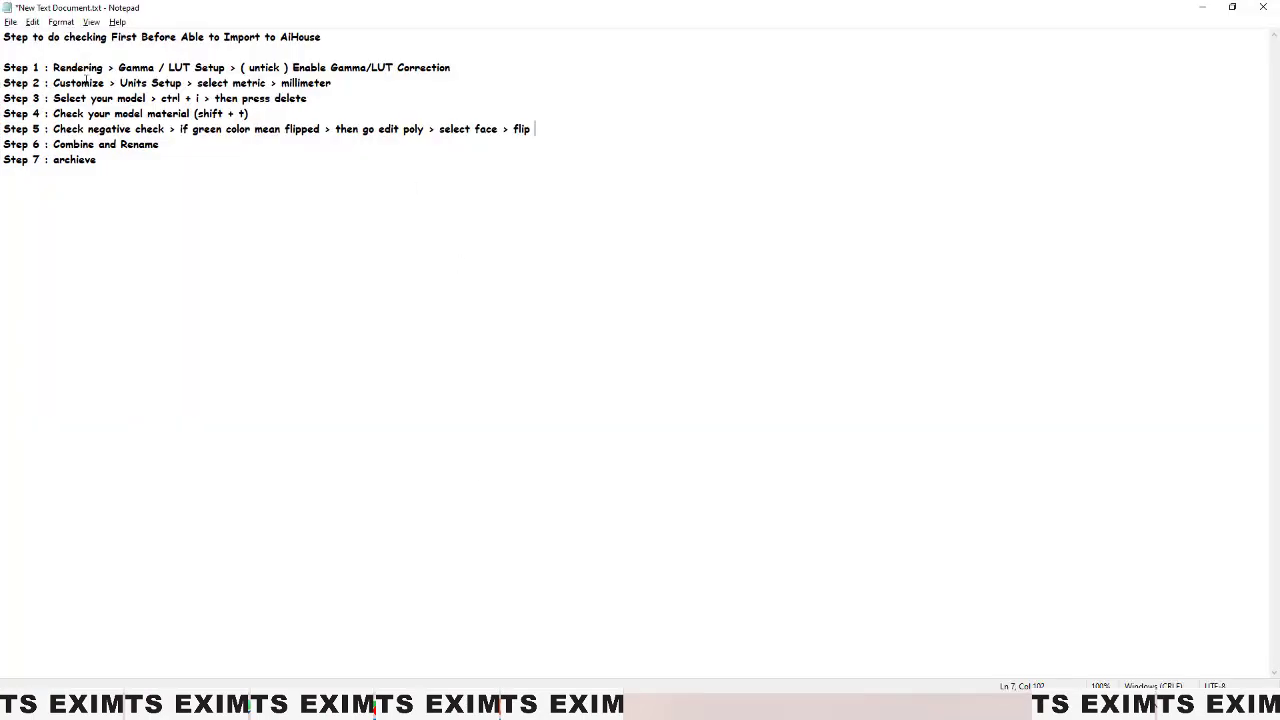
drag(55, 83, 352, 75)
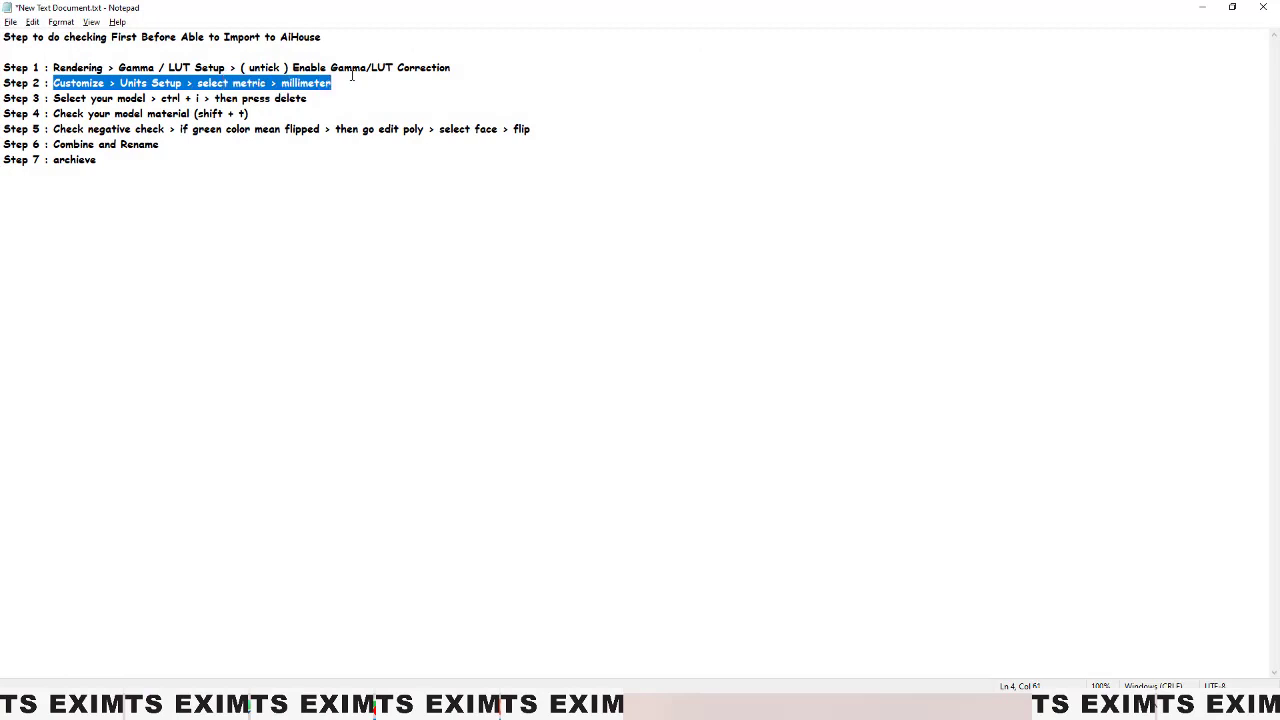
click(575, 121)
click(1203, 7)
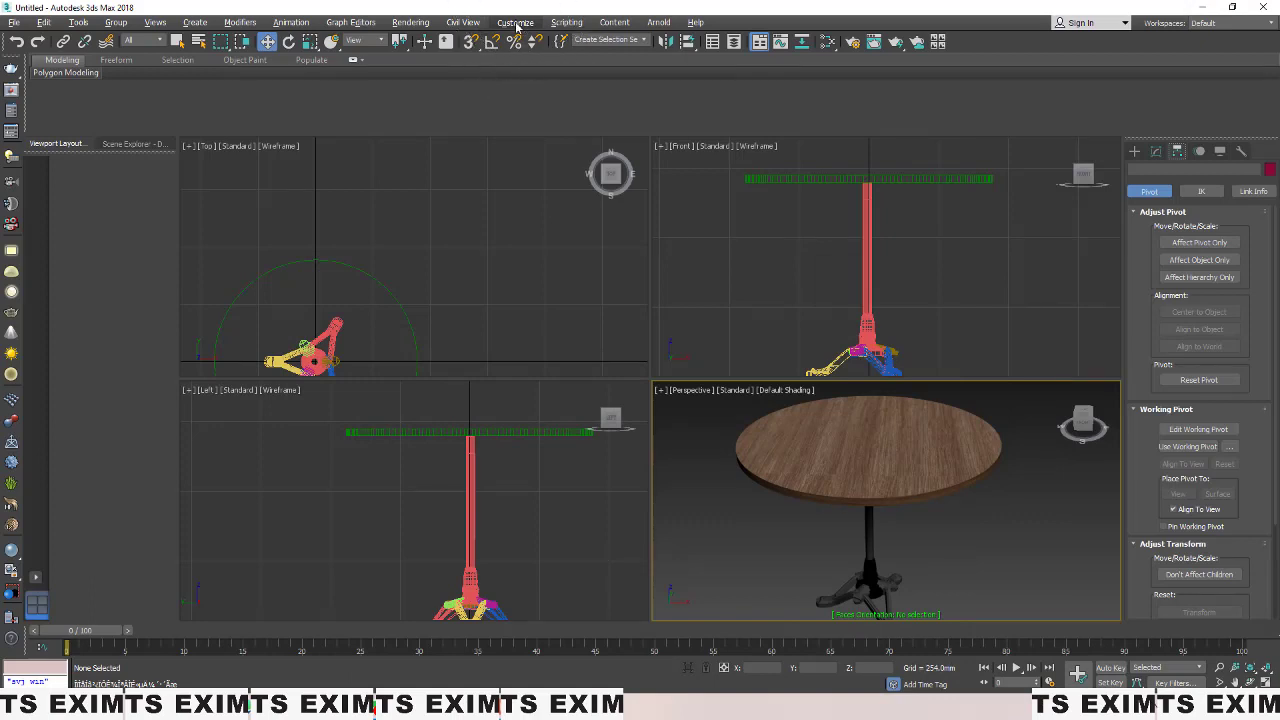
click(516, 23)
click(543, 204)
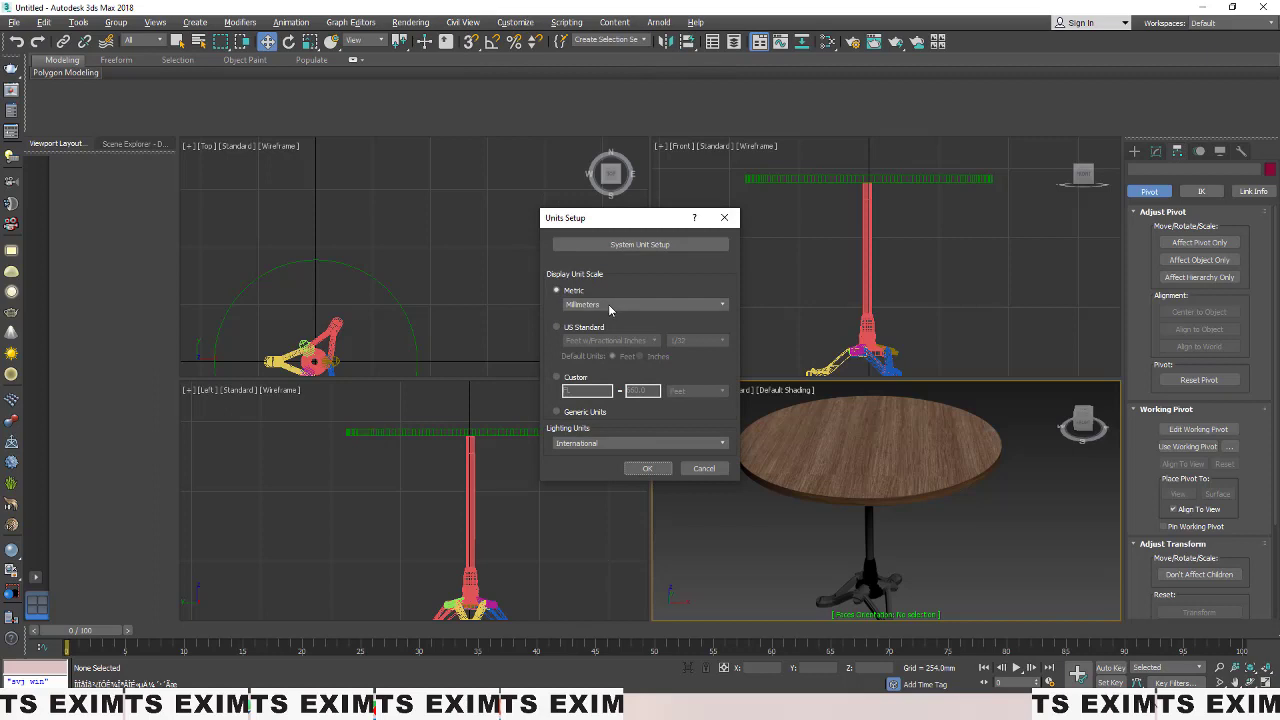
click(608, 304)
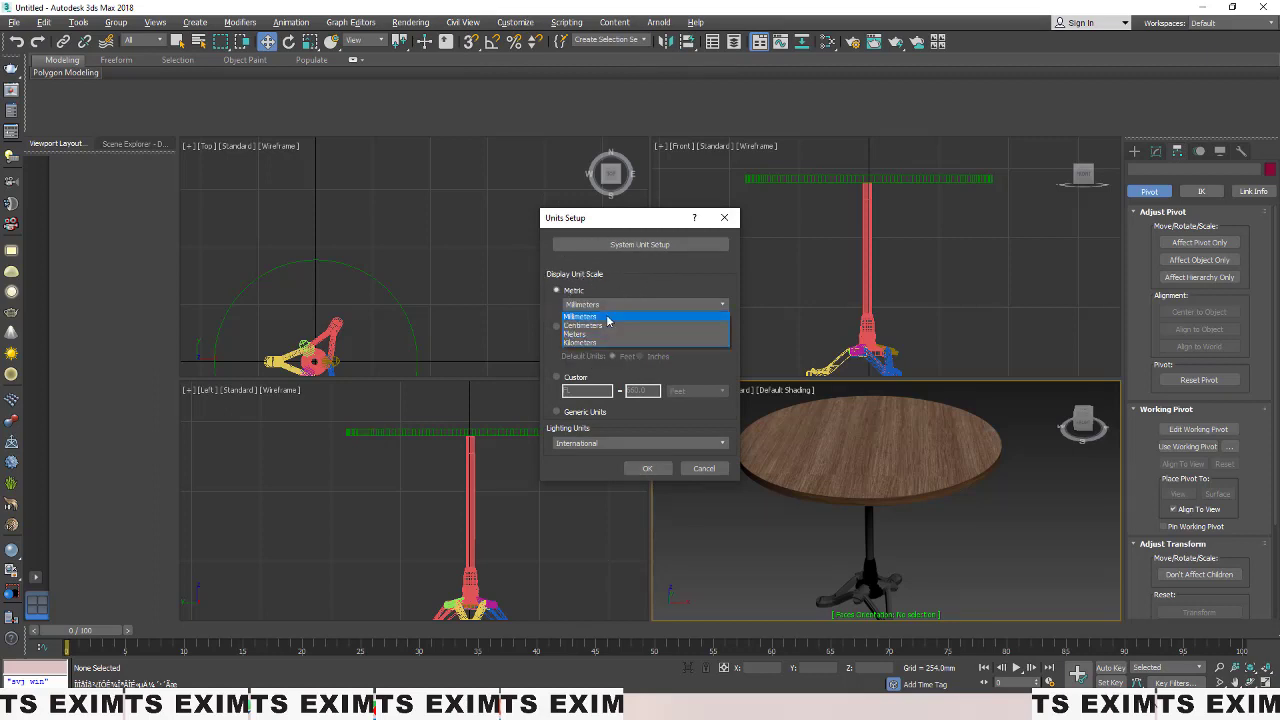
click(607, 317)
click(647, 468)
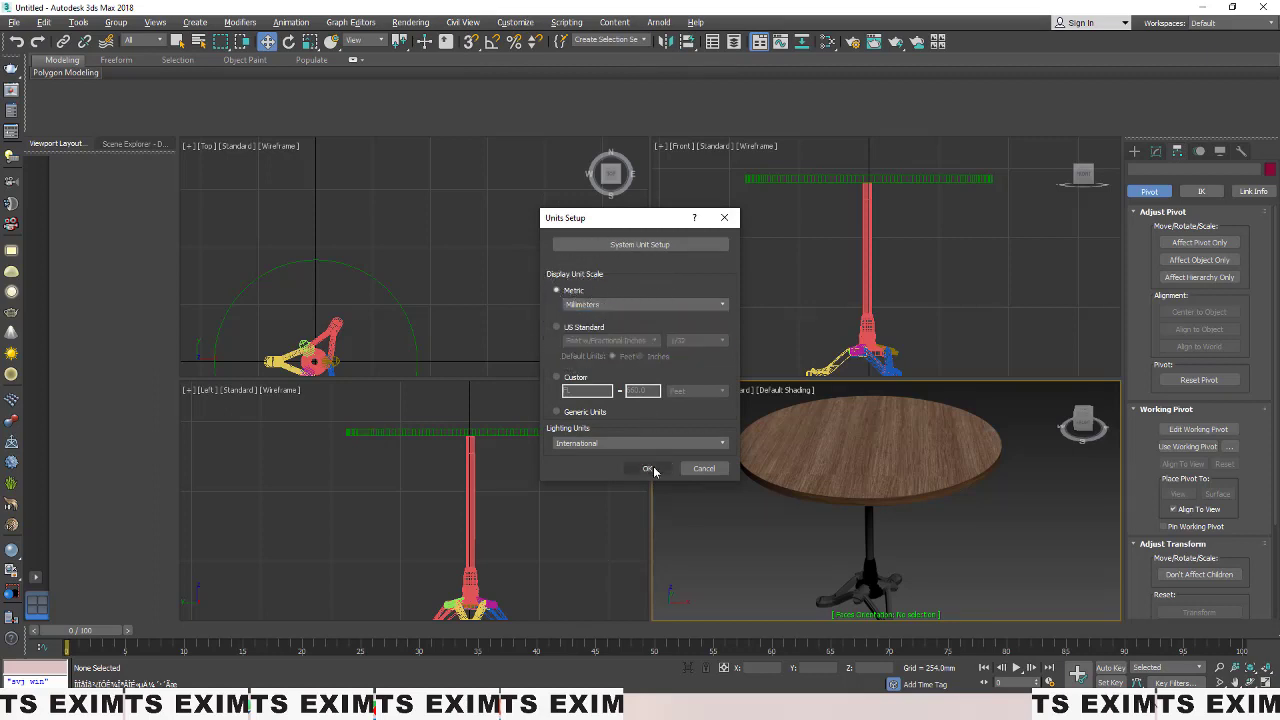
Step: Run Unit calibration from Aihouse Tools with the tabletop selected, and clean the scene with Non-renderable line included
click(868, 472)
click(830, 451)
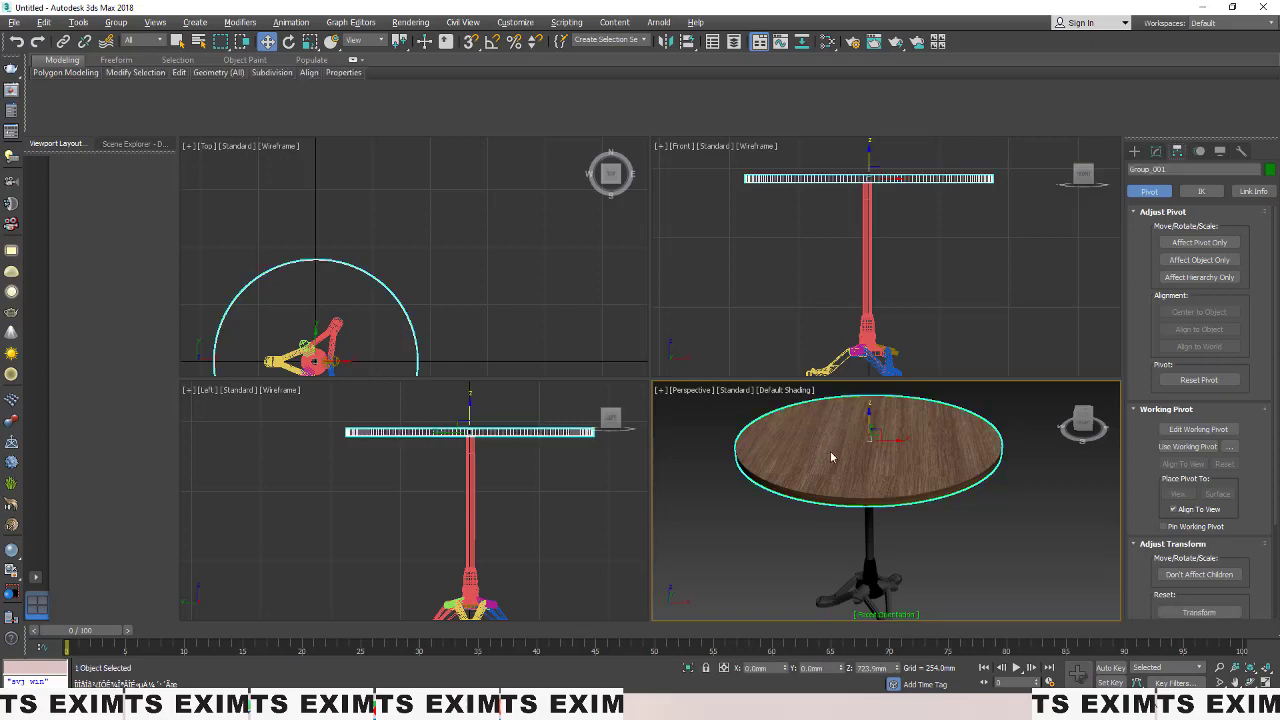
right_click(830, 451)
click(880, 598)
click(214, 215)
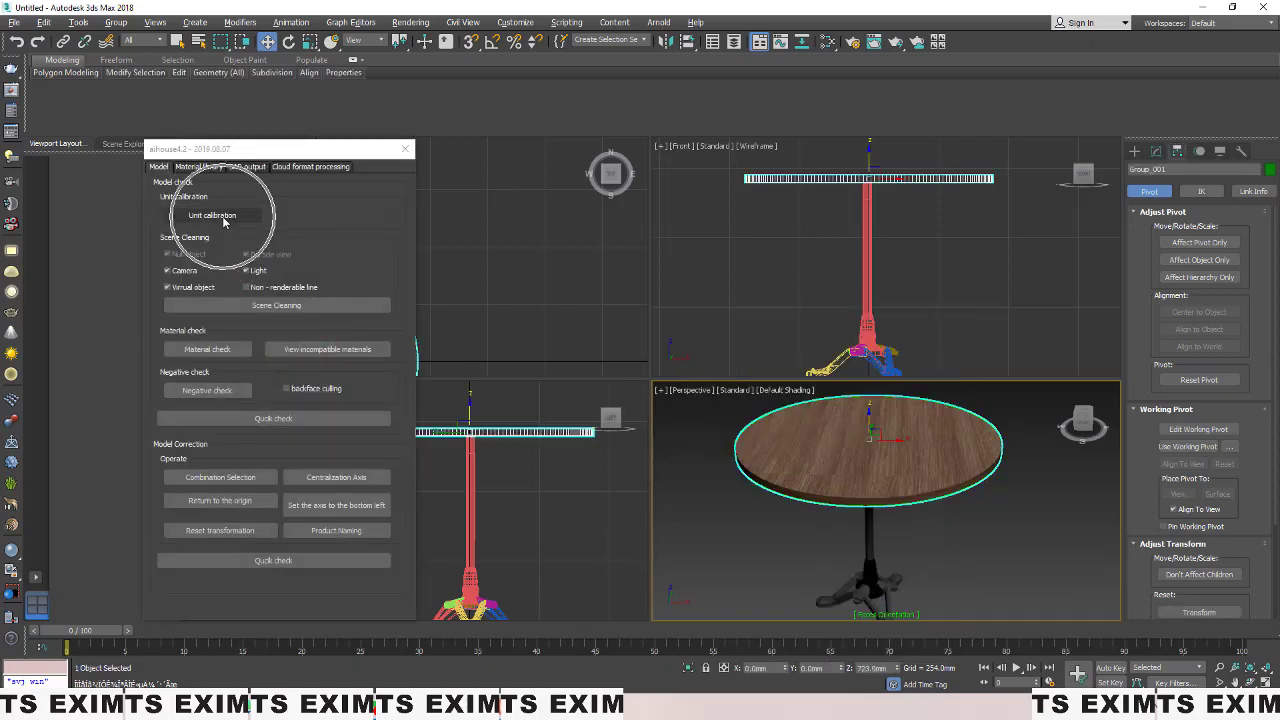
click(245, 287)
click(276, 305)
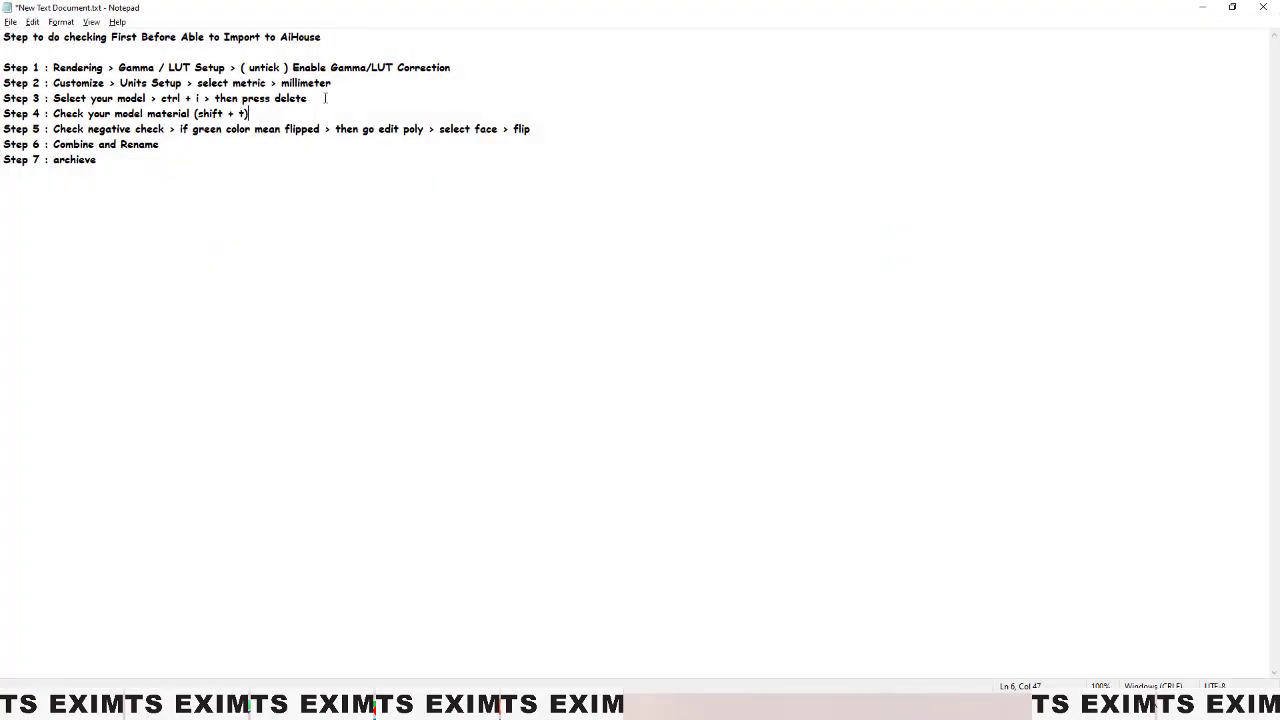
Step: Consult step 3 of the Notepad checklist, and return to 3ds Max to select all parts of the table
drag(325, 98, 3, 98)
click(327, 114)
drag(340, 103, 3, 98)
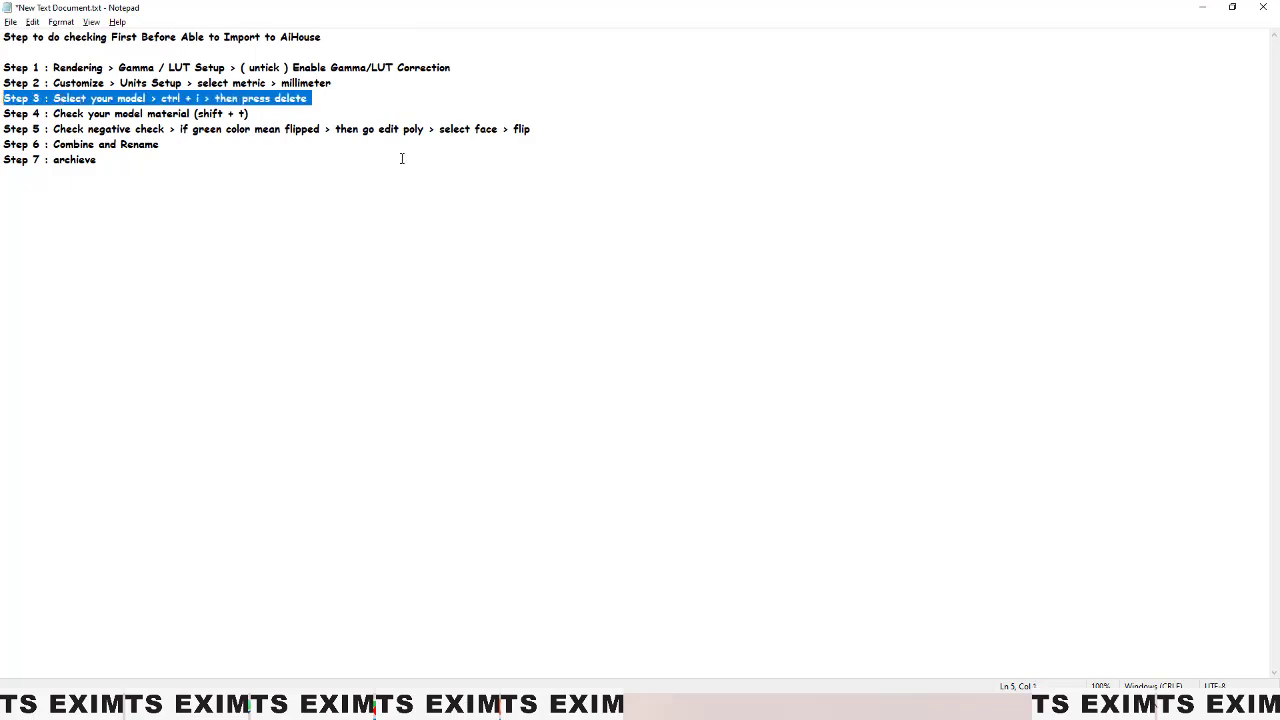
click(1200, 7)
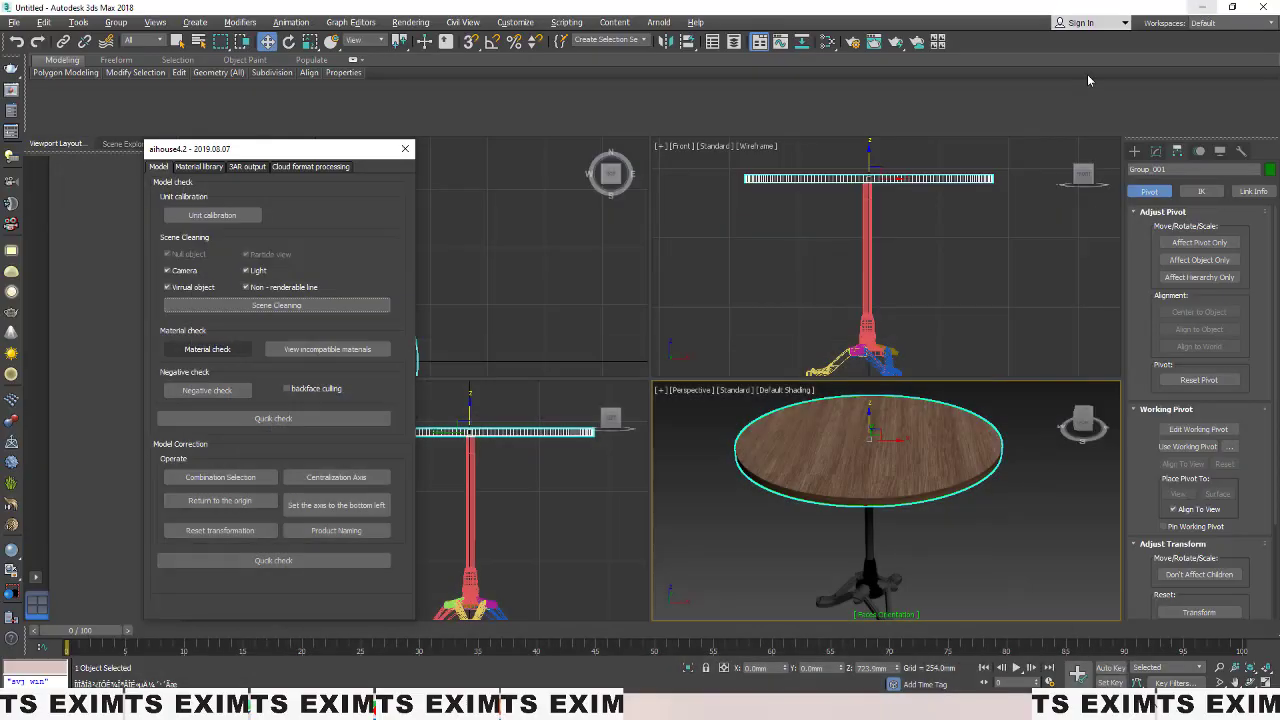
scroll(816, 499, down, 4)
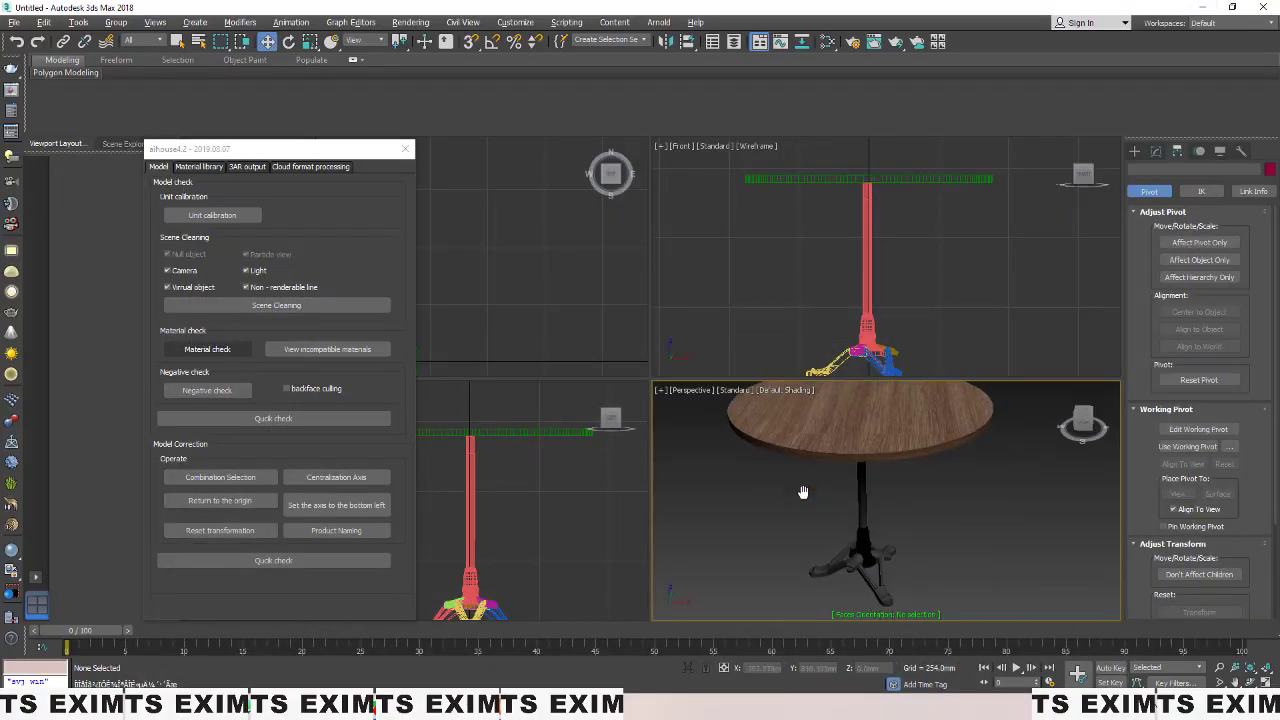
drag(909, 578, 910, 581)
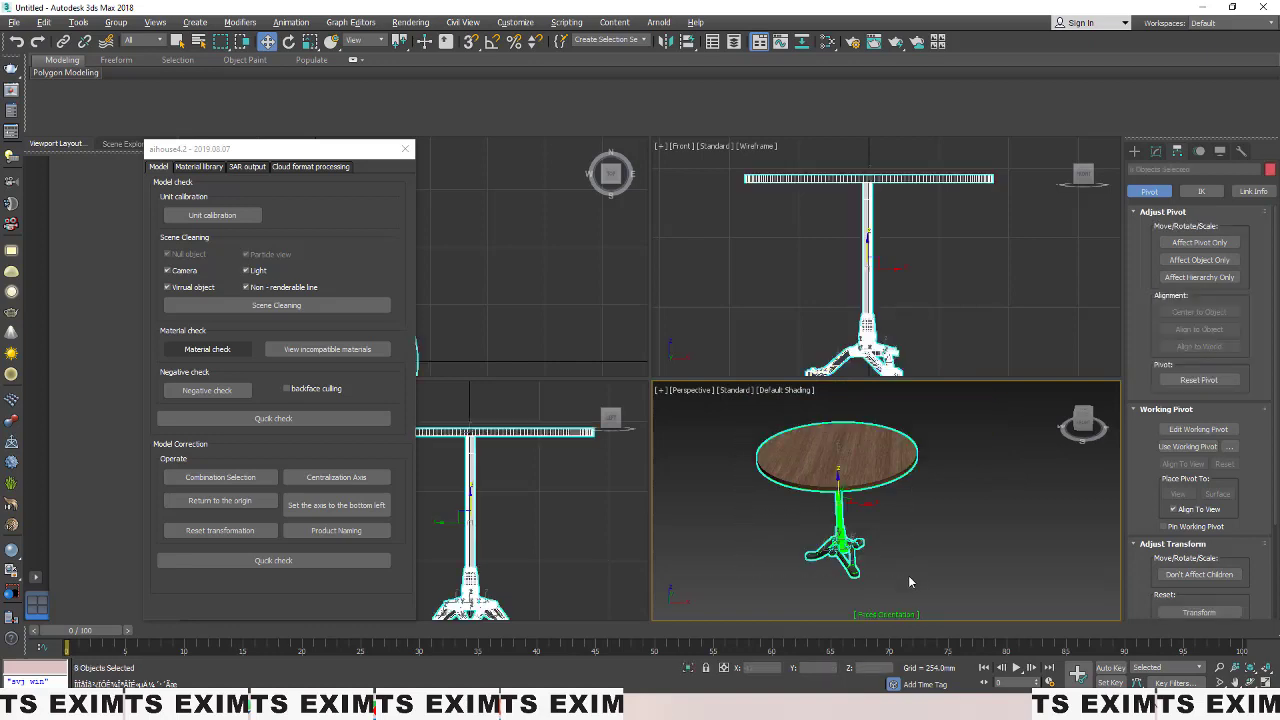
click(903, 571)
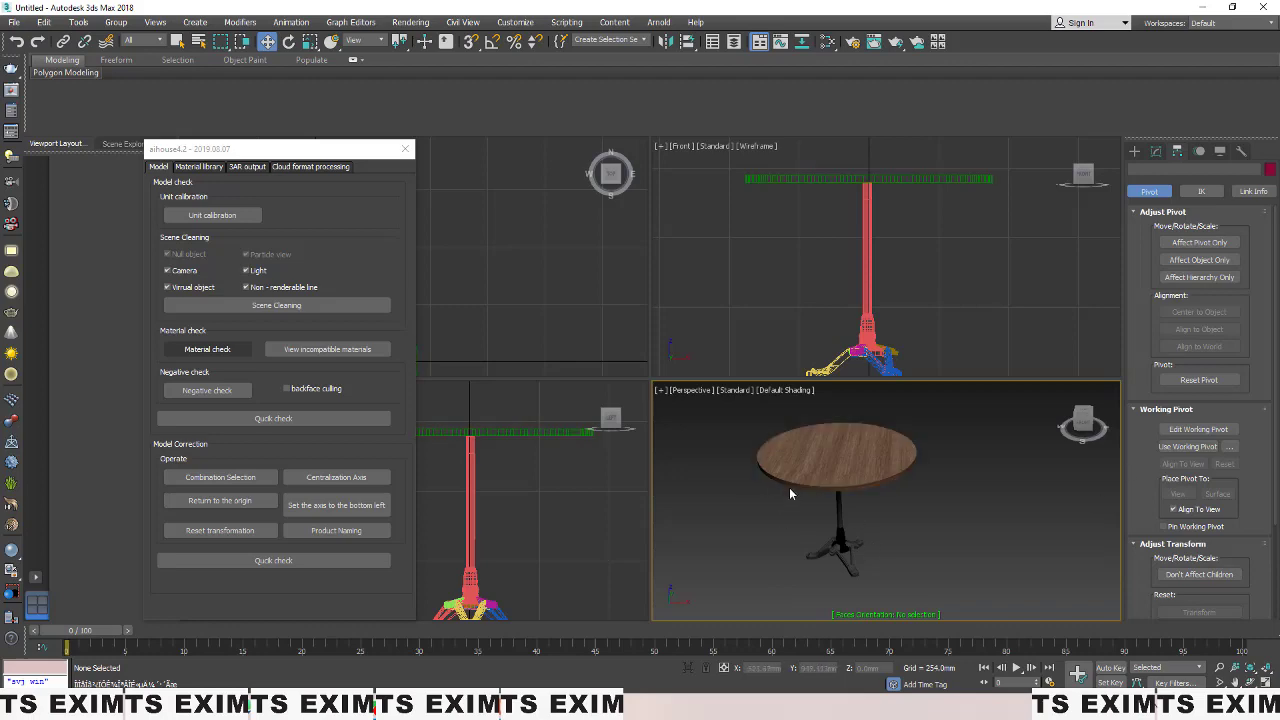
Step: Consult step 4 of the Notepad checklist and check the status of the model's texture files in 3ds Max Asset Tracking
key(alt+Tab)
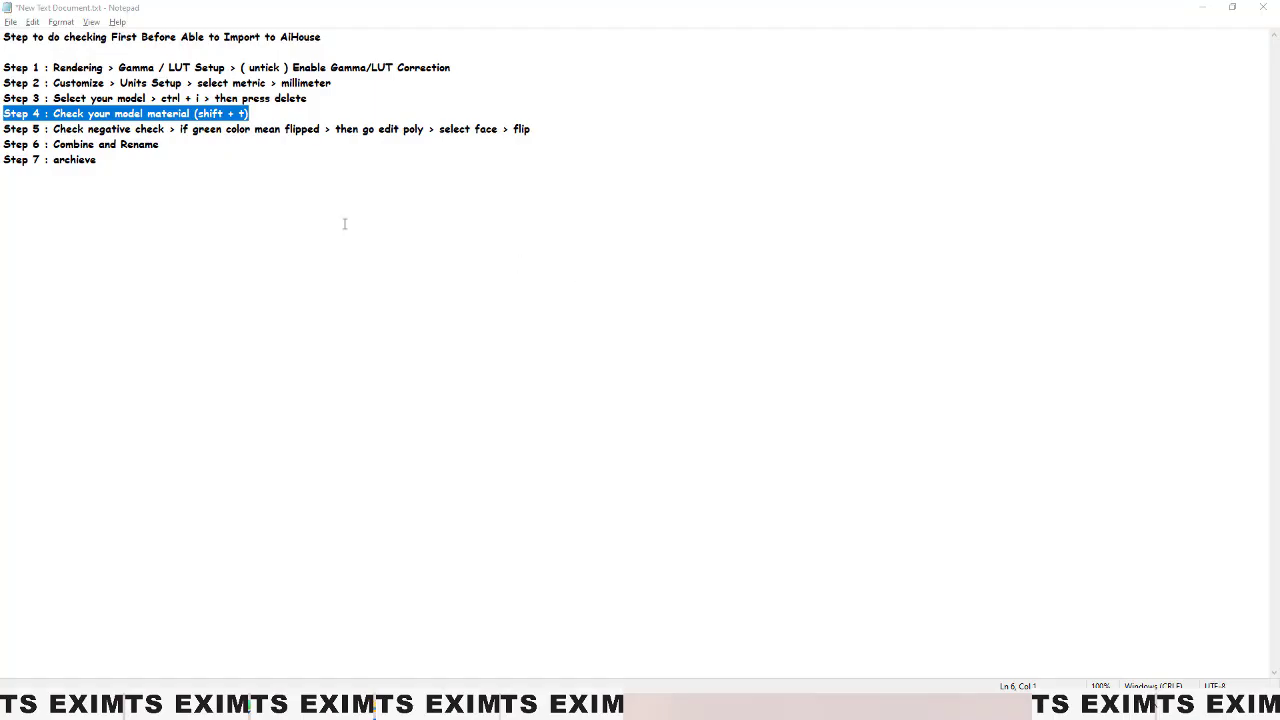
click(278, 114)
drag(278, 114, 2, 114)
click(1204, 14)
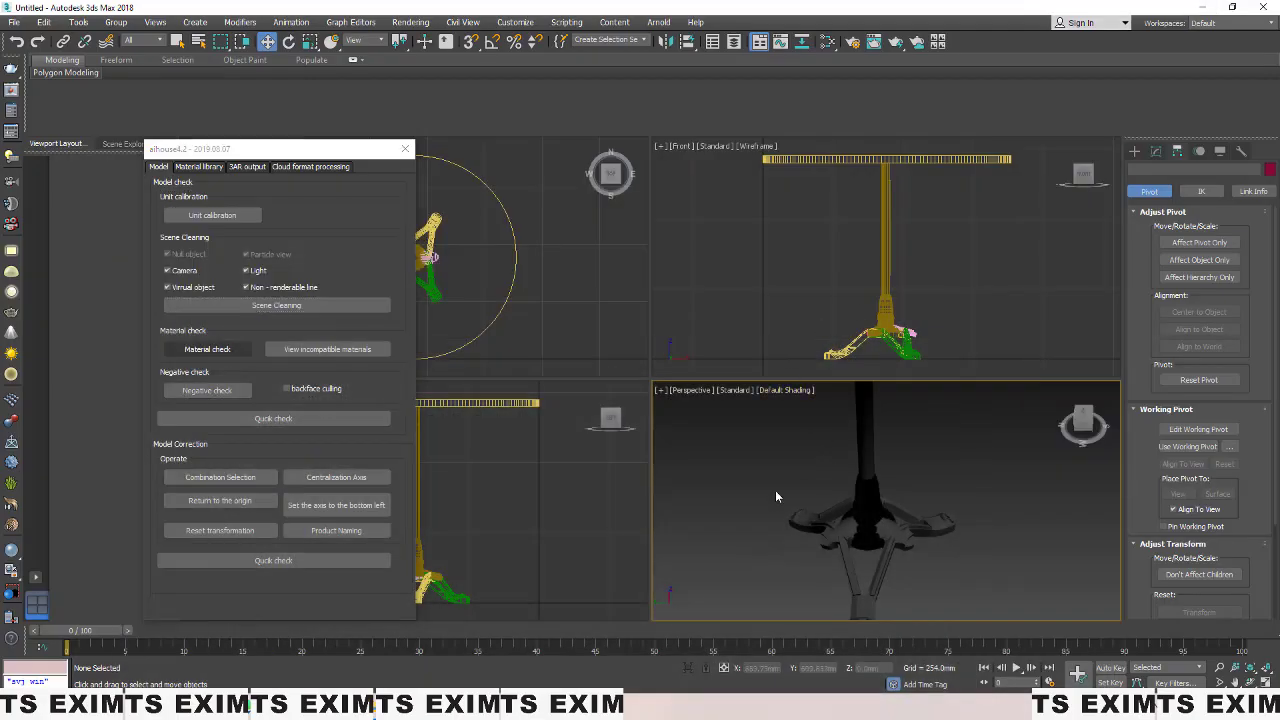
key(shift+t)
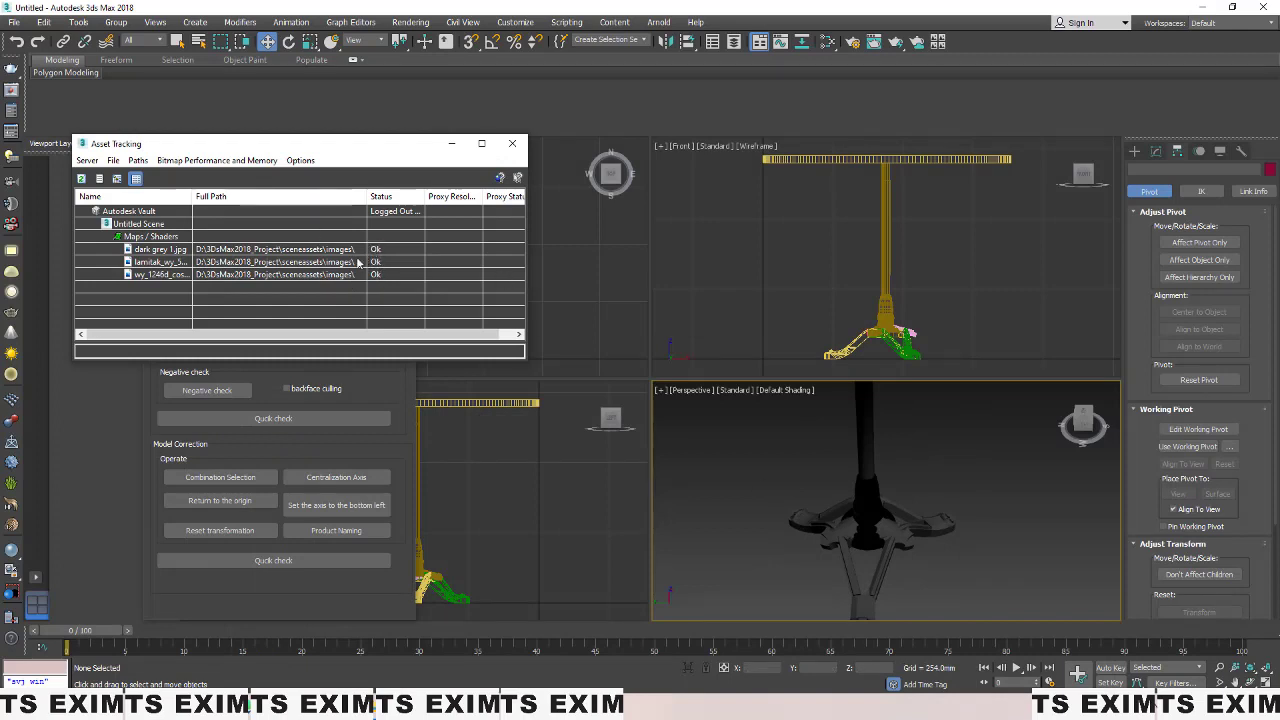
click(510, 145)
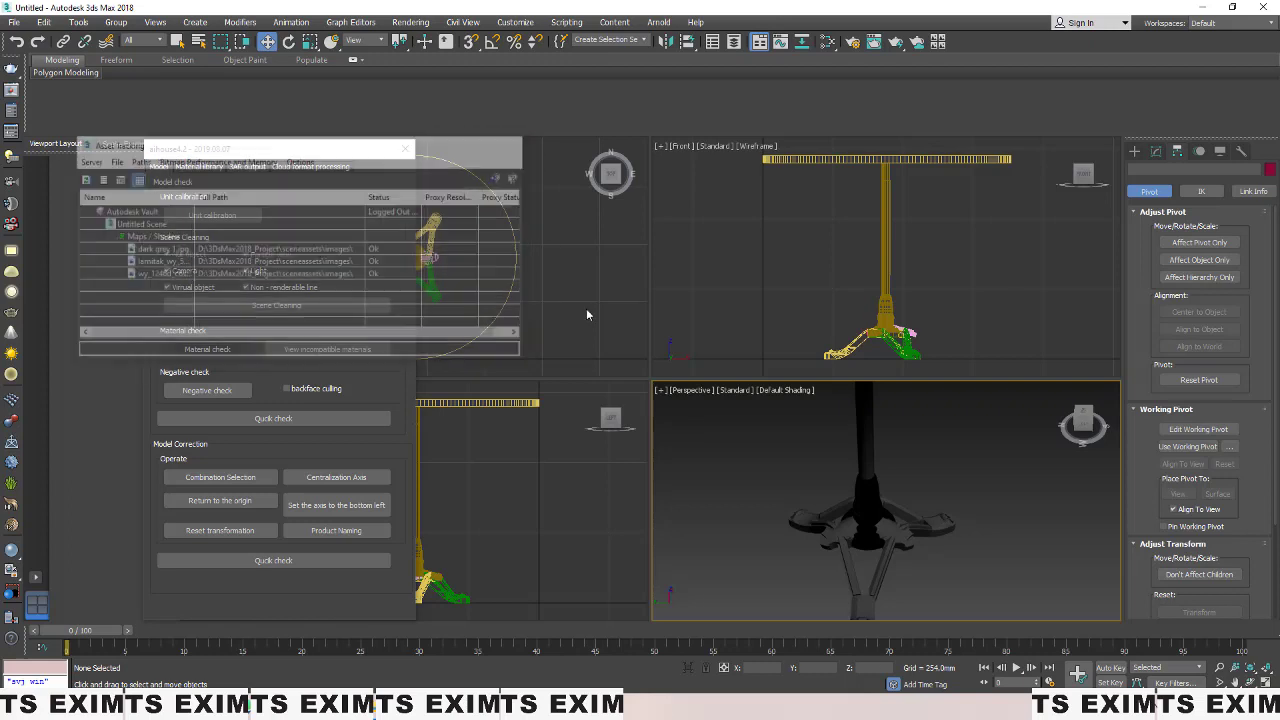
Step: Clear all material and bitmap nodes from View1 of the Slate Material Editor
key(m)
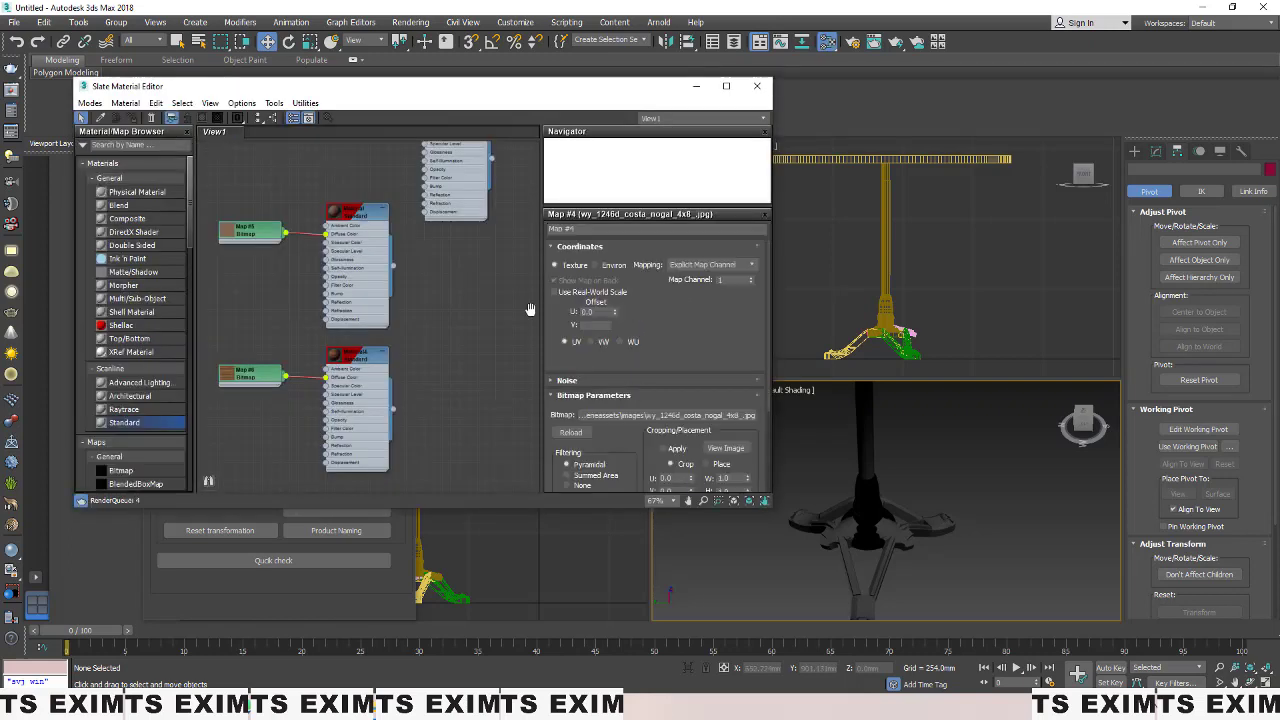
scroll(326, 222, down, 3)
middle_drag(326, 217, 357, 307)
drag(481, 445, 210, 165)
key(Delete)
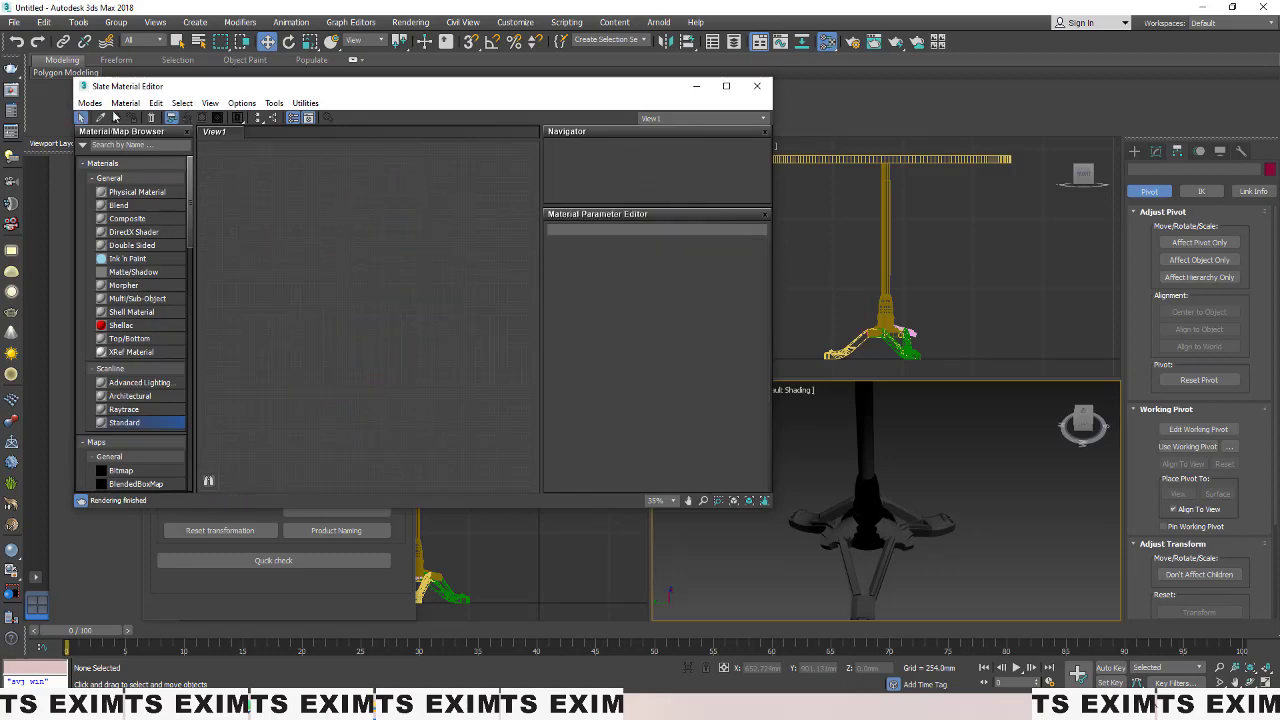
Step: View the materials in the Compact Material Editor and return to the Slate Material Editor
click(90, 103)
click(110, 118)
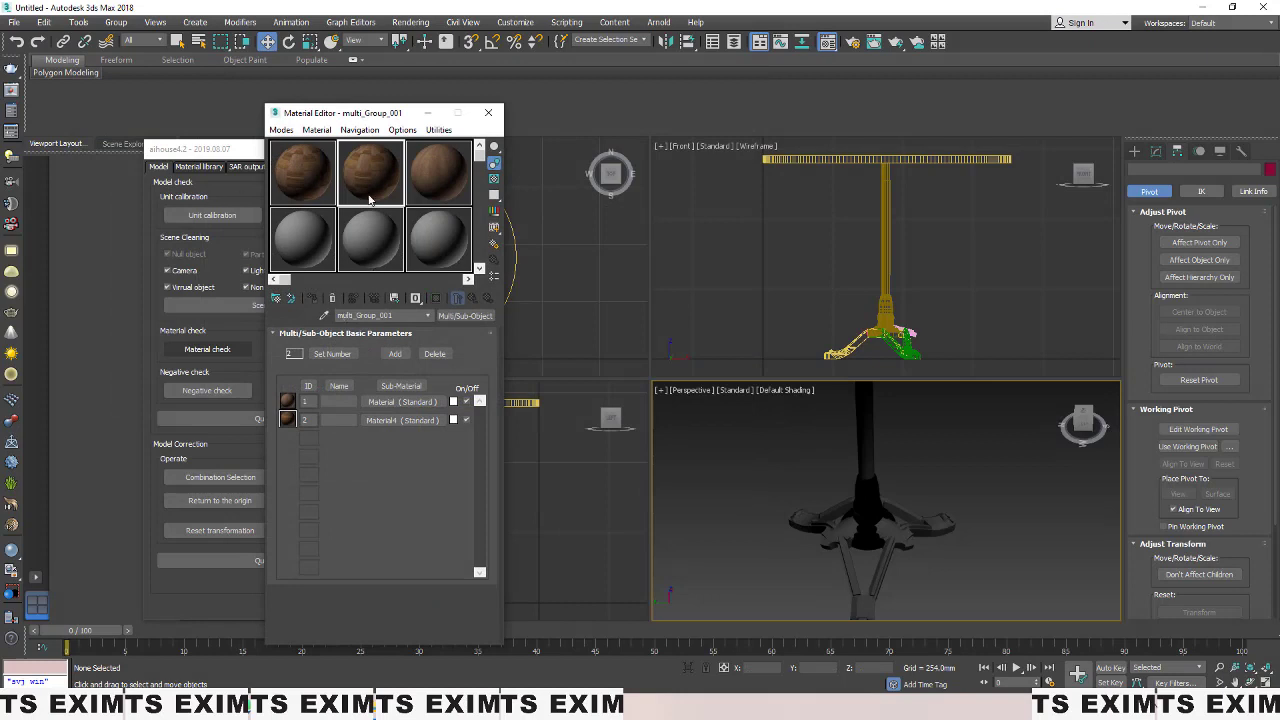
click(282, 130)
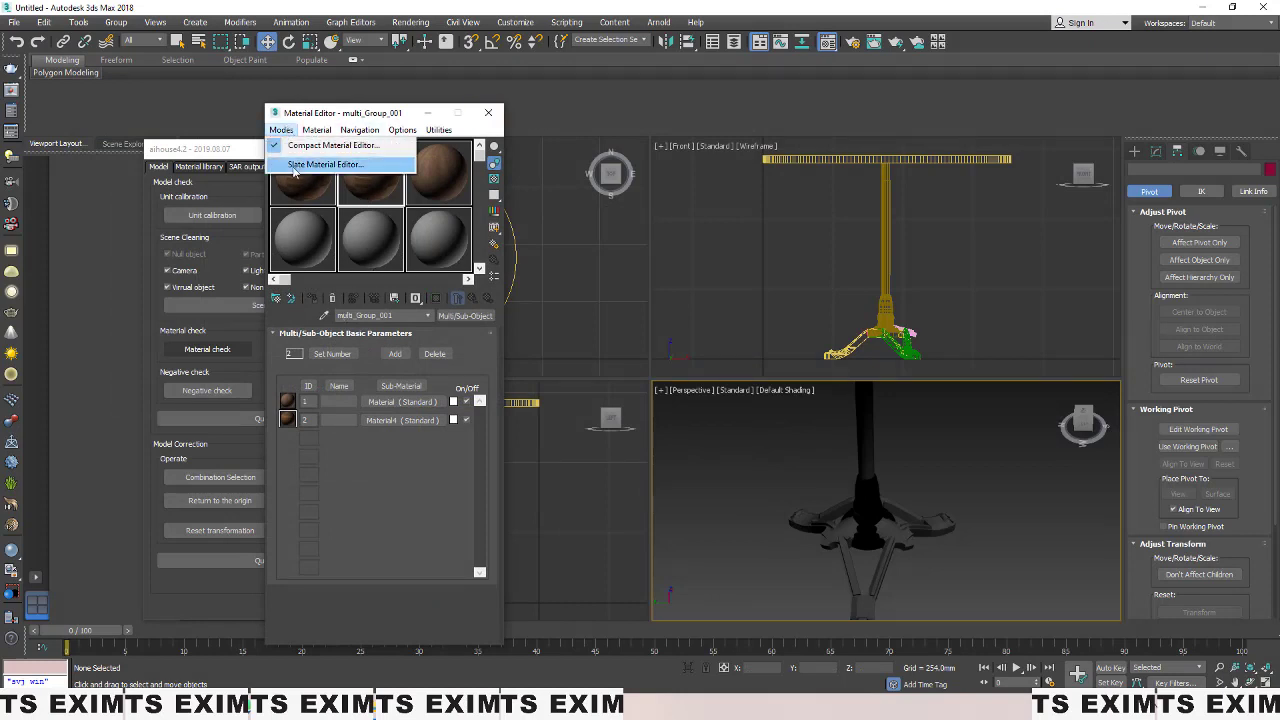
click(300, 164)
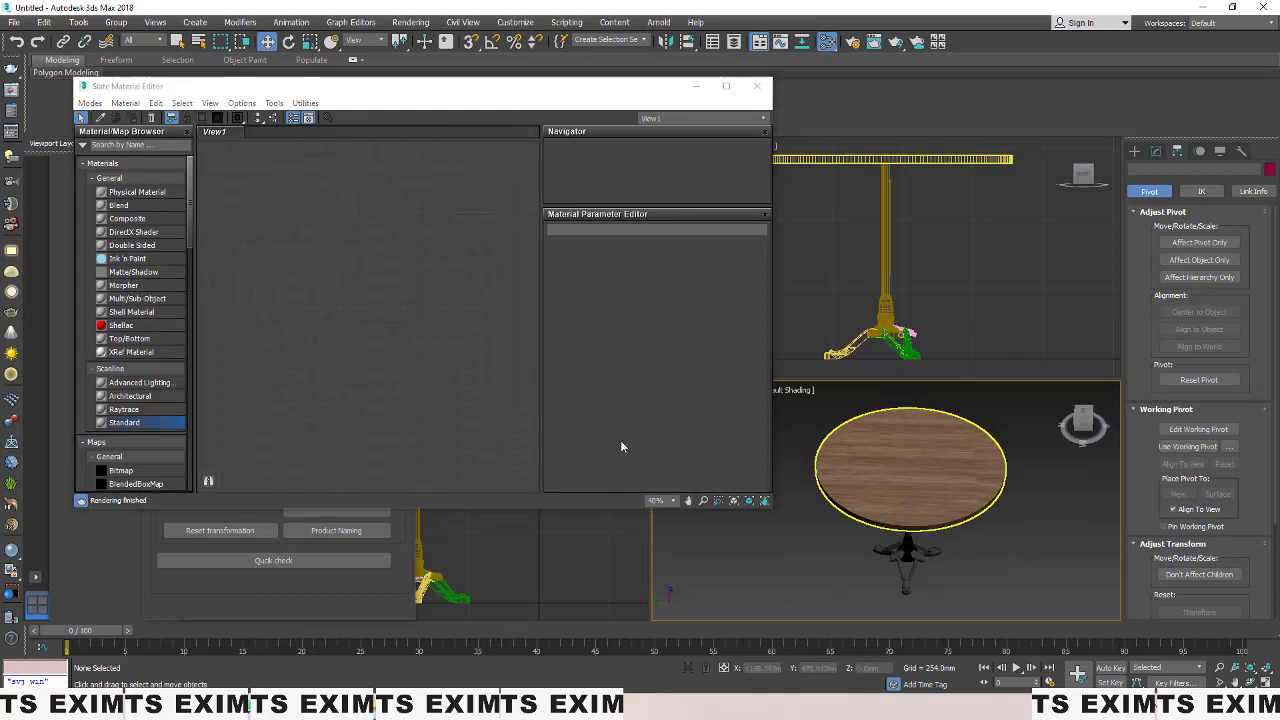
Step: Pick the material from the tabletop into the Slate view and examine its Multi/Sub-Object node connections
click(100, 119)
click(910, 465)
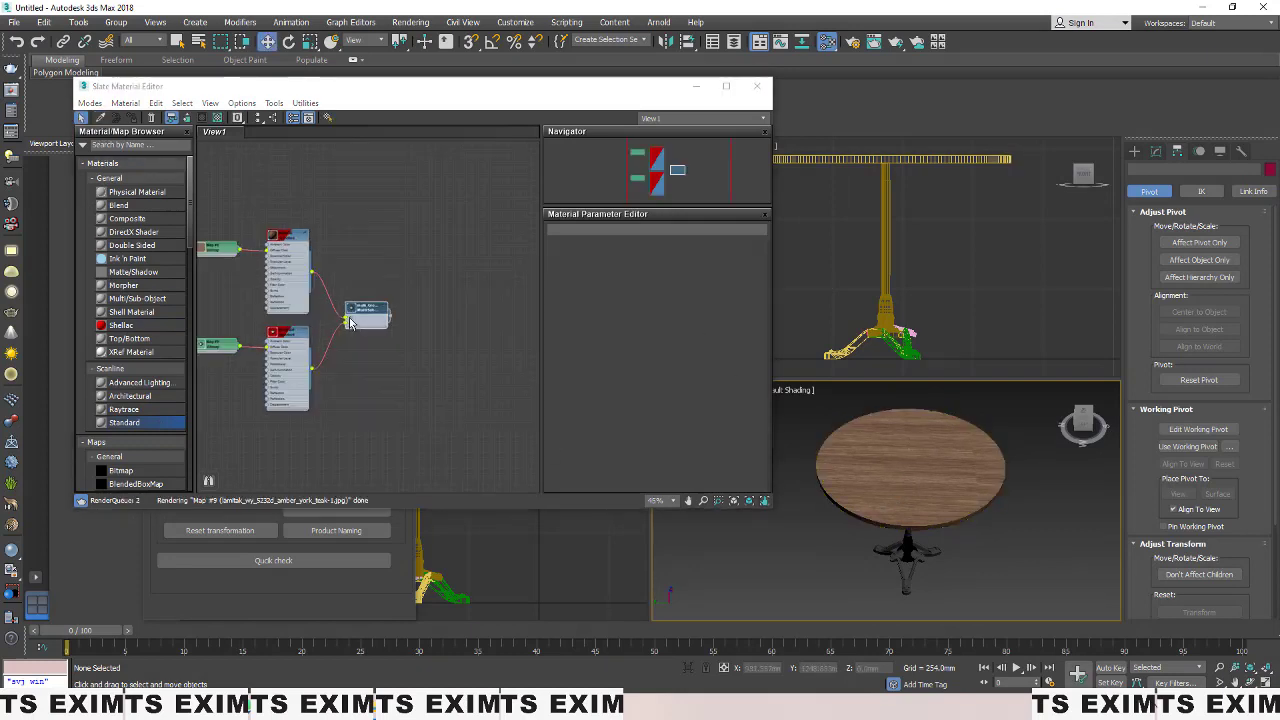
scroll(355, 318, up, 2)
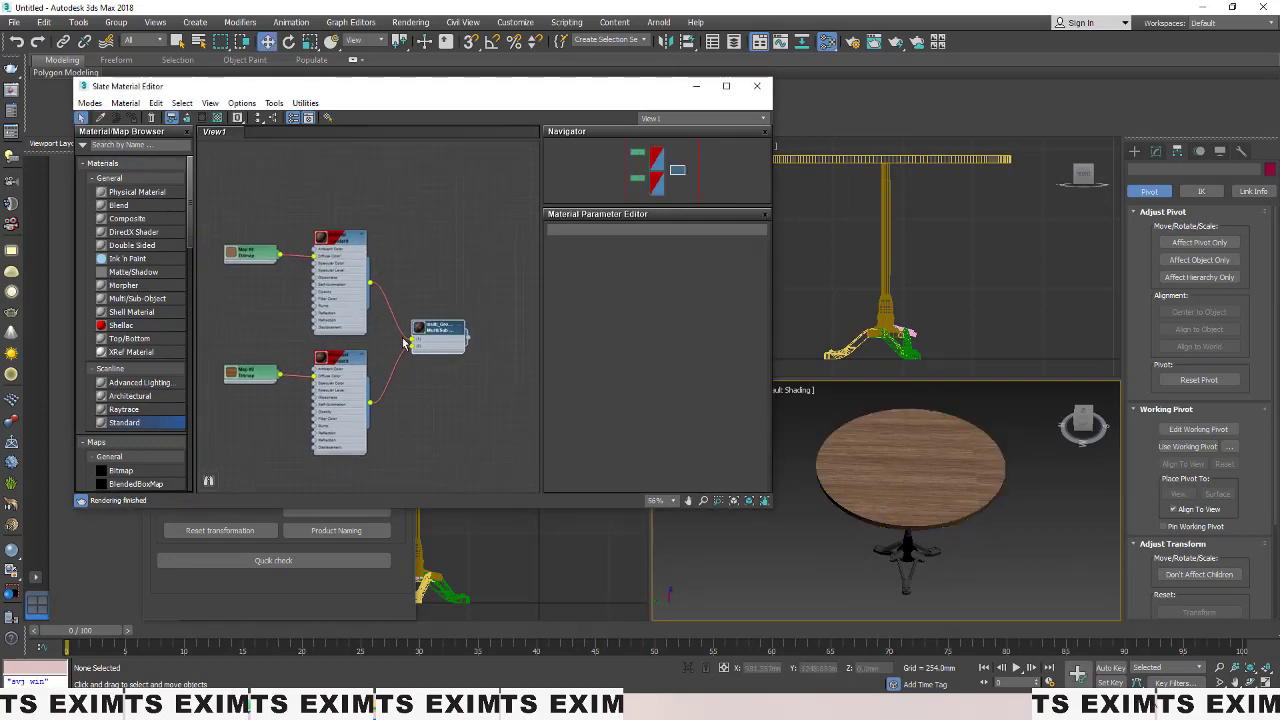
mouse_move(433, 340)
middle_down()
mouse_move(418, 338)
mouse_move(442, 355)
middle_up()
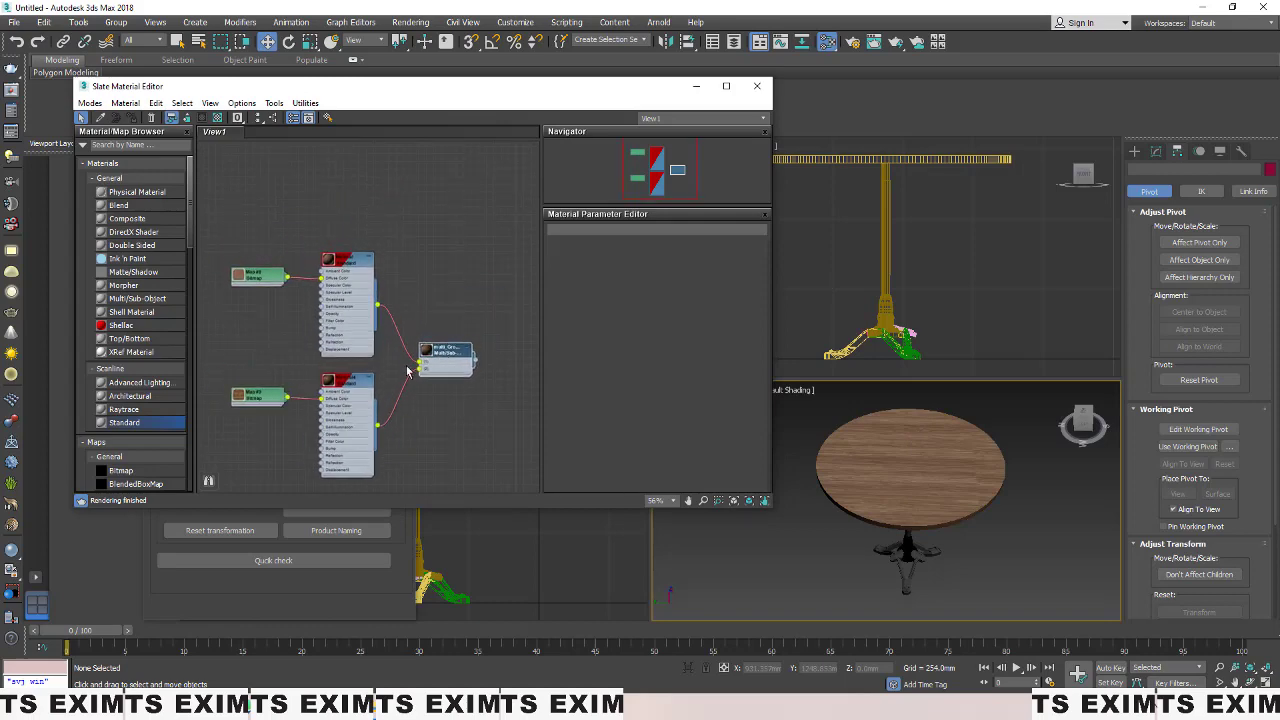
scroll(345, 374, up, 7)
middle_drag(326, 383, 329, 449)
middle_drag(383, 390, 250, 289)
scroll(250, 289, down, 1)
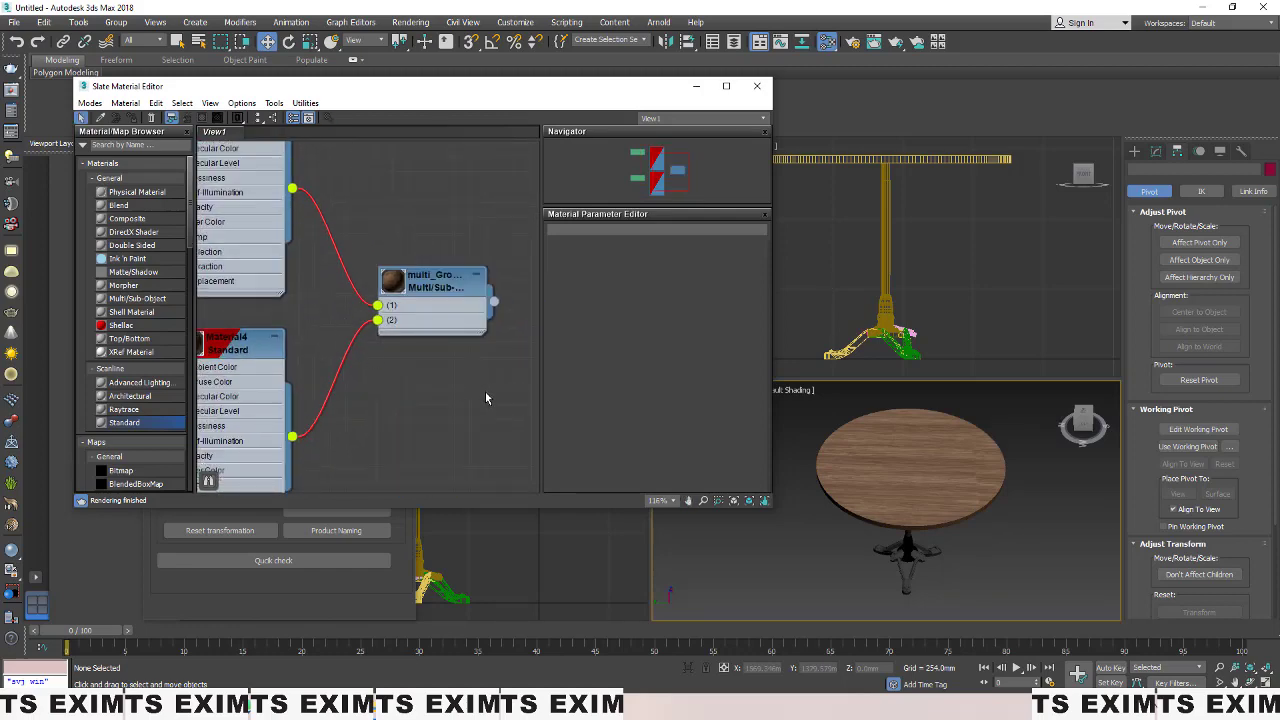
Step: Delete the Multi/Sub-Object node from the Slate view, leaving the two Standard materials separate
scroll(485, 391, down, 1)
drag(426, 320, 322, 202)
key(Delete)
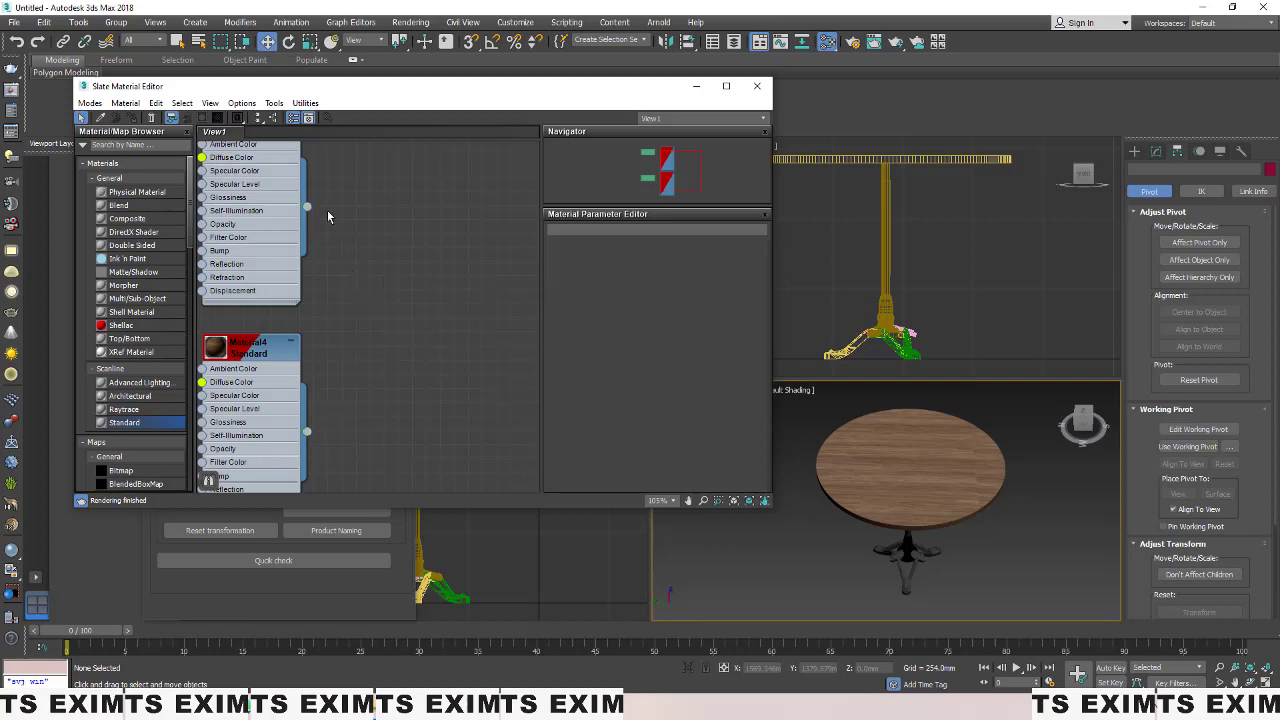
Step: Select the tabletop object and, at Polygon sub-object level, select its upper face
click(895, 464)
alt+middle_drag(894, 466, 917, 445)
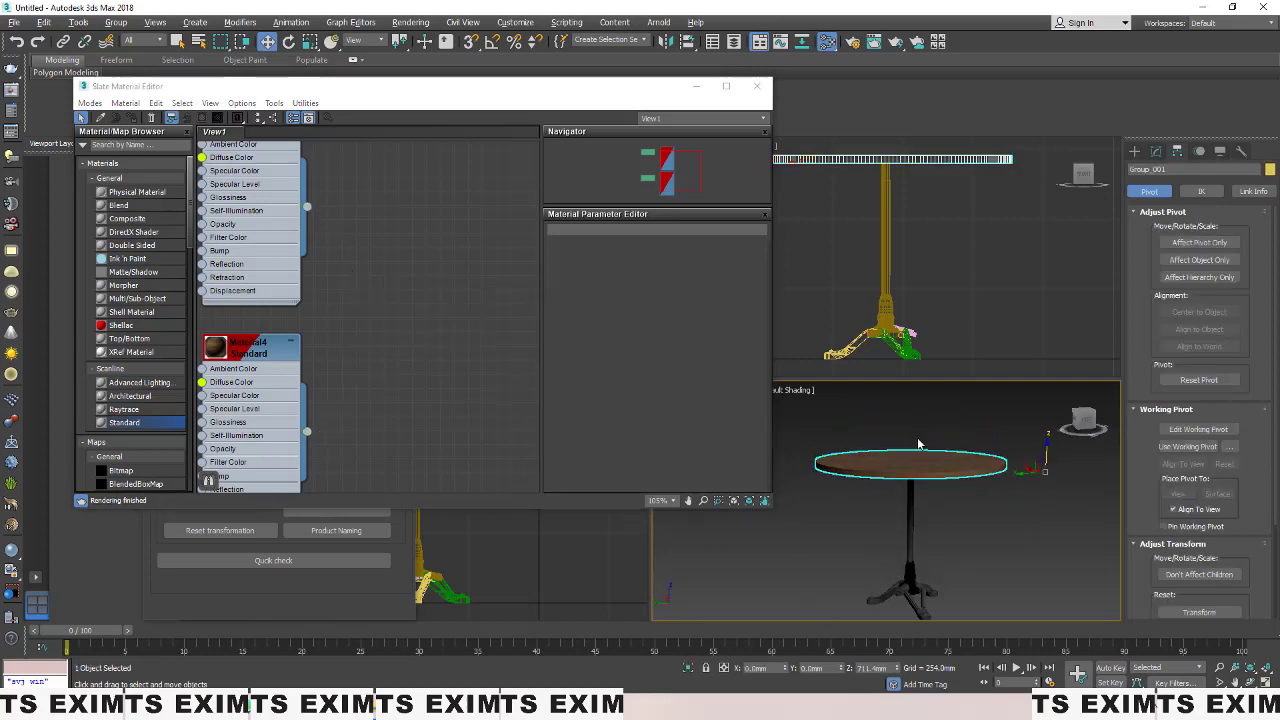
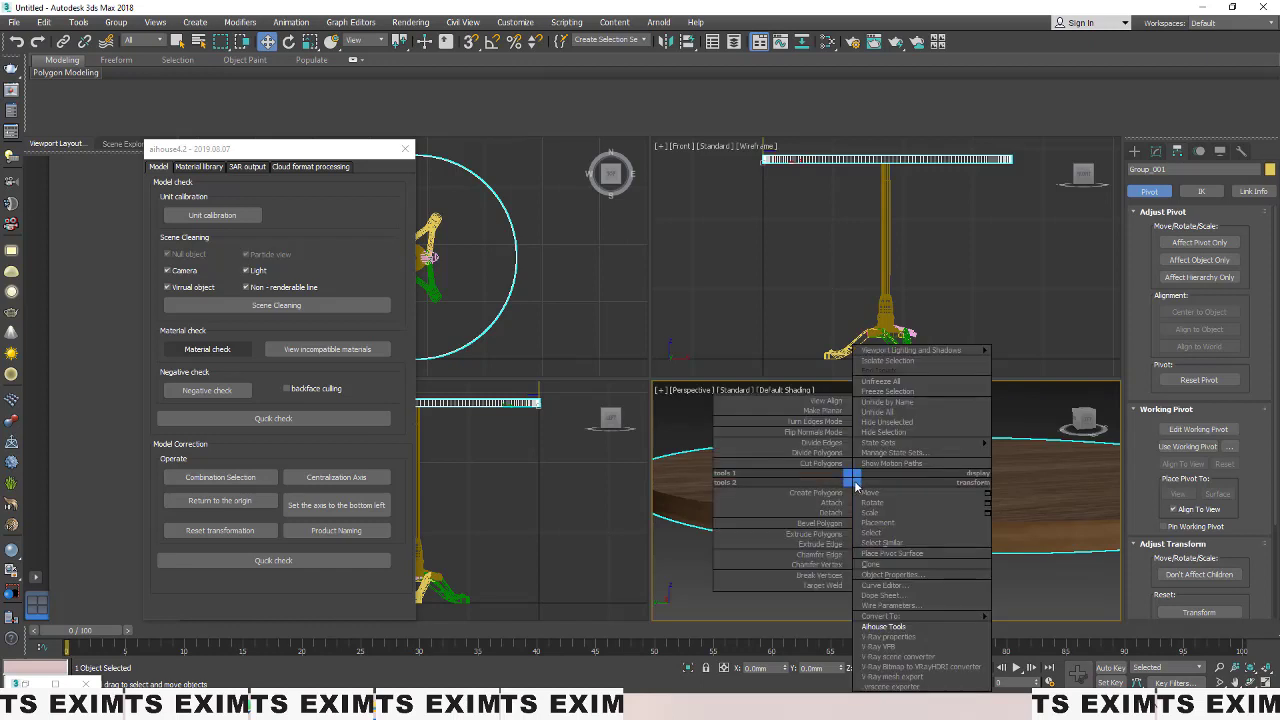
mouse_move(915, 617)
click(1018, 627)
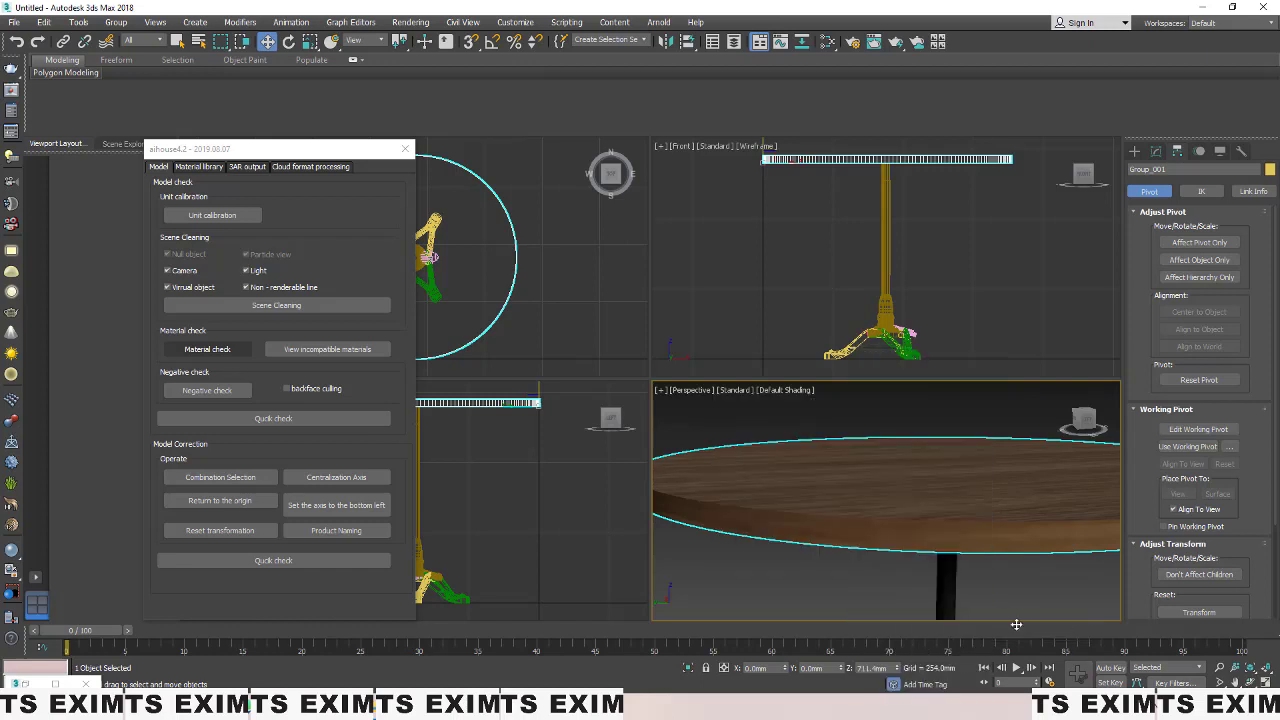
click(1214, 345)
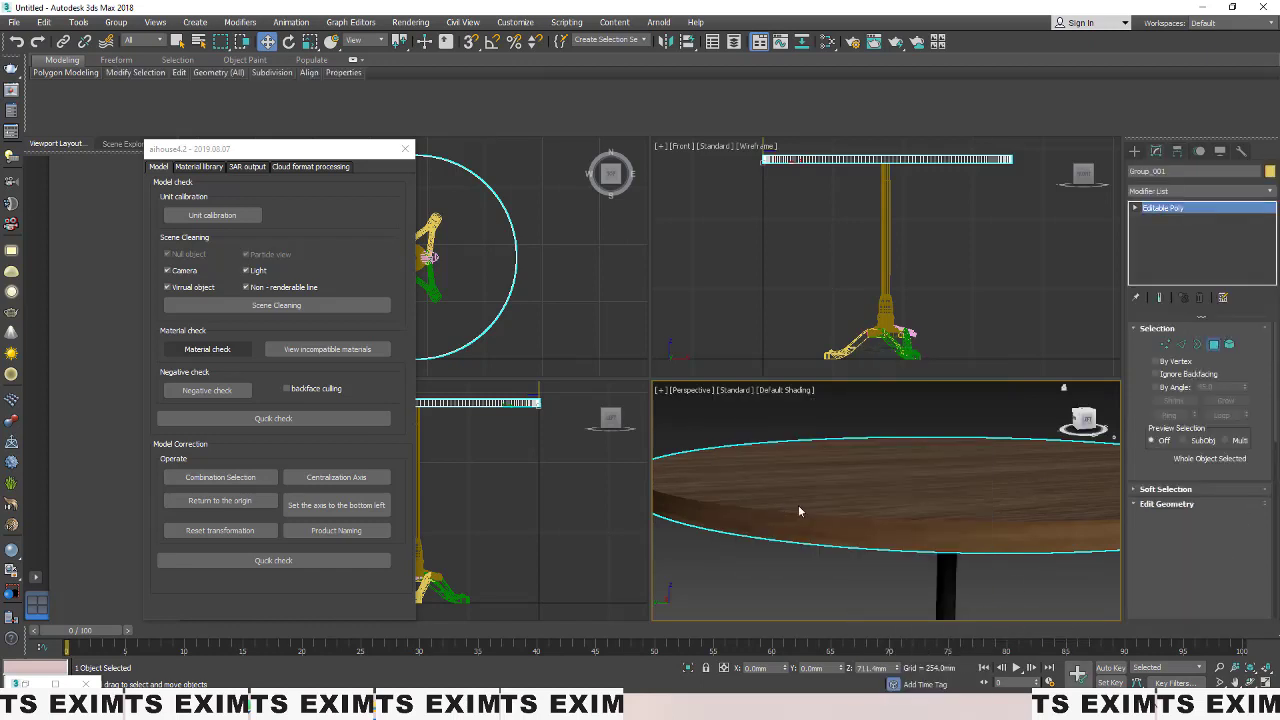
click(955, 491)
alt+middle_drag(915, 494, 920, 501)
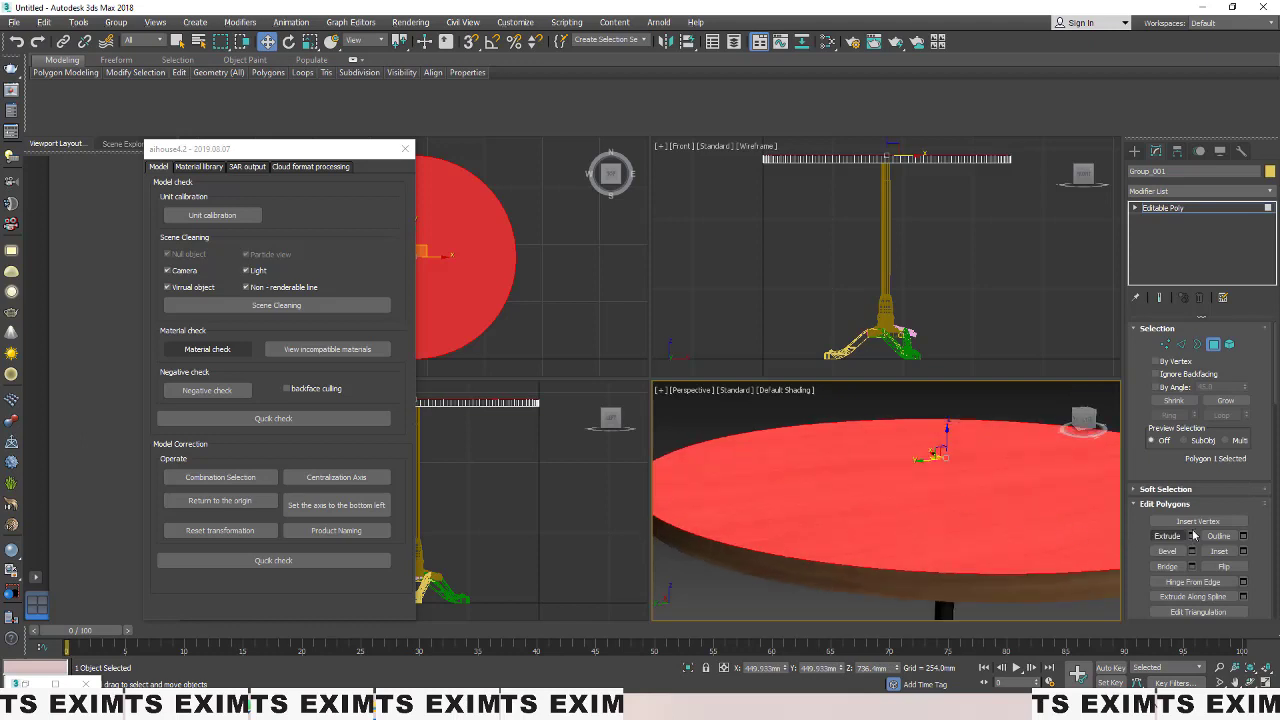
Step: Detach the selected upper face of the tabletop as a separate object
scroll(1213, 556, down, 4)
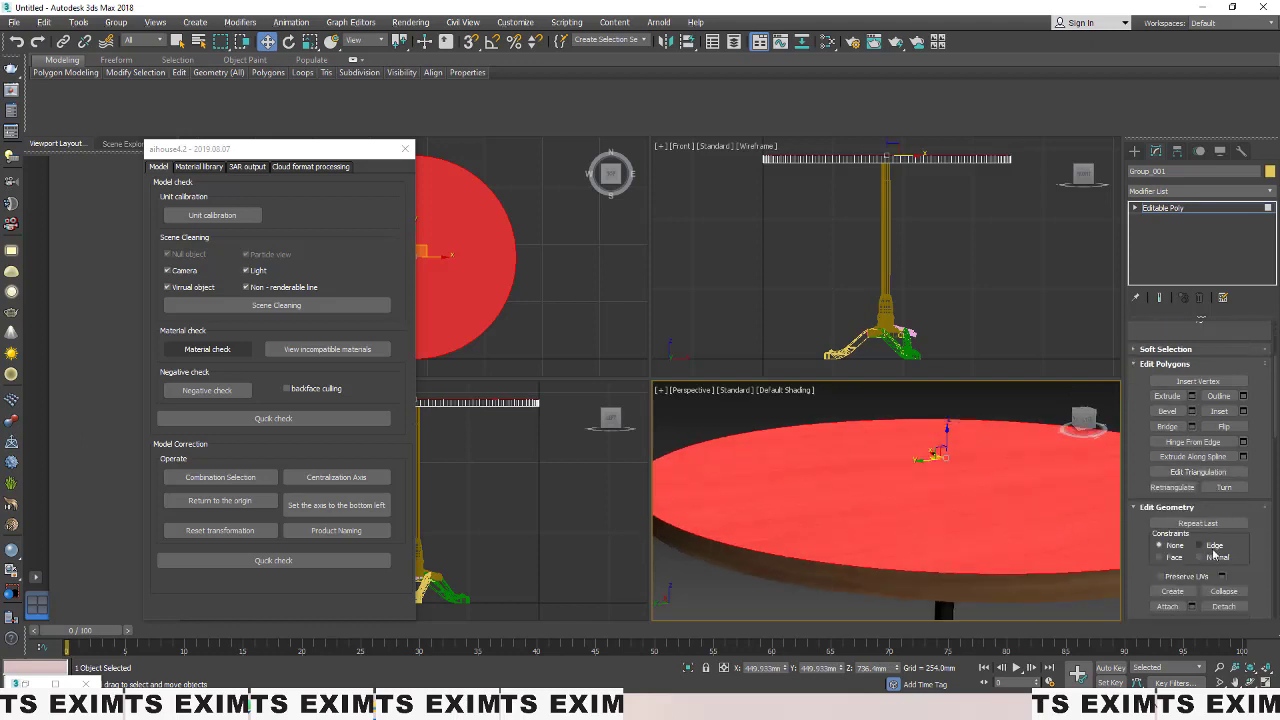
click(1223, 605)
click(1208, 510)
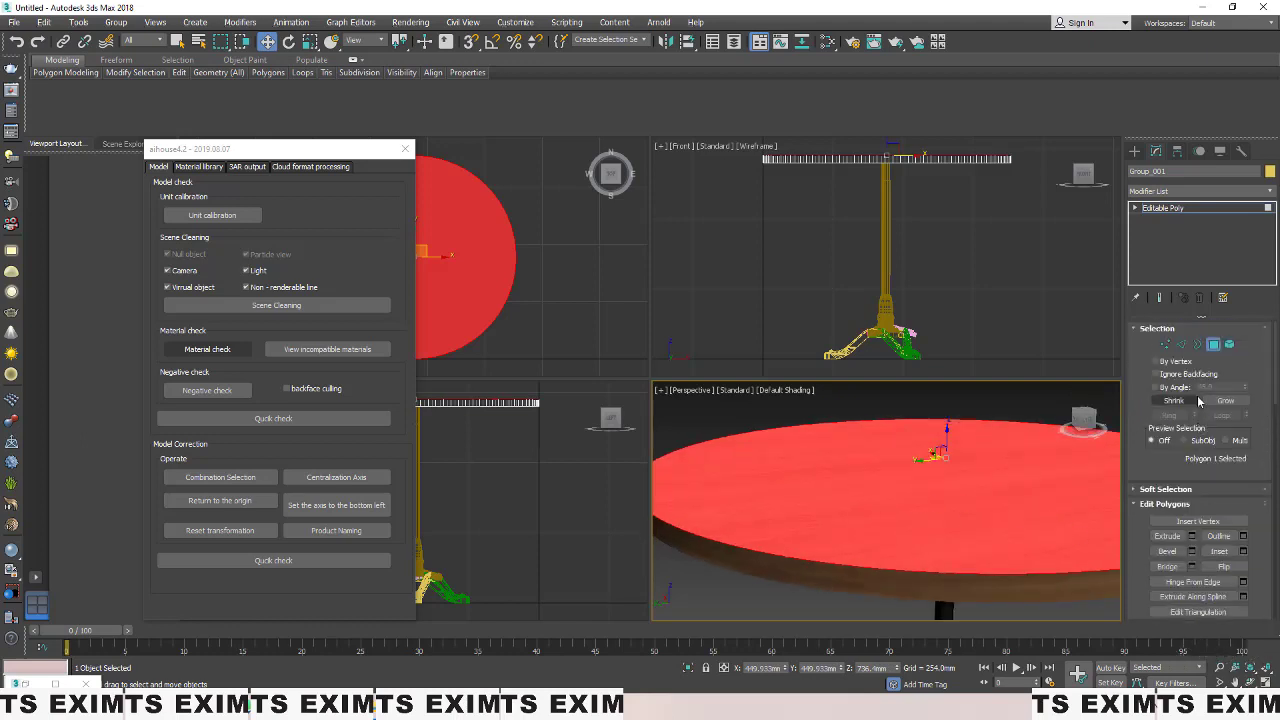
scroll(1212, 418, down, 4)
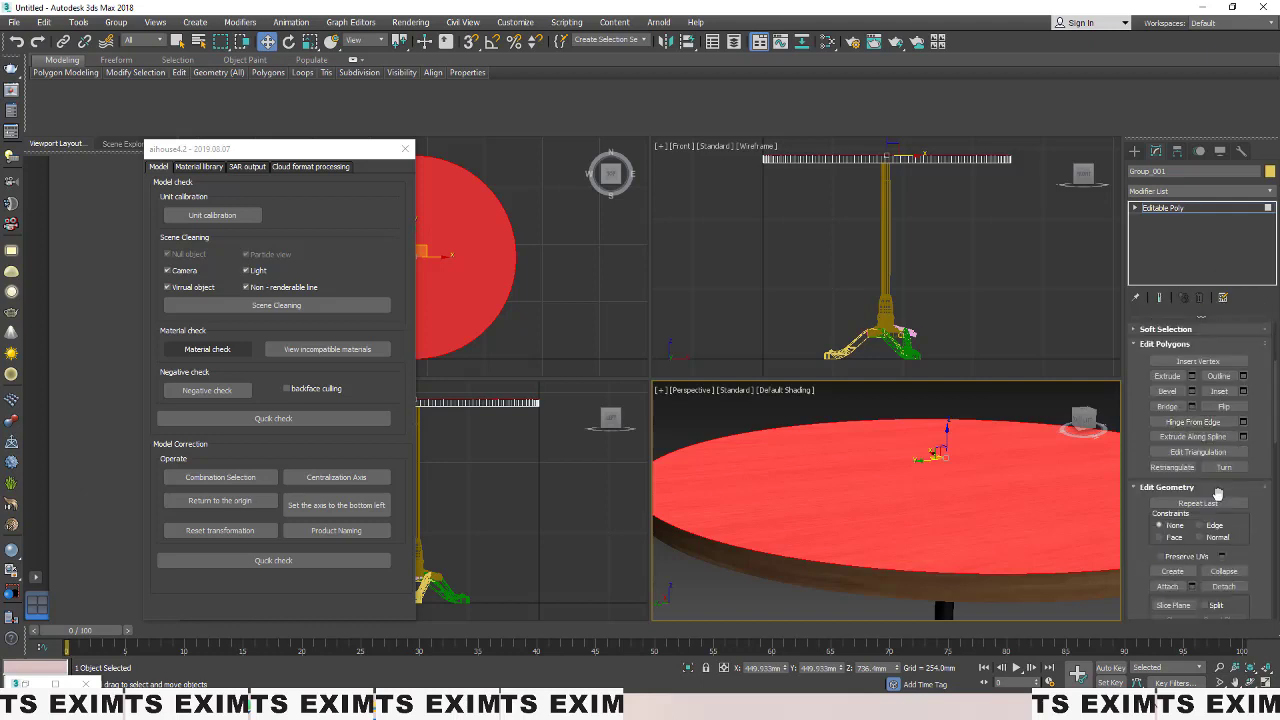
click(1224, 527)
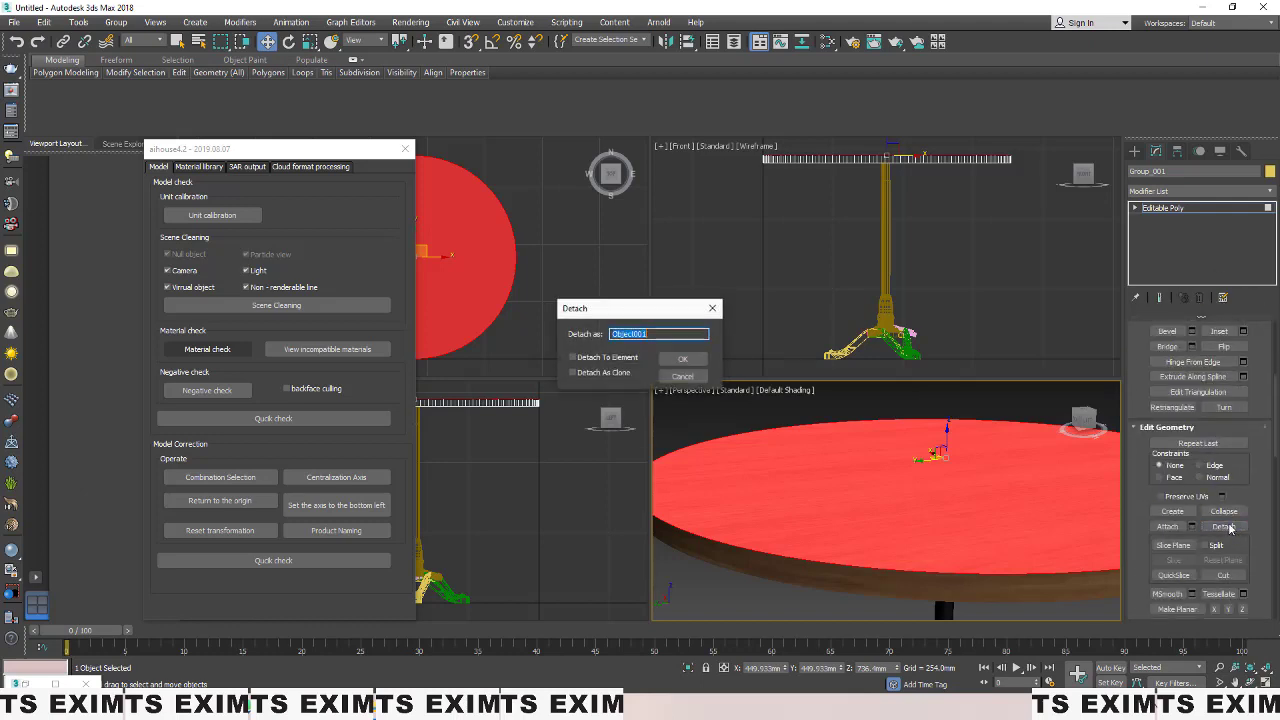
click(683, 358)
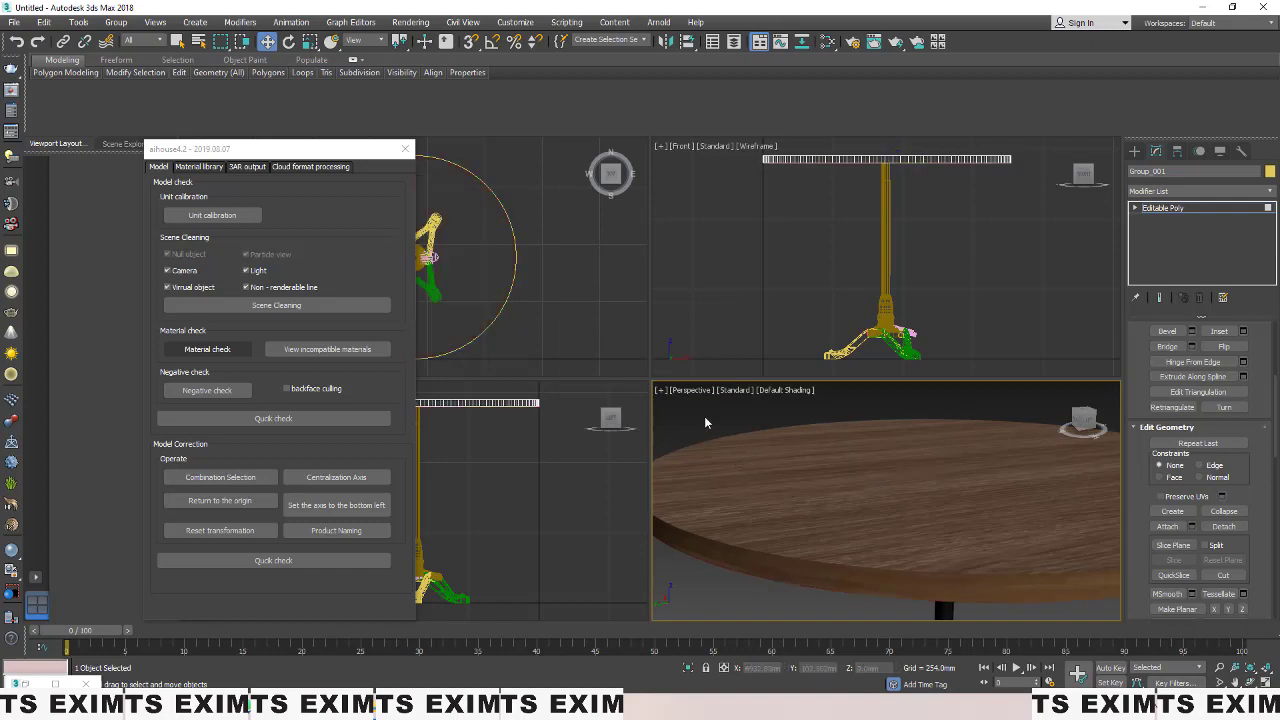
Step: Assign the first Standard material to the detached tabletop surface and Material4 to the tabletop's edge
key(m)
scroll(352, 291, down, 2)
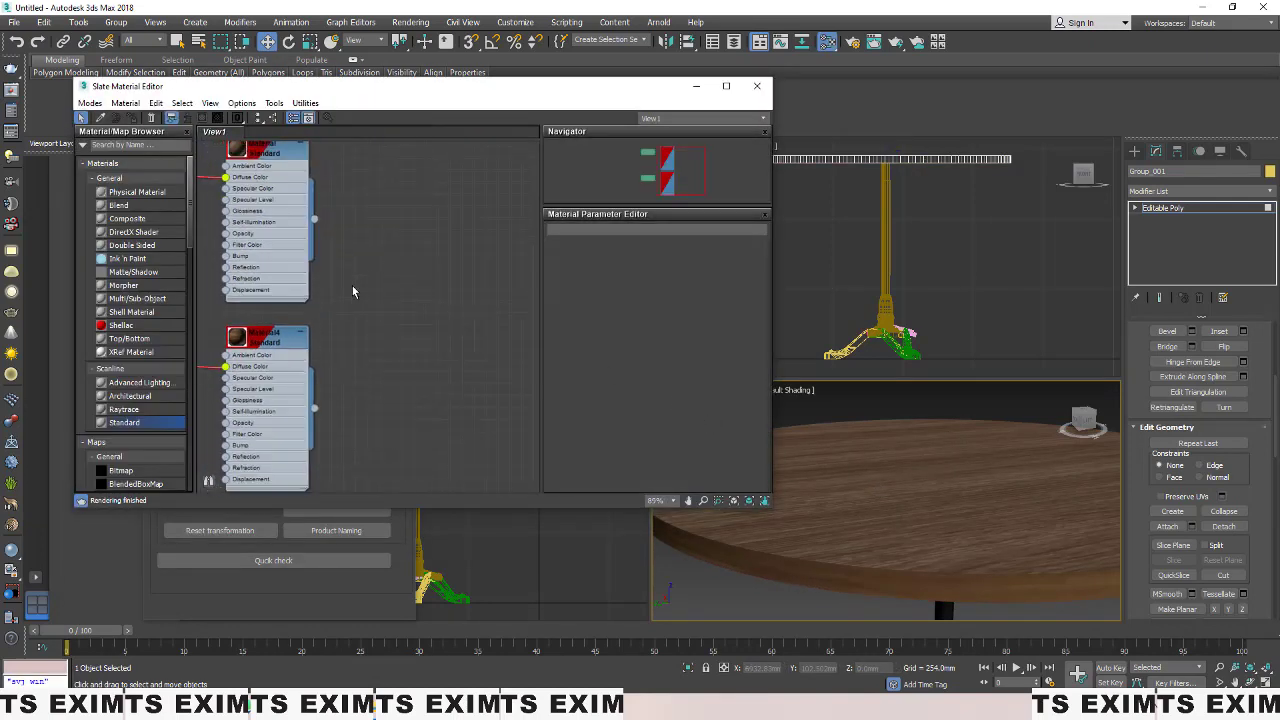
drag(341, 240, 900, 486)
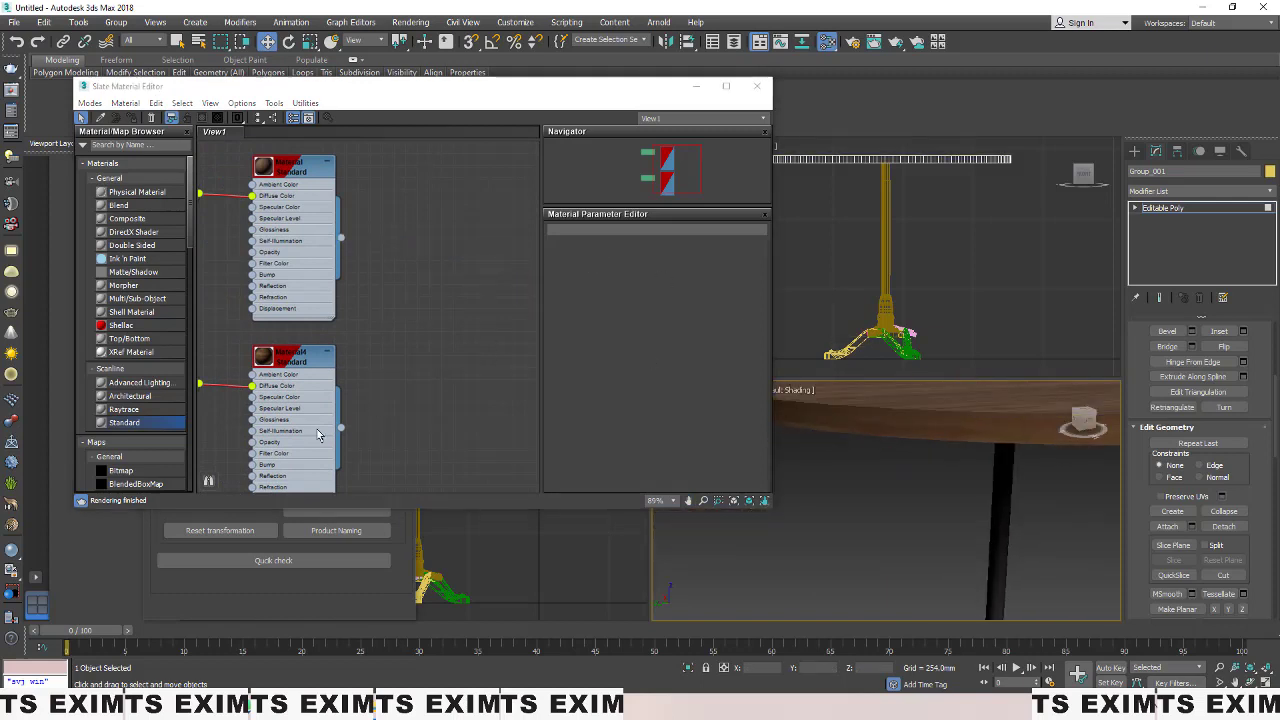
drag(341, 428, 857, 420)
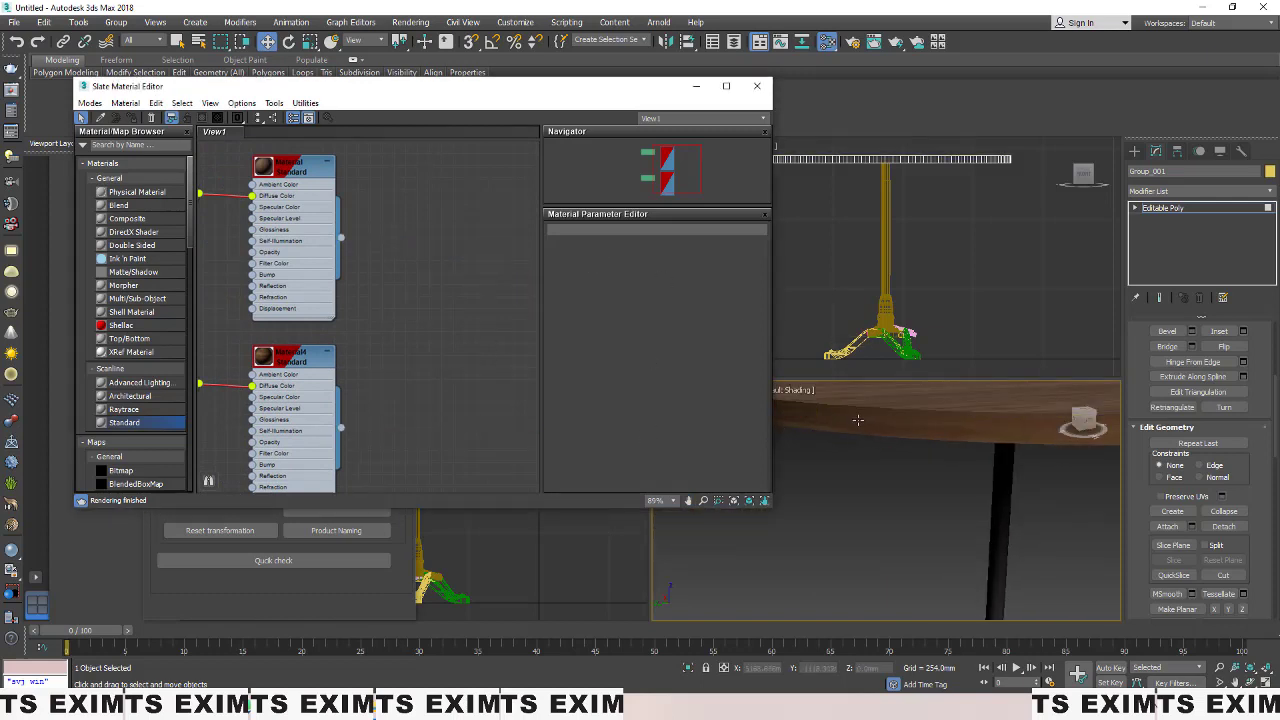
Step: Add two new Standard materials to the Slate view and assign one to the tabletop surface and the other to its edge
scroll(374, 351, down, 2)
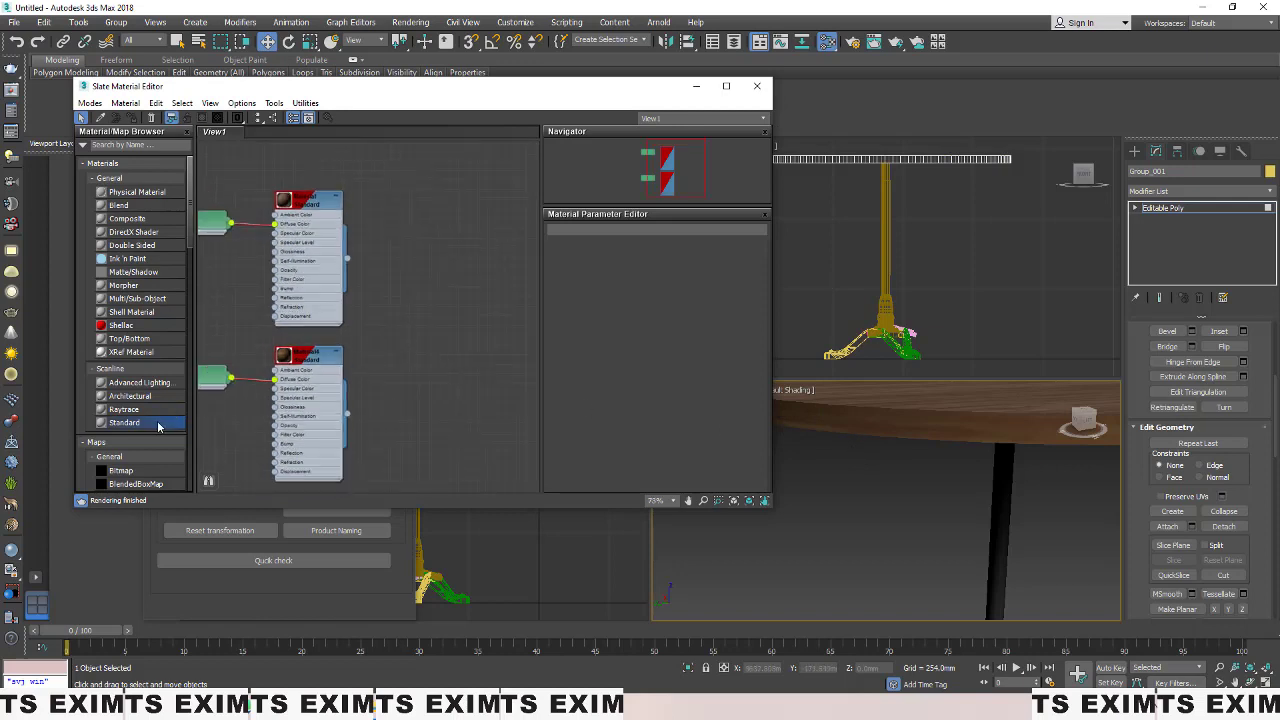
drag(158, 427, 385, 258)
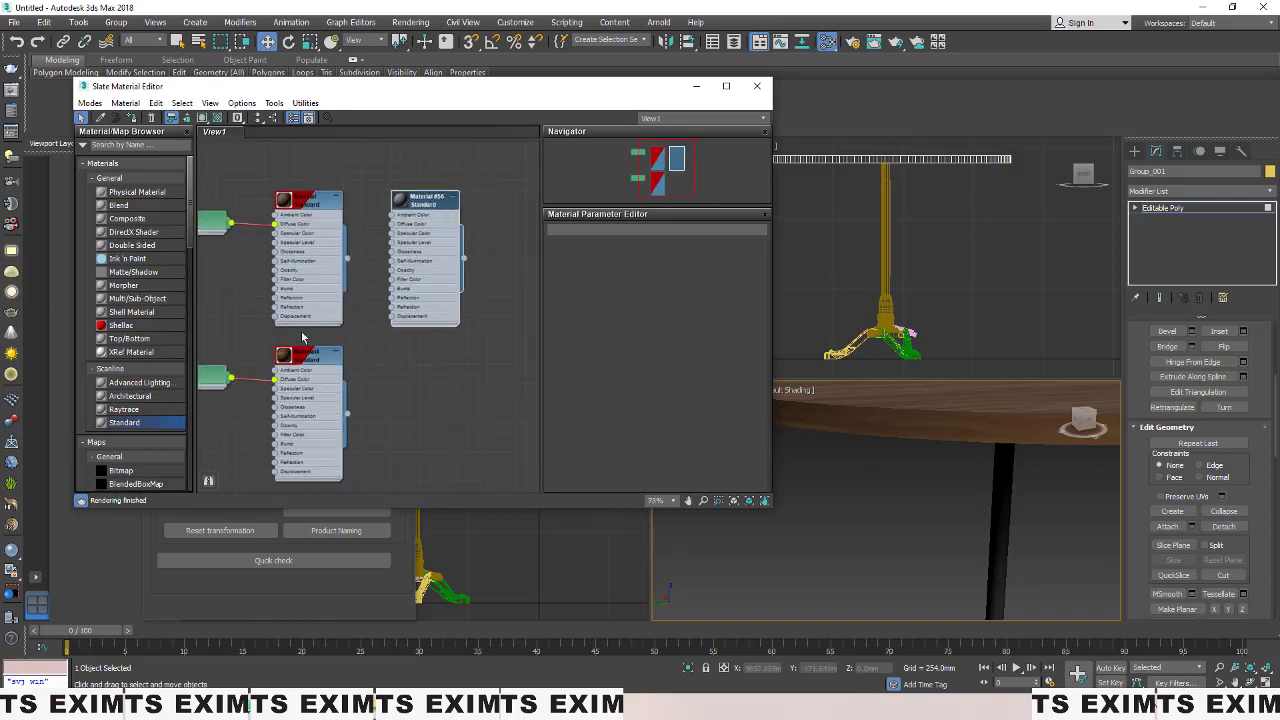
drag(145, 428, 410, 366)
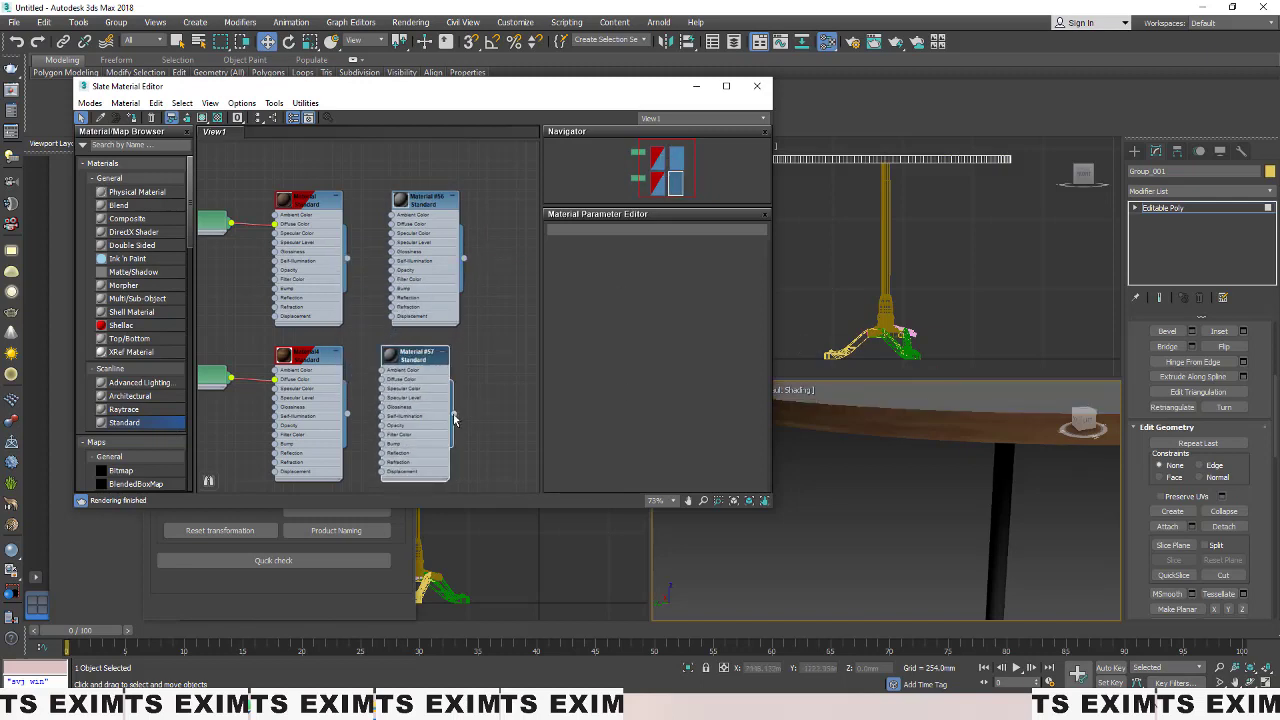
drag(866, 432, 905, 429)
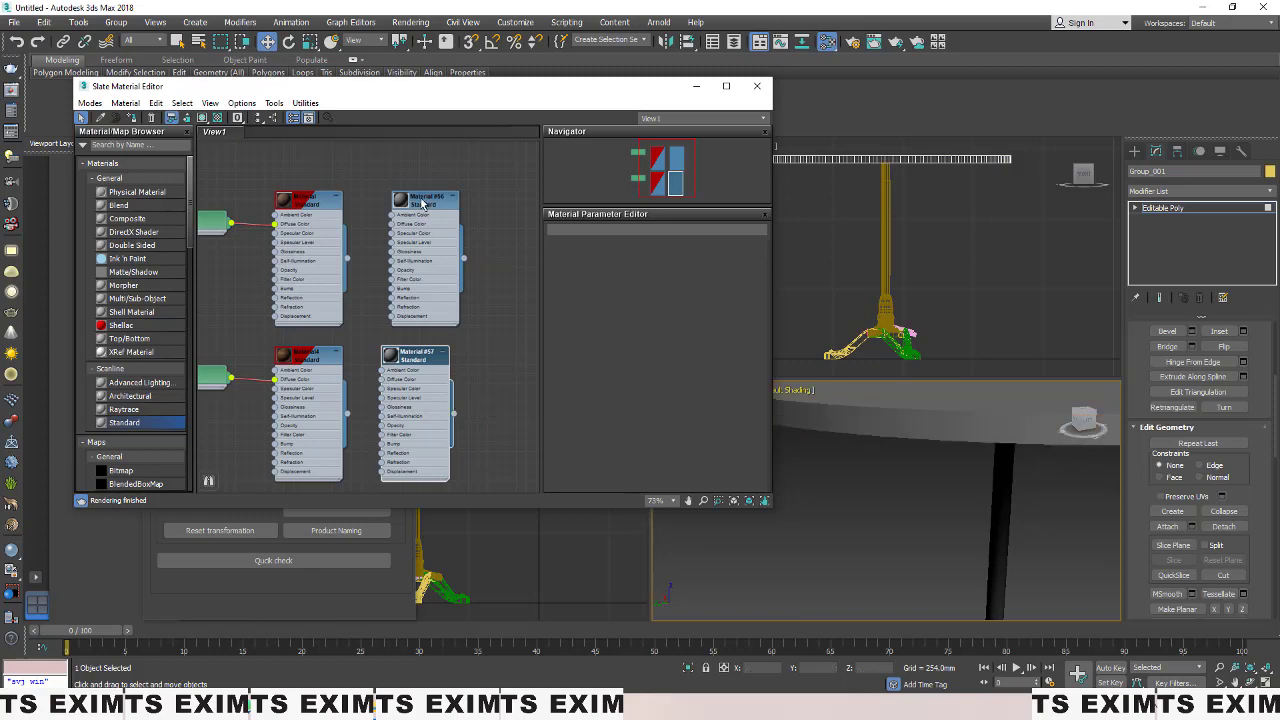
Step: Give the tabletop surface's new material a diffuse Bitmap map using lamitak_wy_5232d_amber_york_teak-1.jpg
click(422, 203)
double_click(428, 203)
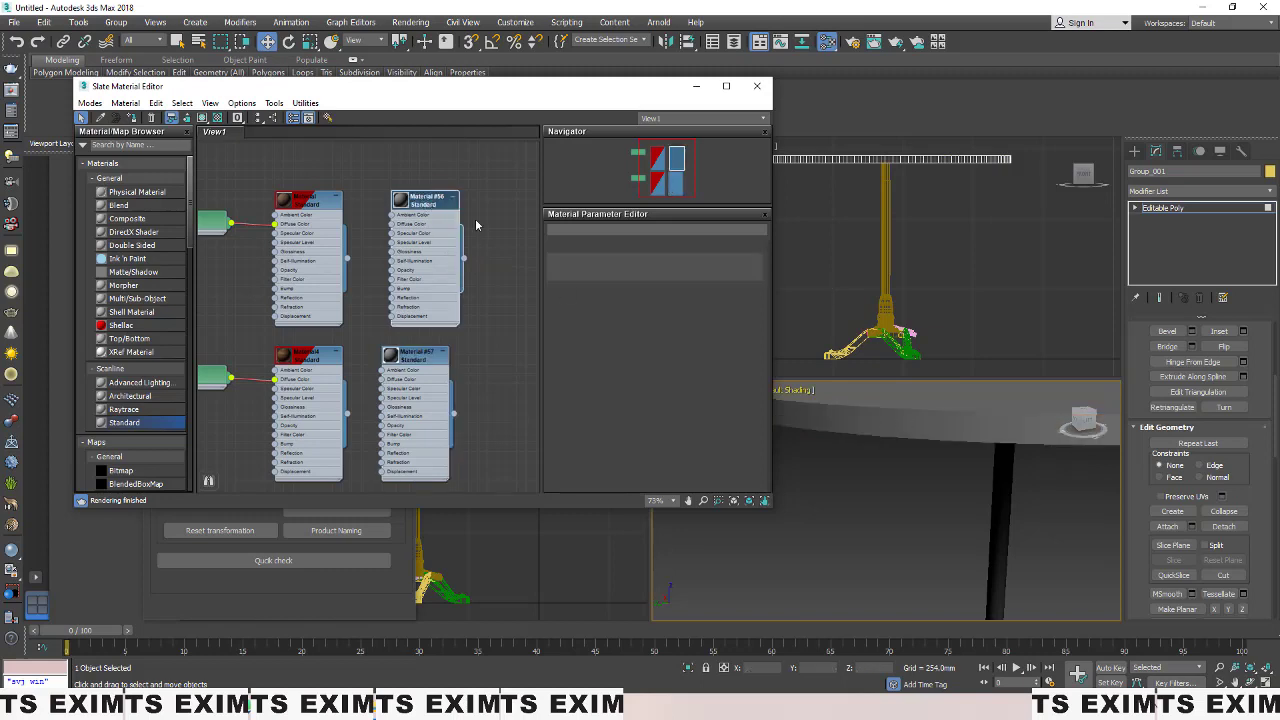
click(642, 331)
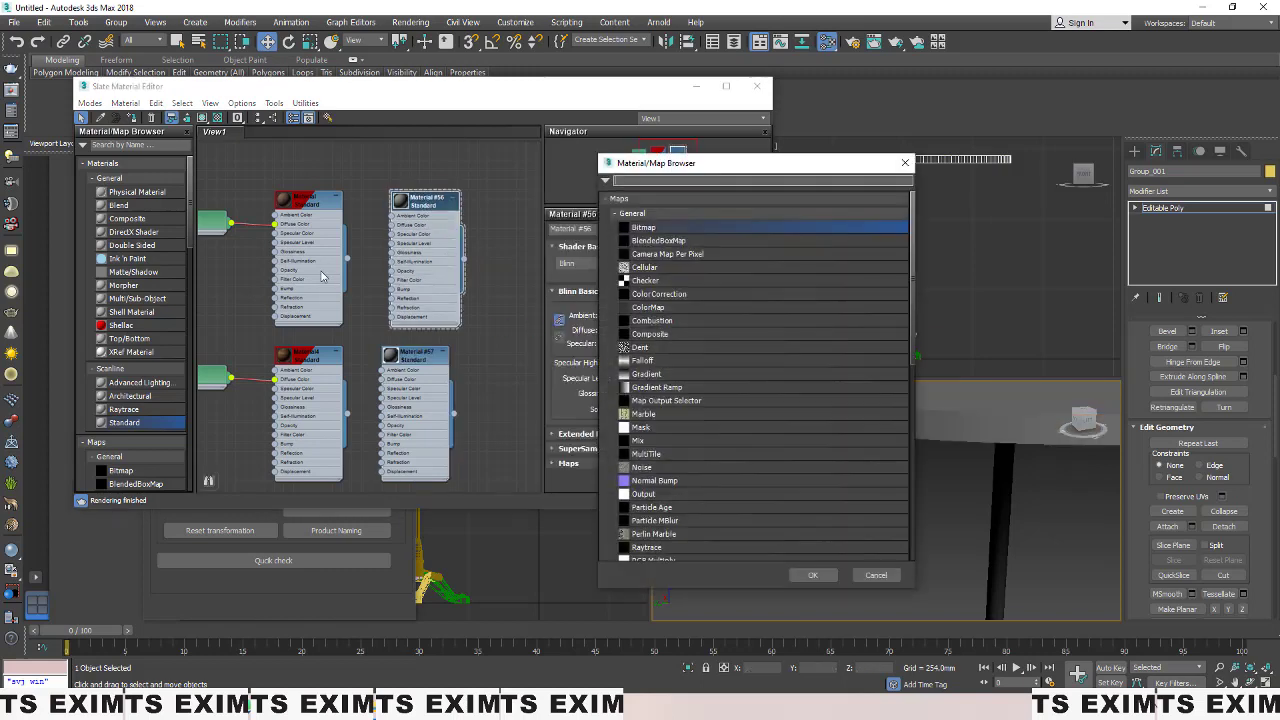
double_click(741, 226)
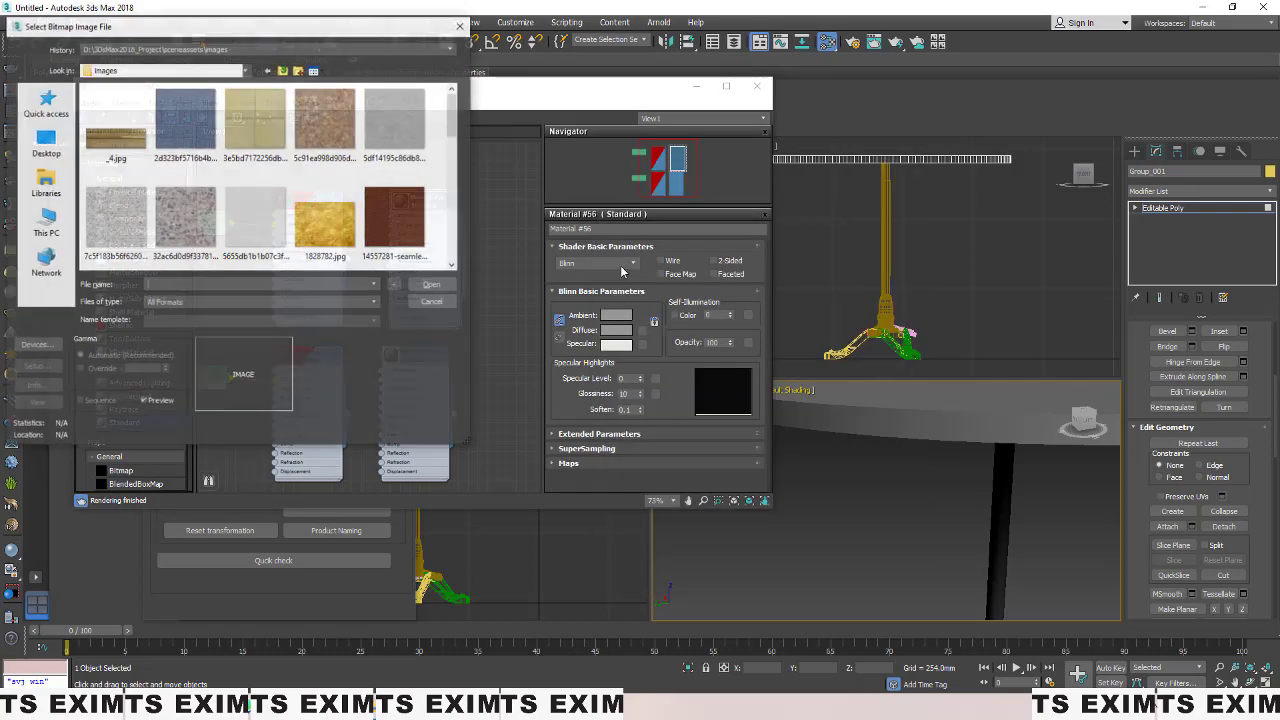
scroll(237, 191, down, 5)
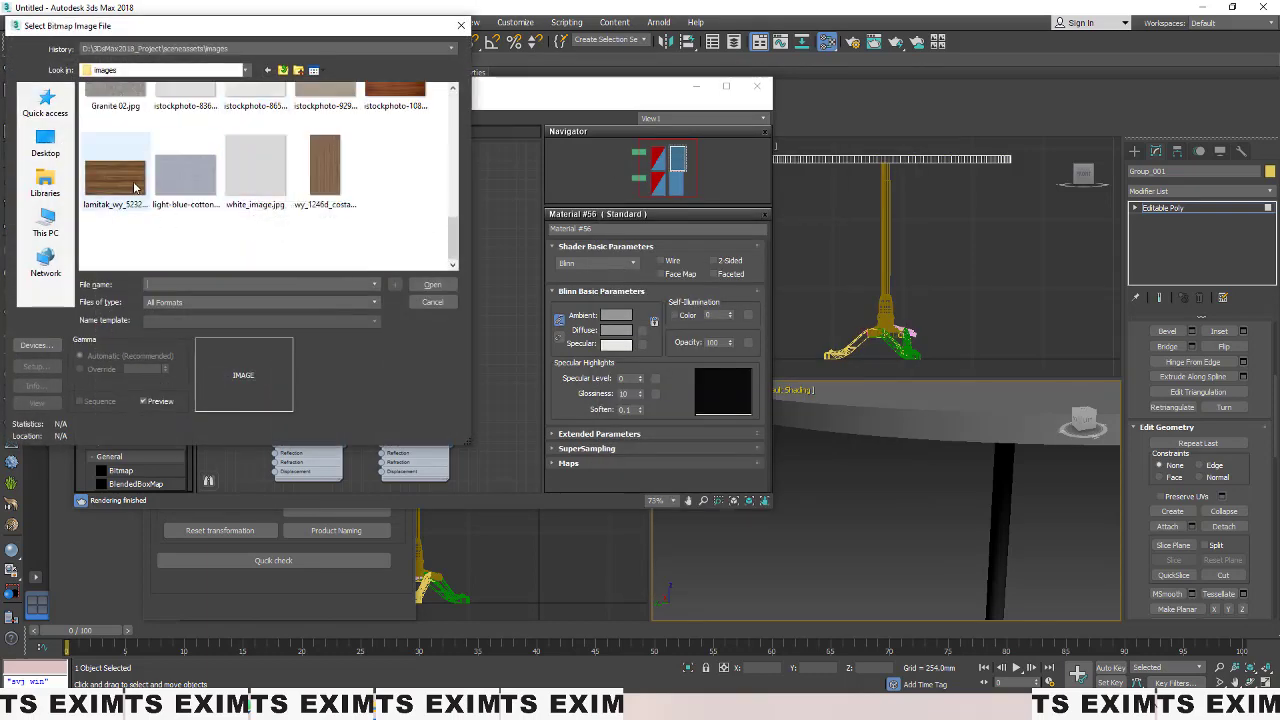
double_click(115, 178)
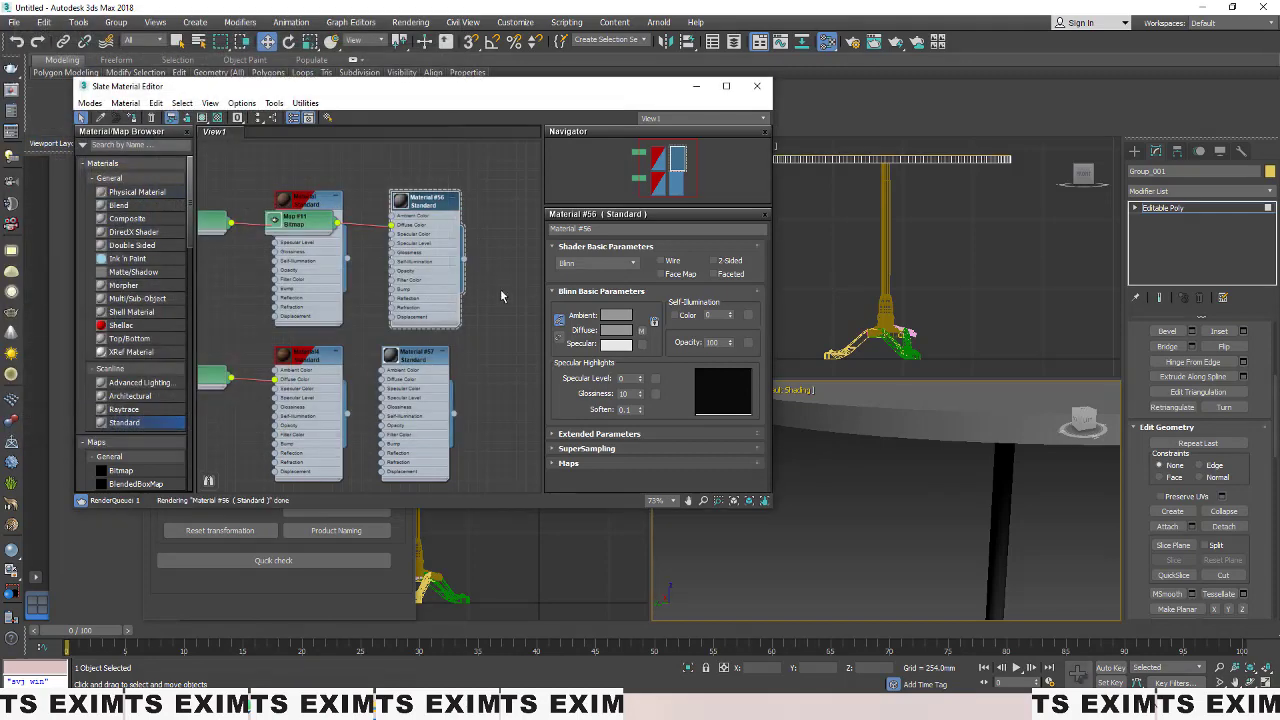
middle_drag(303, 342, 408, 320)
middle_drag(409, 261, 377, 266)
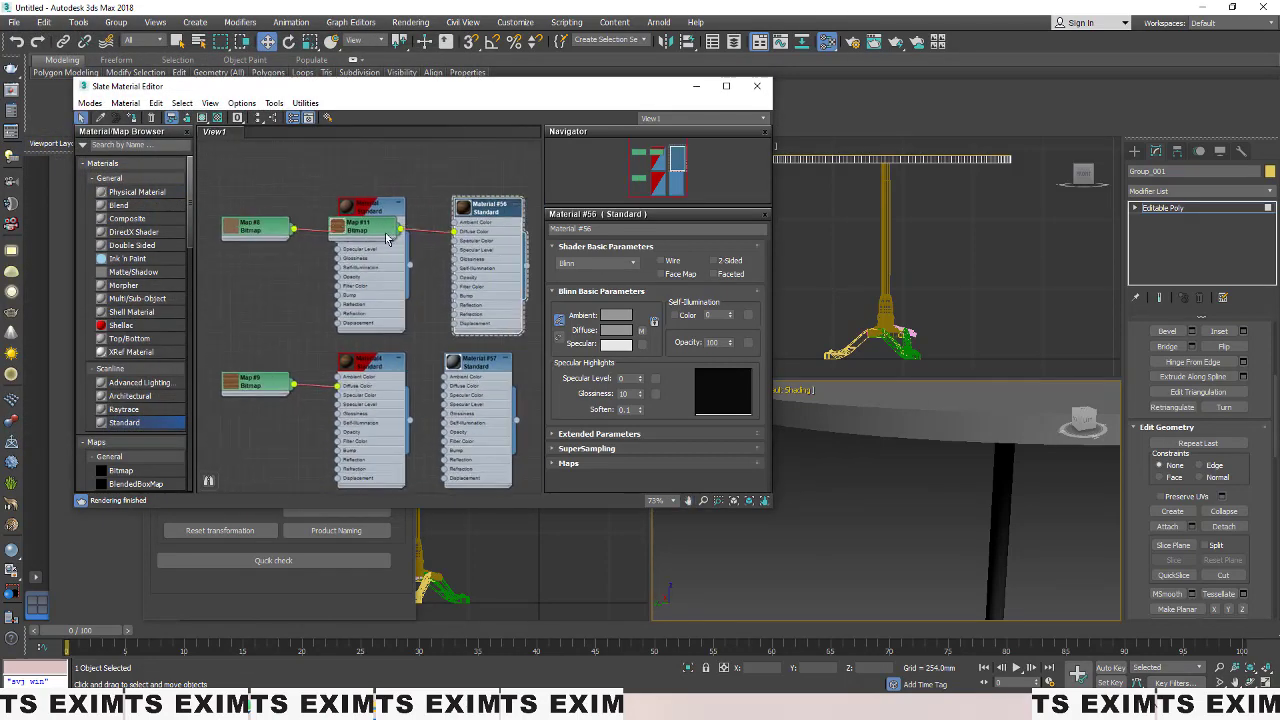
middle_drag(510, 256, 447, 260)
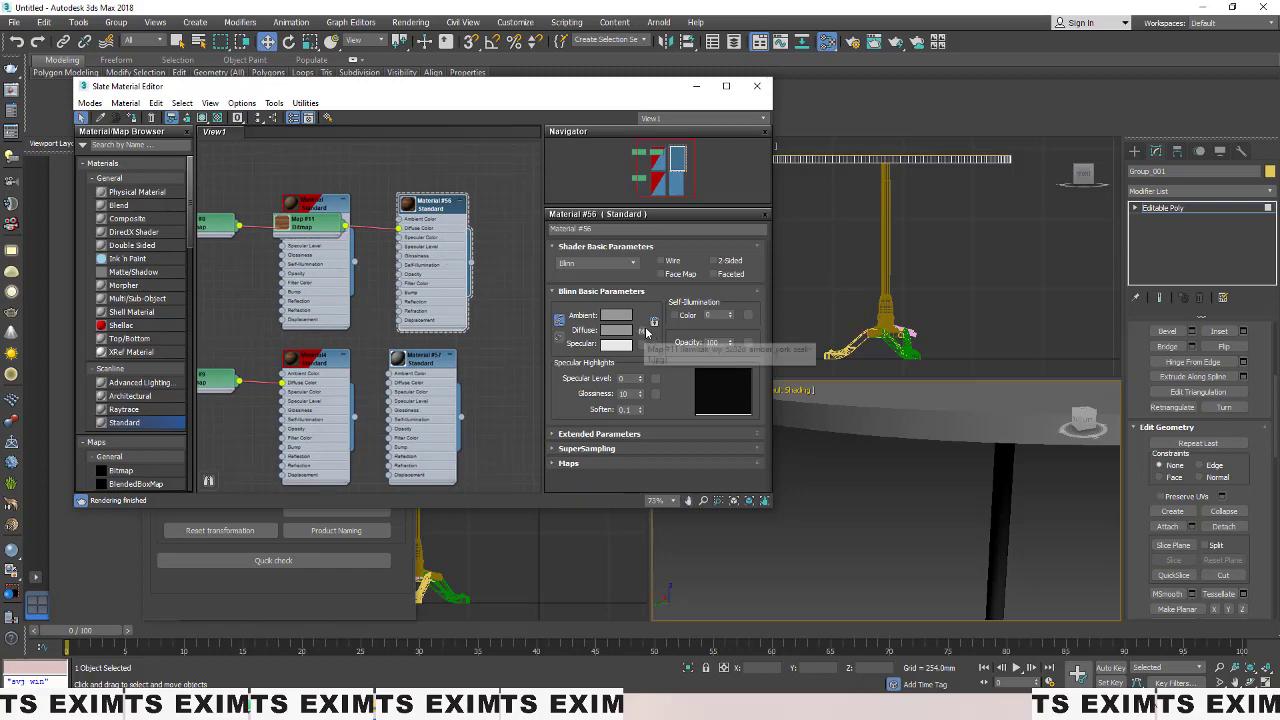
Step: Replace the surface material's diffuse bitmap with the wy_1246d_costa_nogal_4x8_.jpg image
click(641, 330)
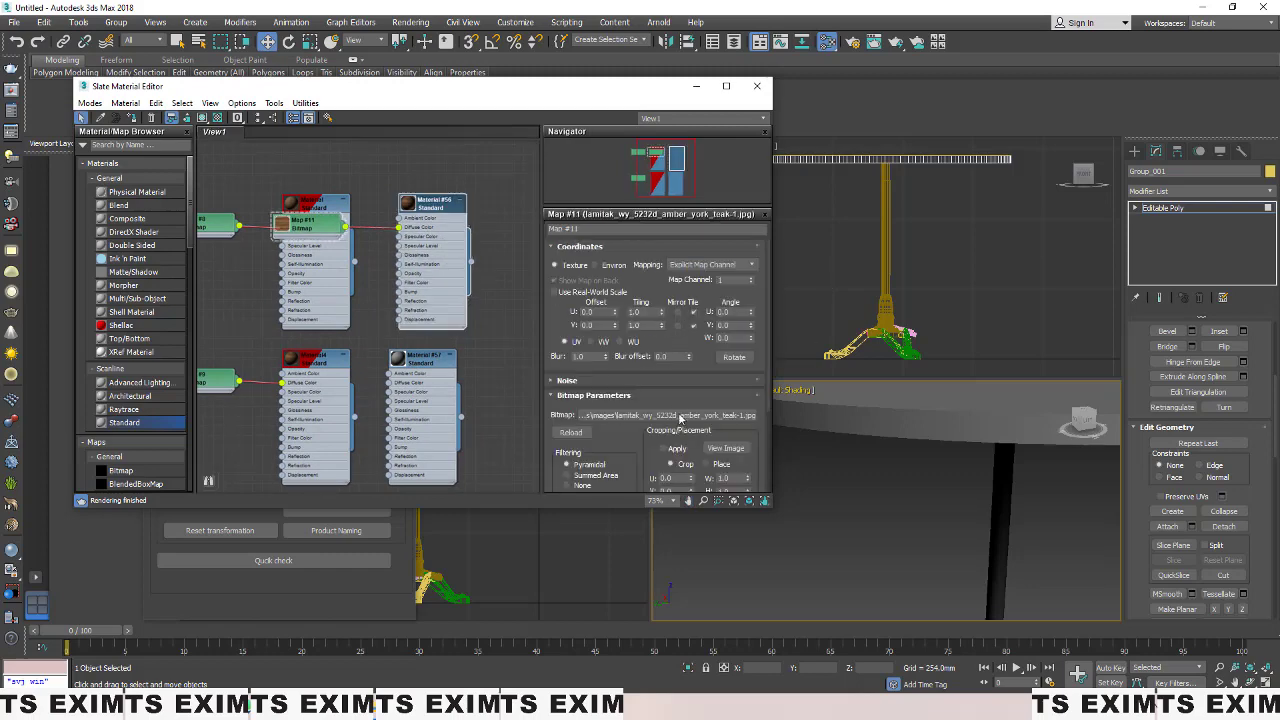
click(680, 418)
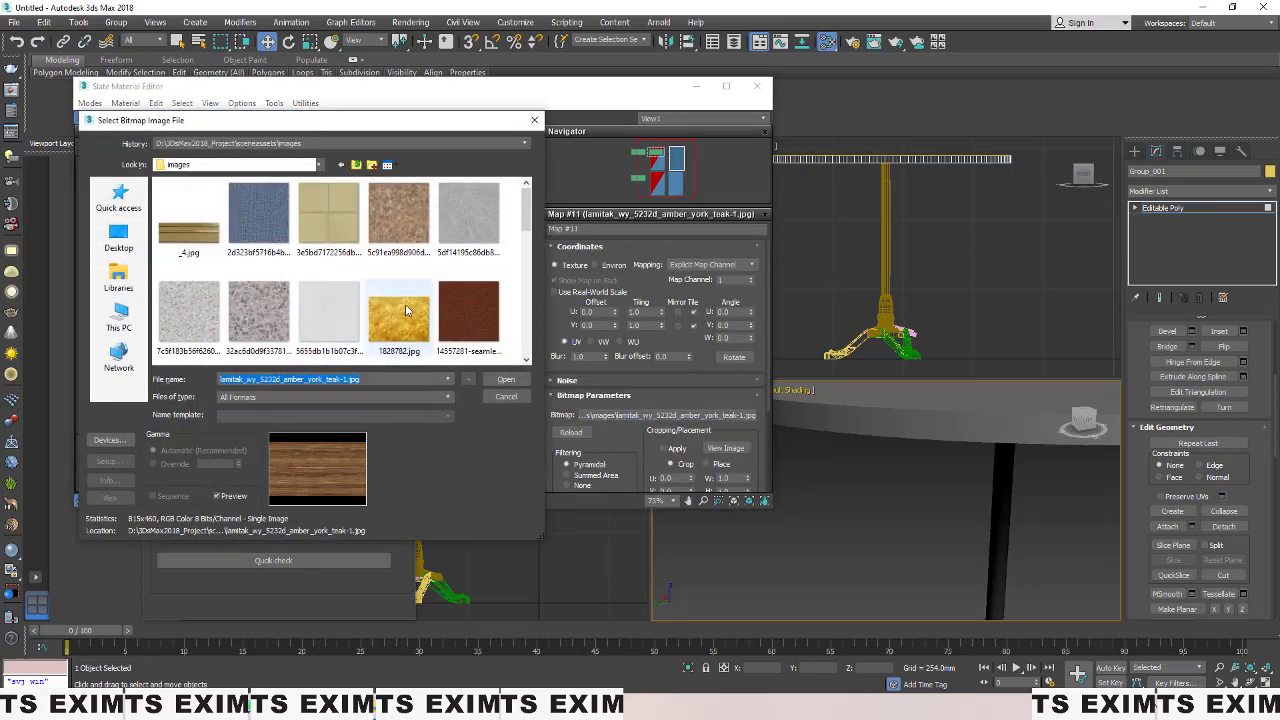
scroll(406, 310, down, 5)
double_click(403, 295)
middle_drag(458, 414, 448, 370)
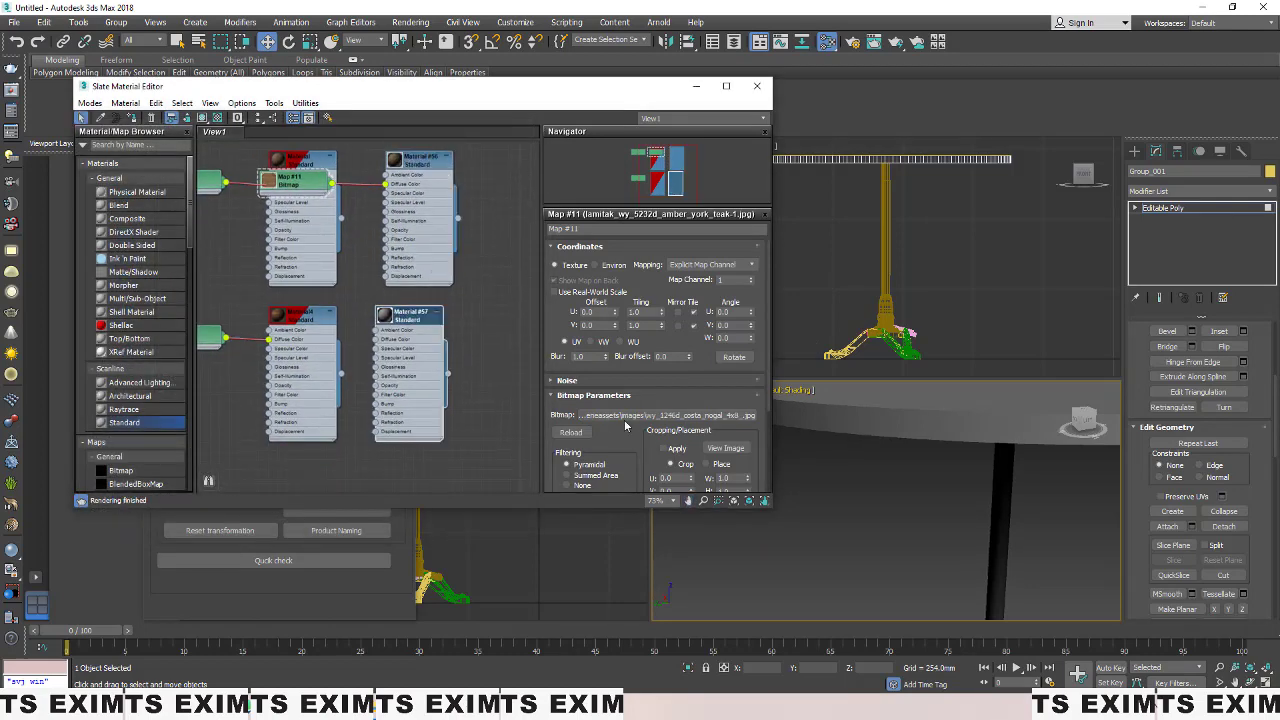
click(667, 414)
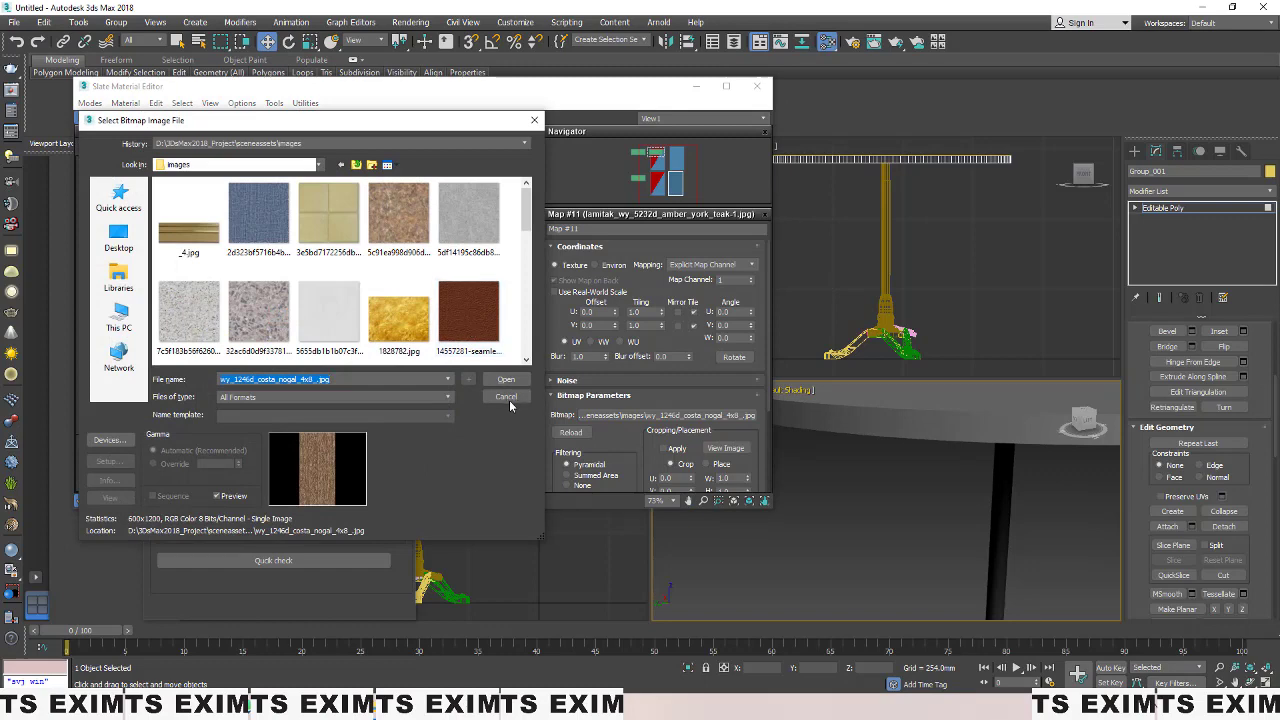
click(507, 397)
Step: Give the tabletop edge's new material a diffuse Bitmap map using lamitak_wy_5232d_amber_york_teak-1.jpg
double_click(410, 318)
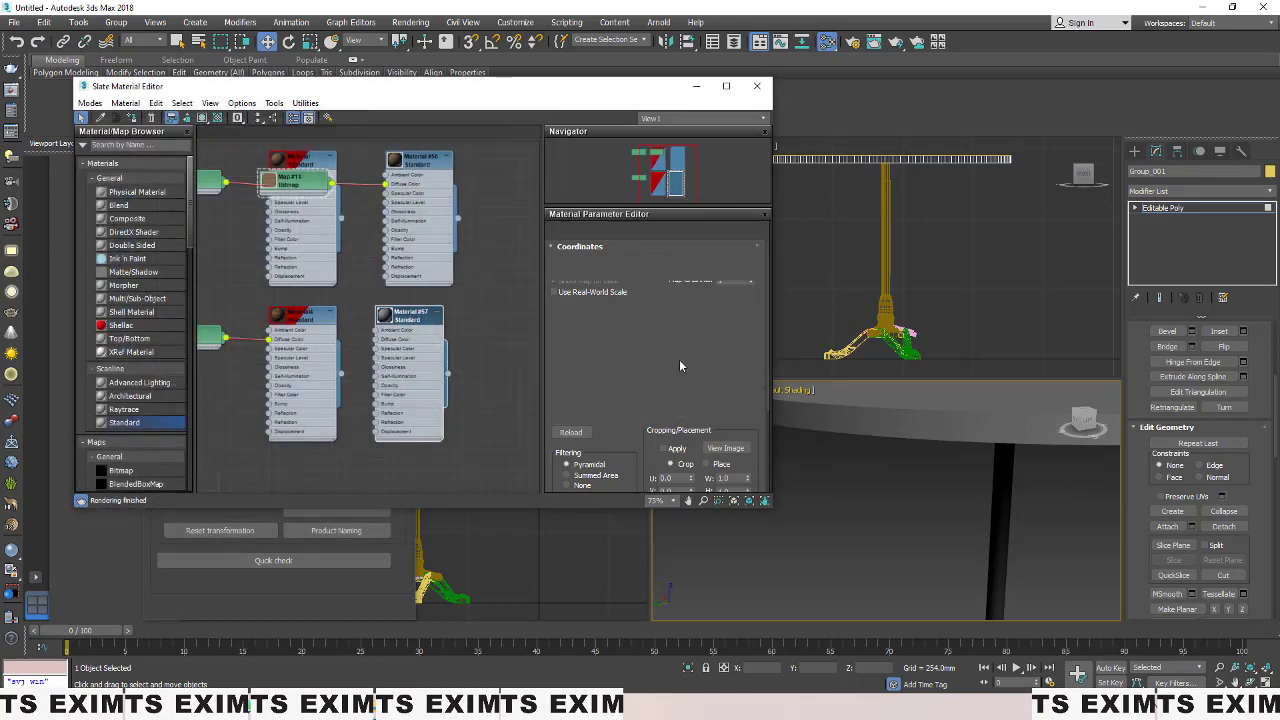
click(642, 330)
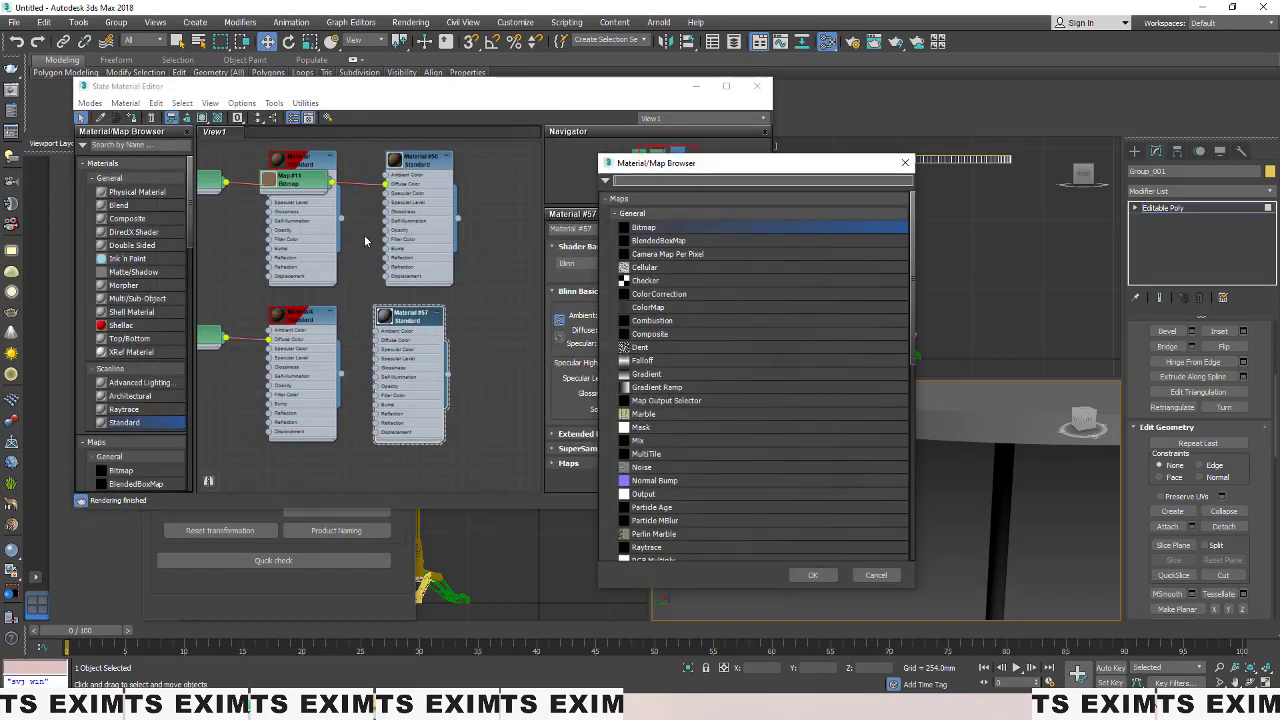
double_click(704, 228)
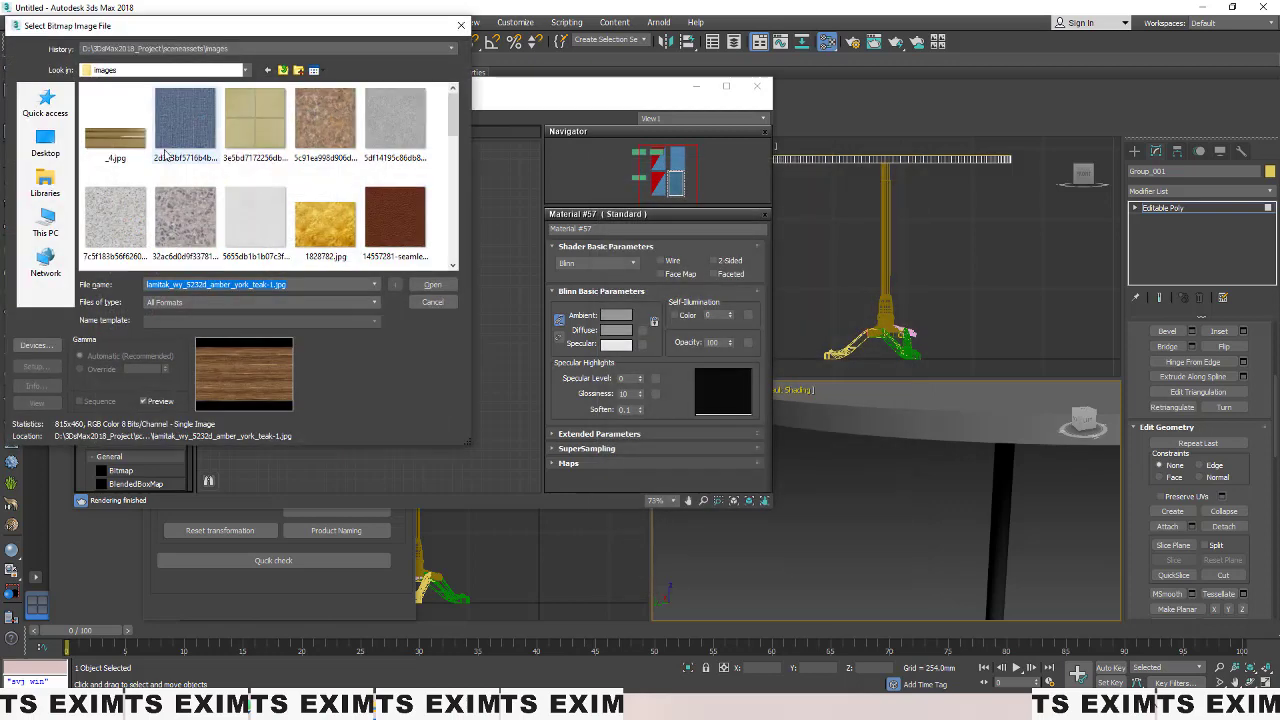
scroll(155, 185, down, 2)
double_click(118, 180)
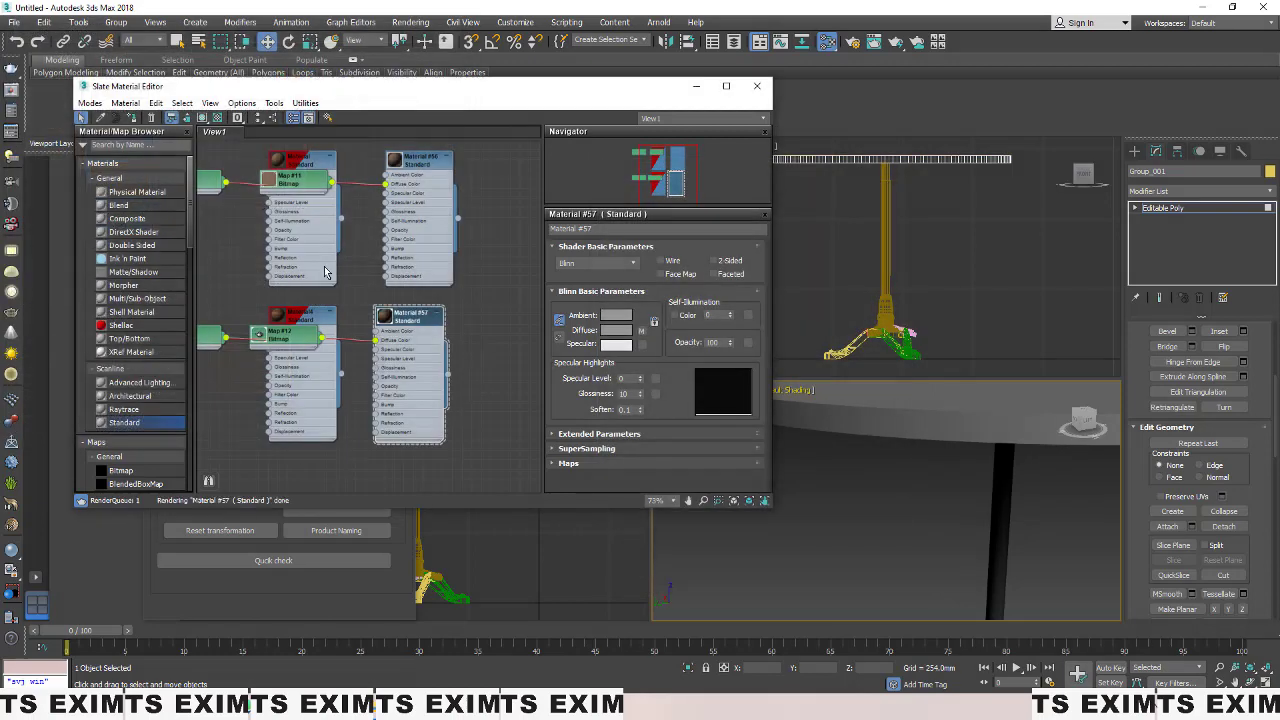
Step: Separate the two old Standard material nodes from the new ones and delete them from the Slate view
middle_drag(392, 268, 403, 276)
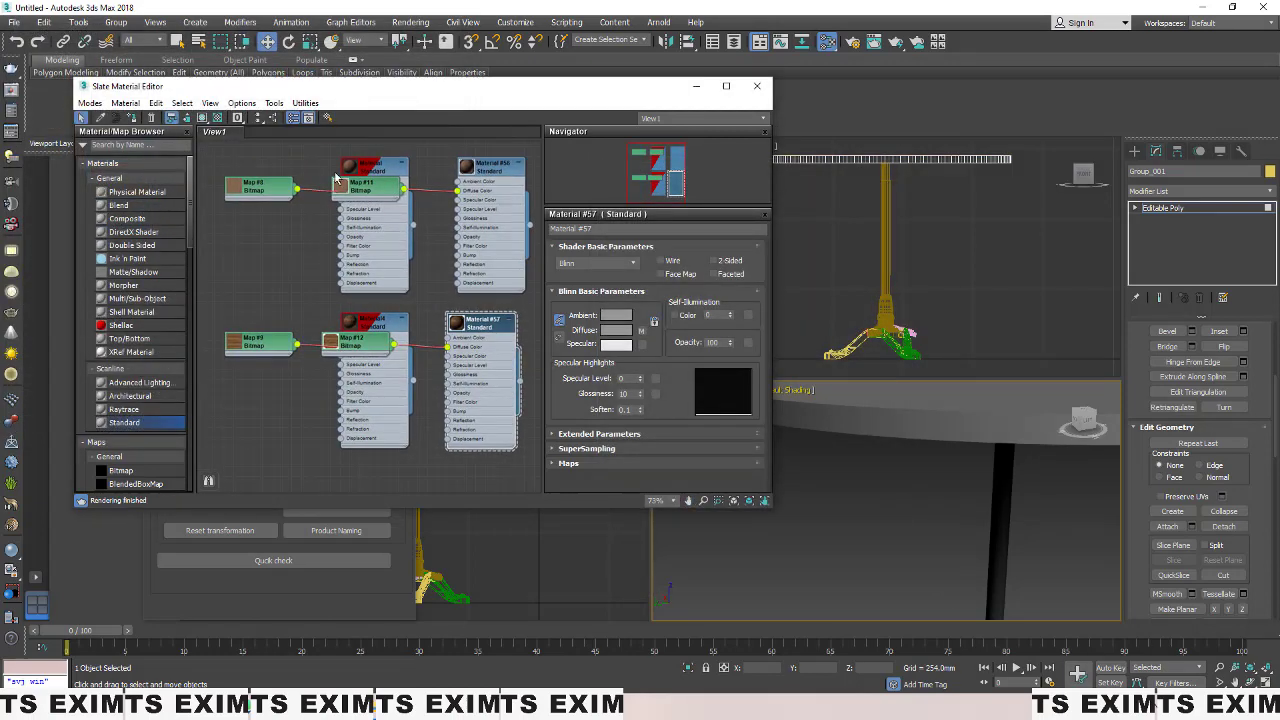
drag(336, 174, 230, 184)
drag(381, 328, 265, 337)
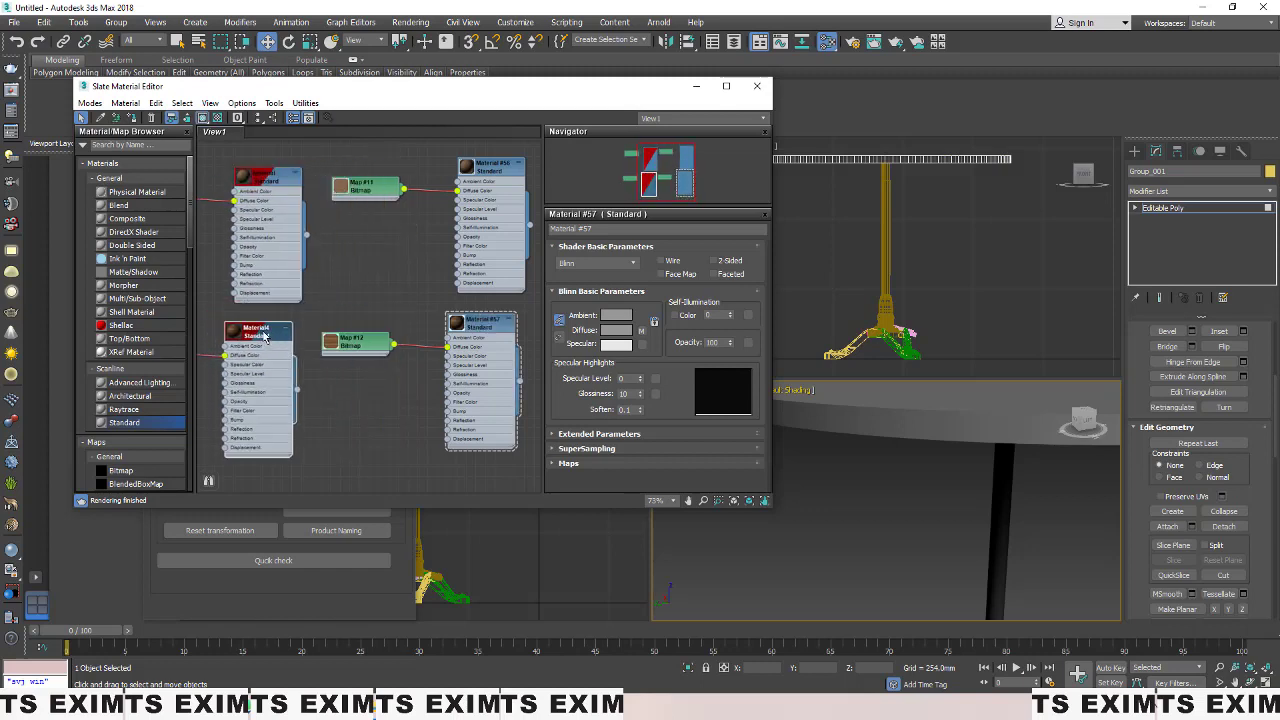
click(297, 185)
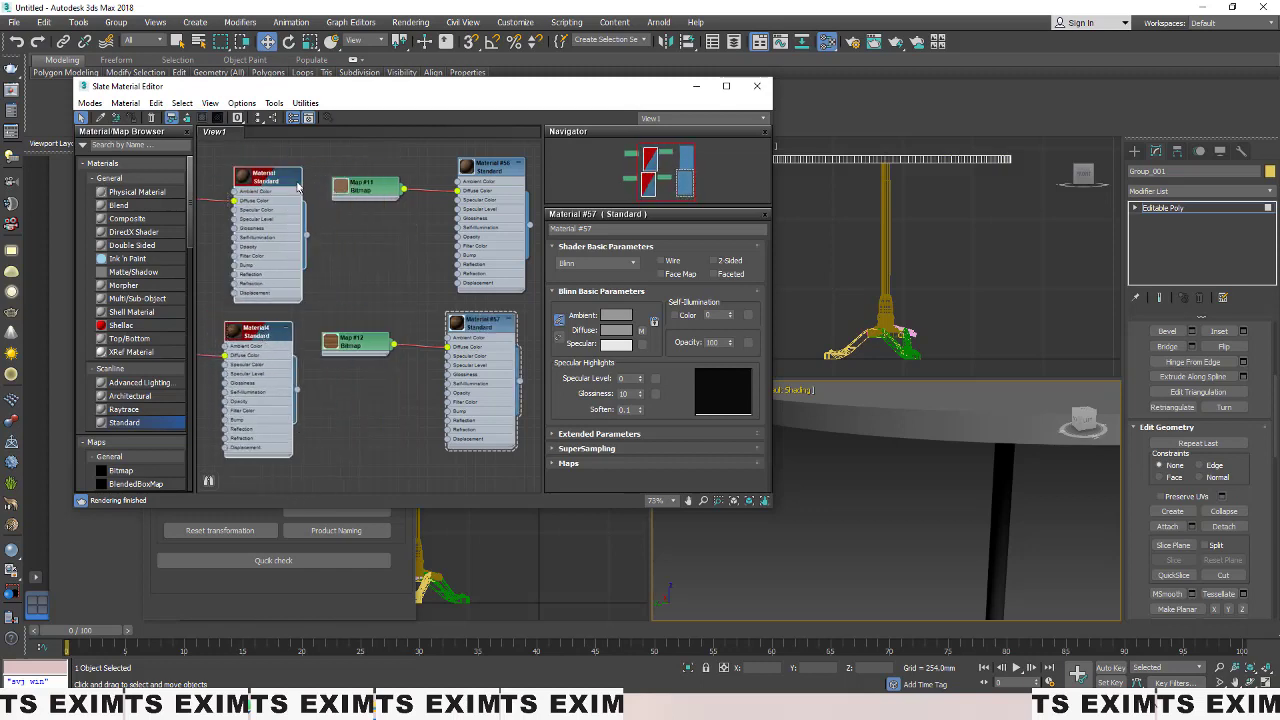
key(Delete)
middle_drag(377, 188, 300, 209)
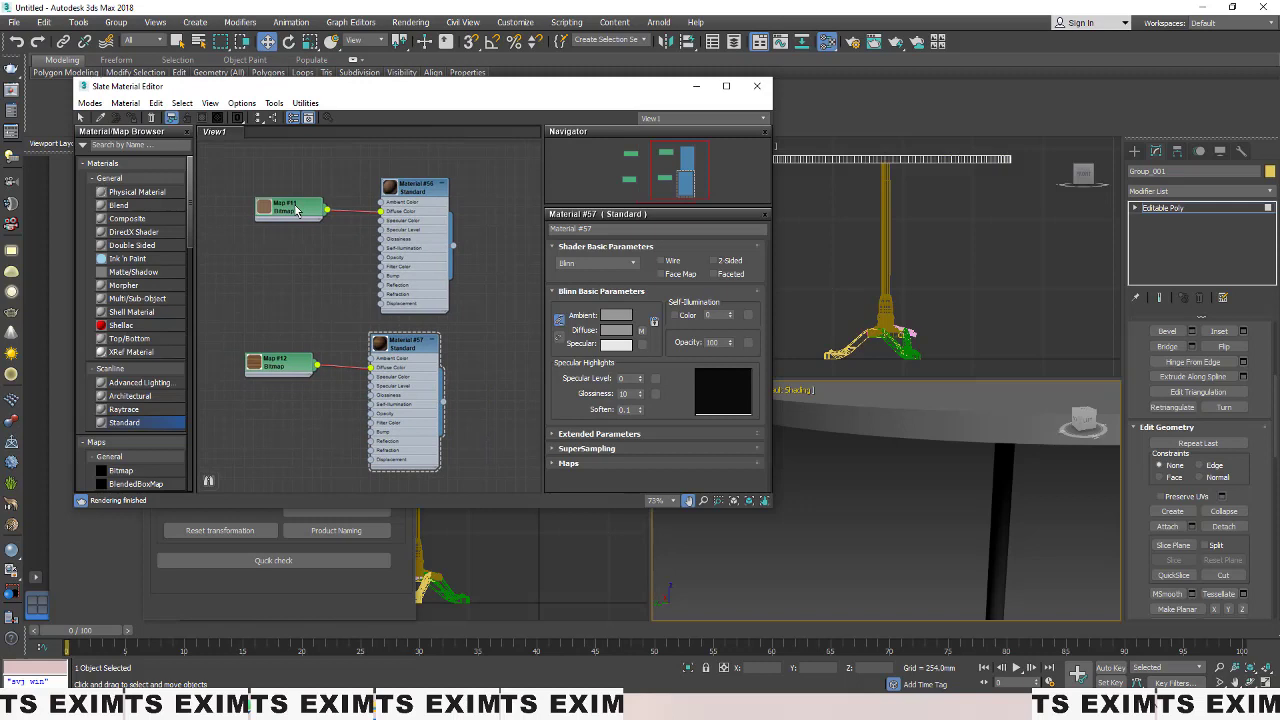
Step: Show both new wood materials shaded in the viewport on the tabletop surface and edge
click(407, 189)
click(200, 118)
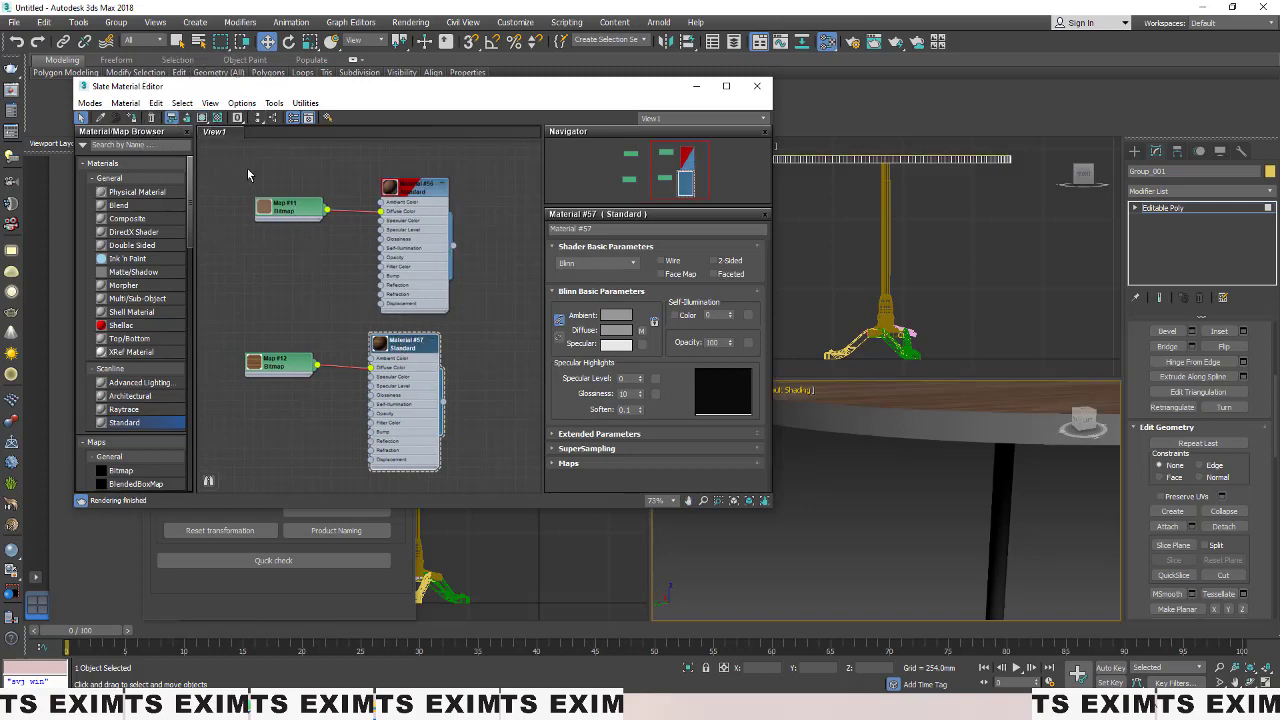
click(203, 118)
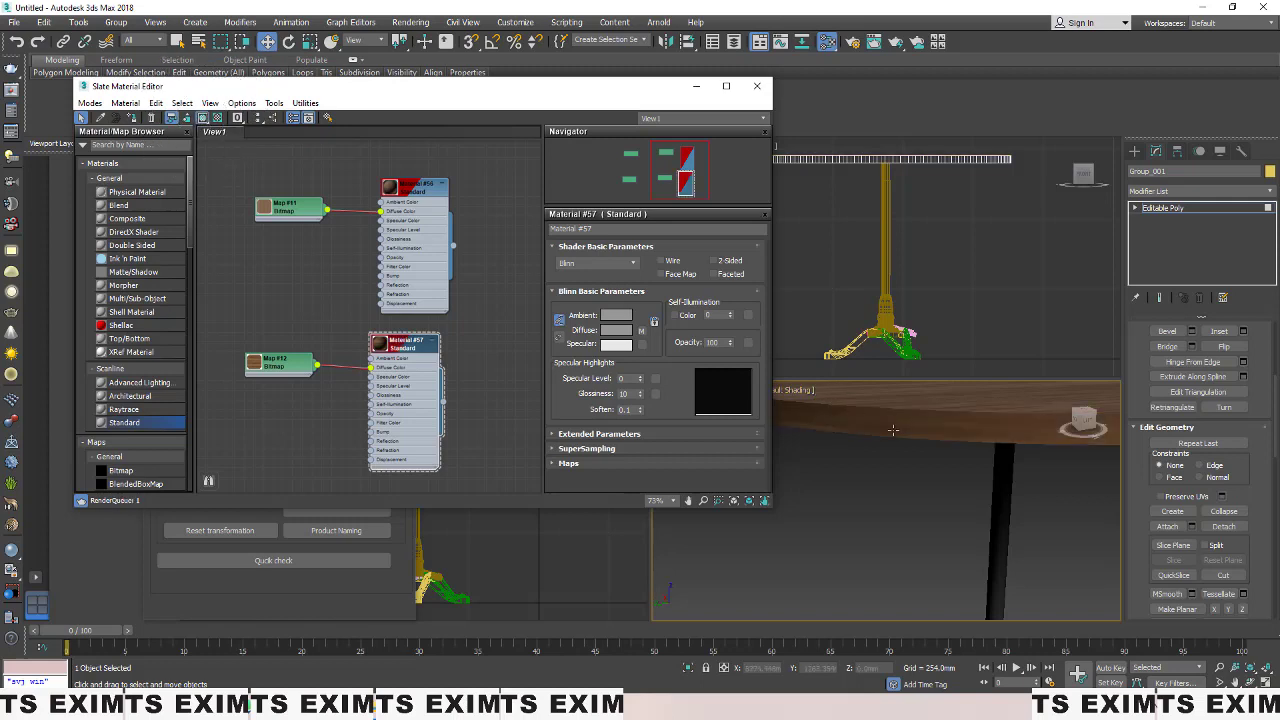
alt+middle_drag(891, 428, 856, 428)
scroll(936, 468, down, 5)
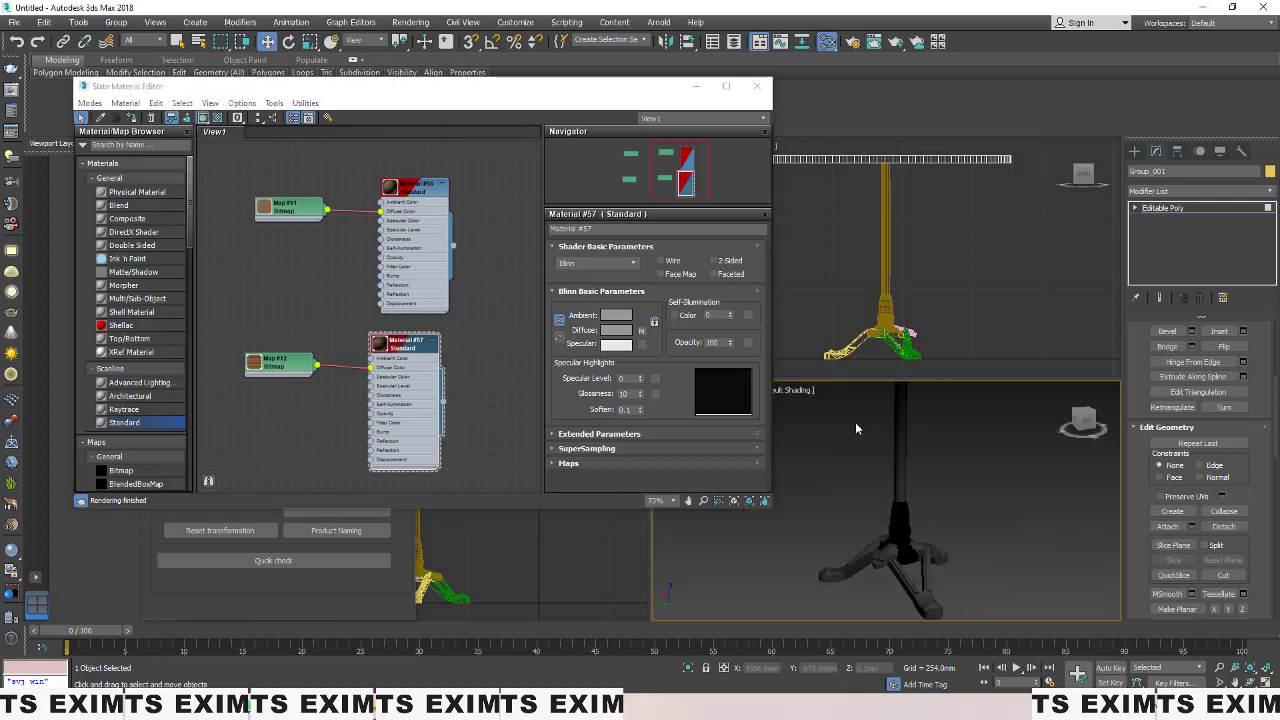
Step: Sample the table leg's material into the Slate view and arrange its nodes below the two wood materials
click(100, 118)
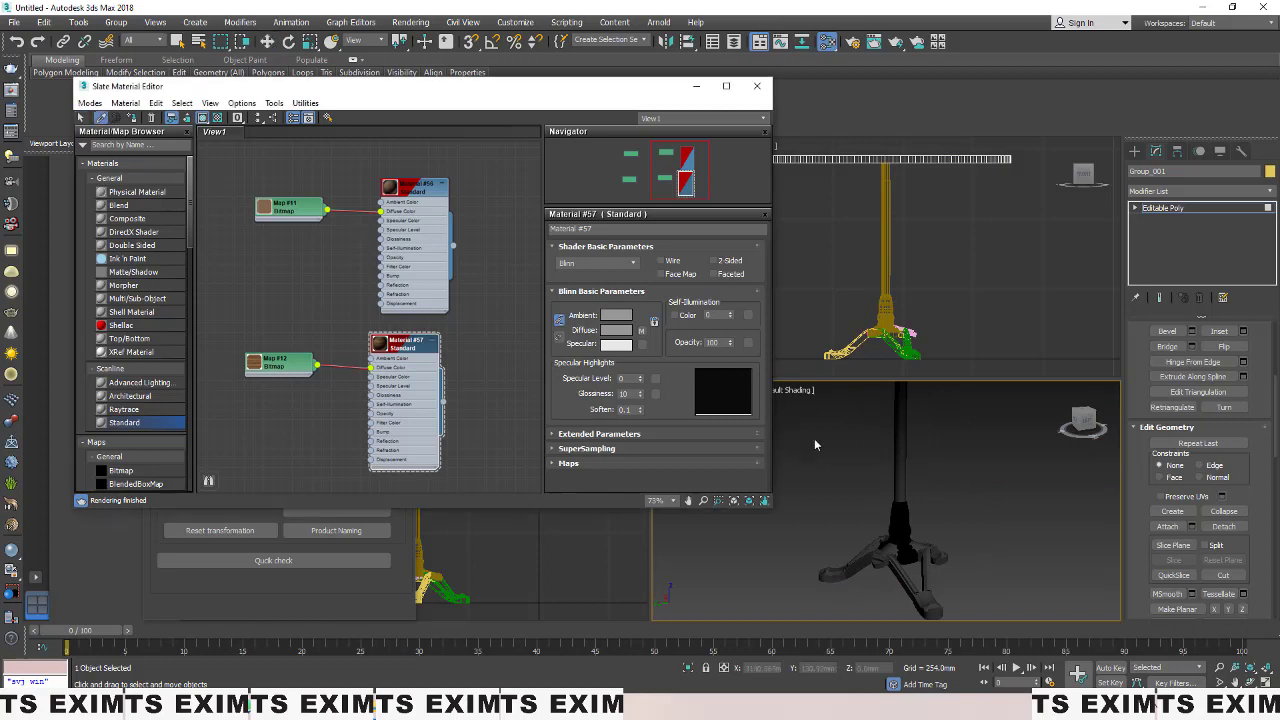
click(905, 440)
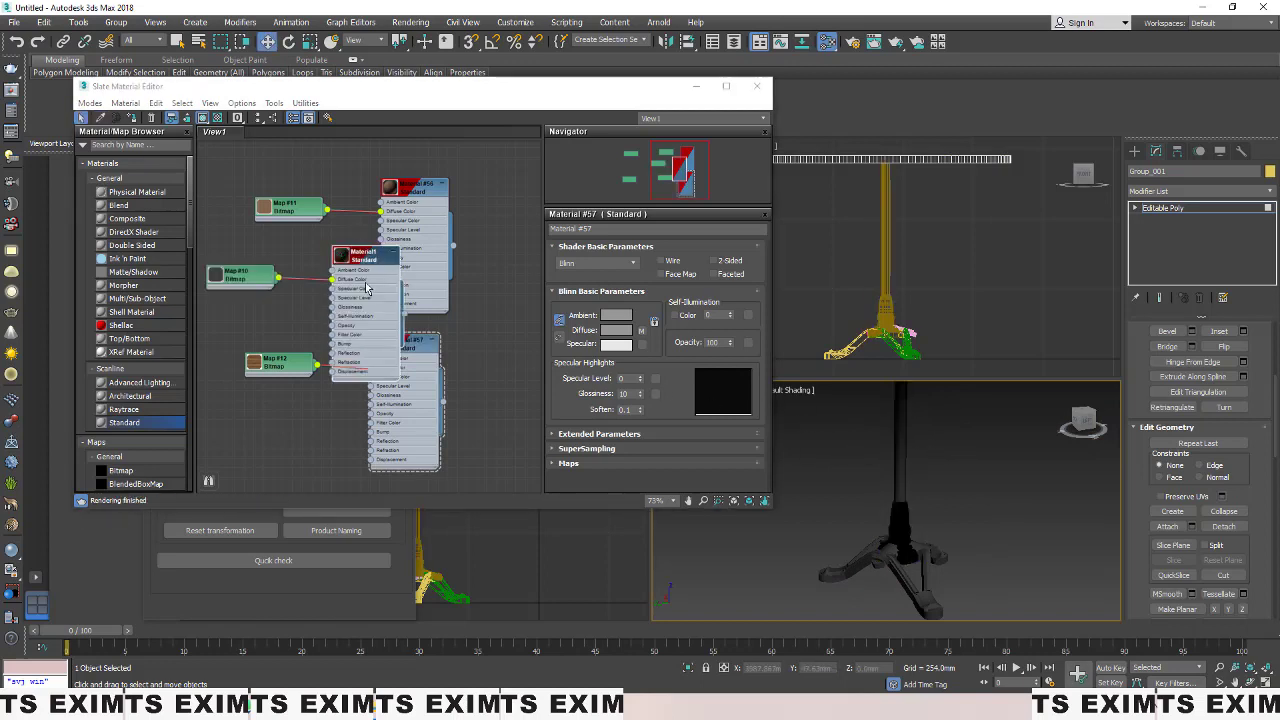
drag(362, 322, 323, 443)
middle_drag(323, 443, 316, 278)
drag(305, 281, 401, 359)
middle_drag(396, 318, 389, 336)
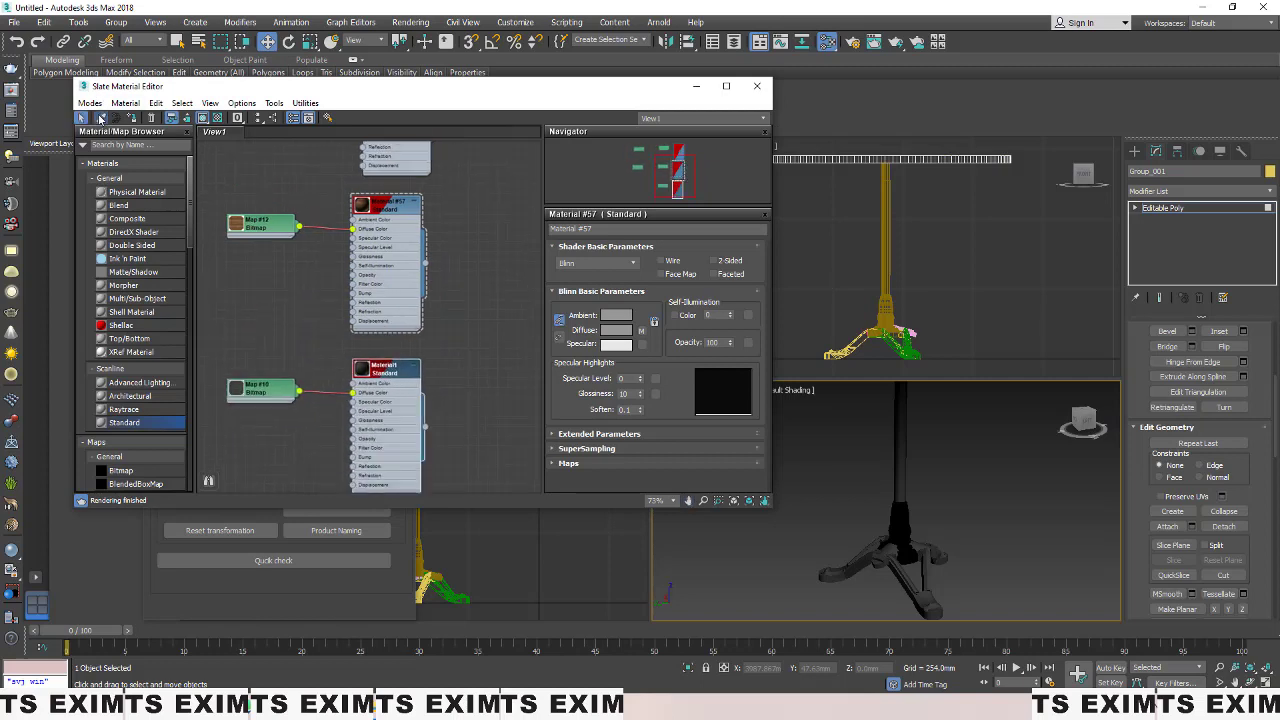
Step: Sample the material of the table's foot to check it, and close the Slate Material Editor
click(100, 118)
click(903, 577)
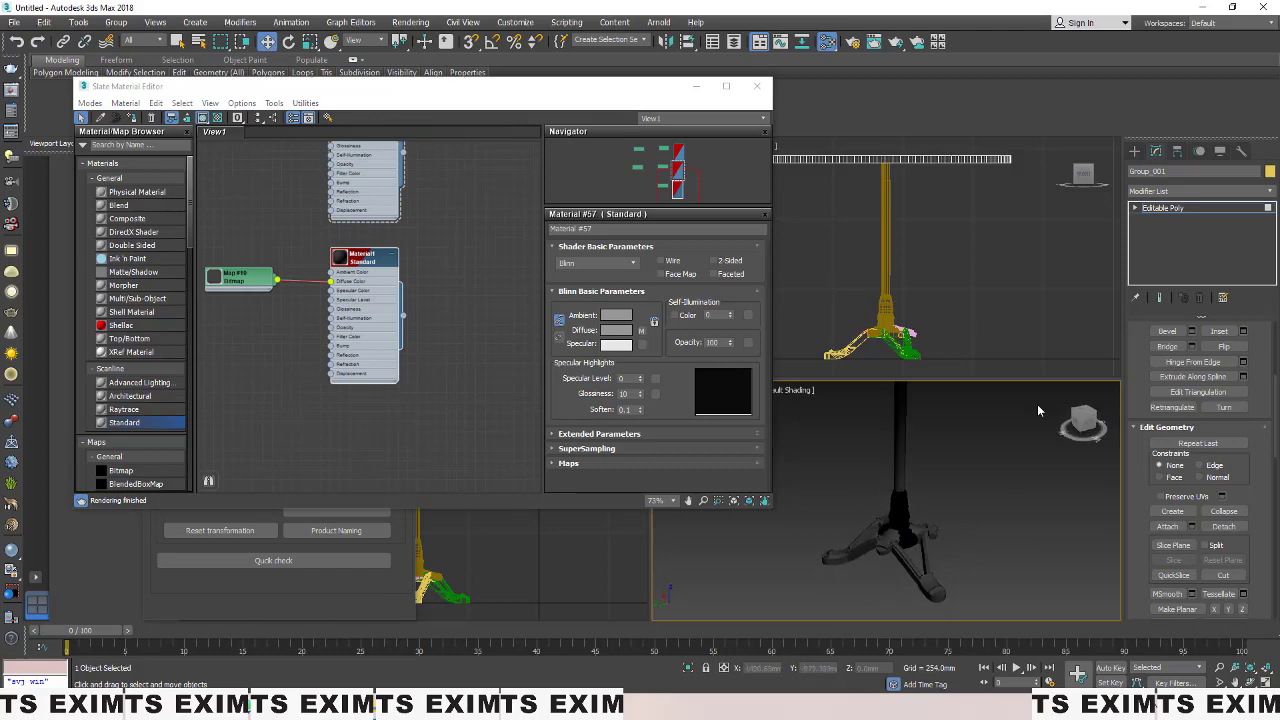
click(758, 89)
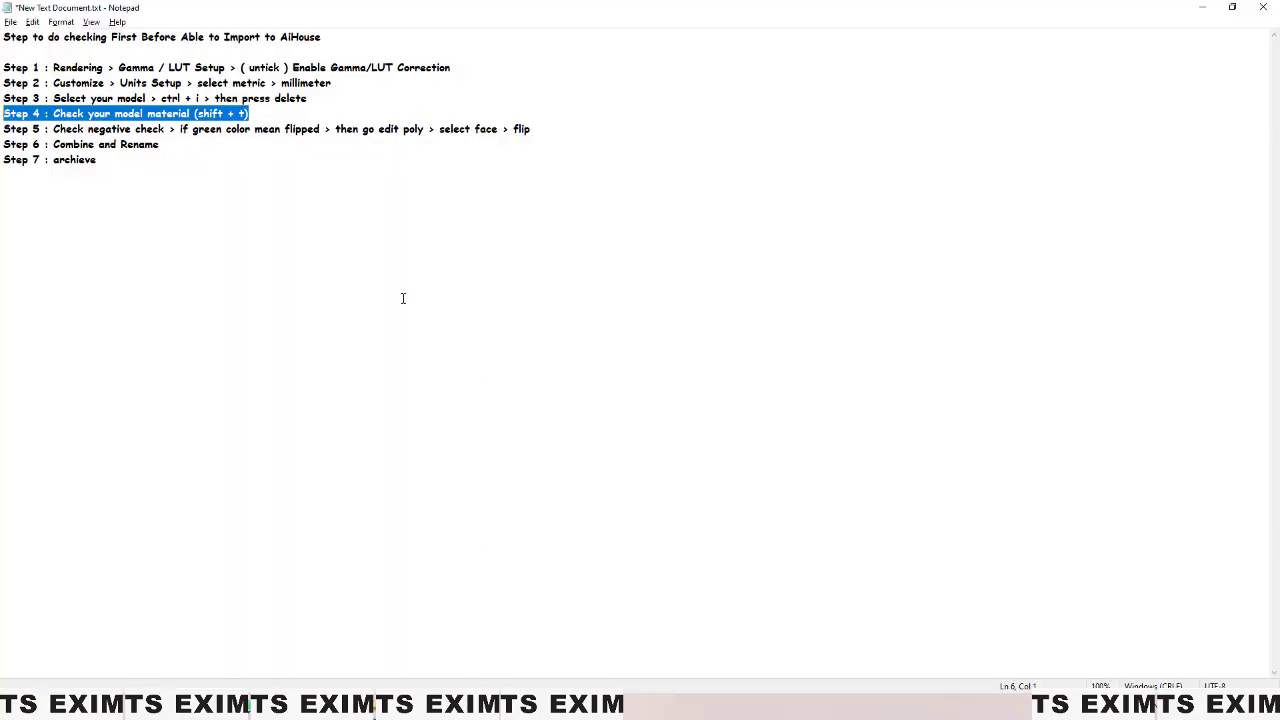
Step: Highlight Step 5 in the Notepad checklist, and run the Aihouse negative check on the table in 3ds Max
click(437, 176)
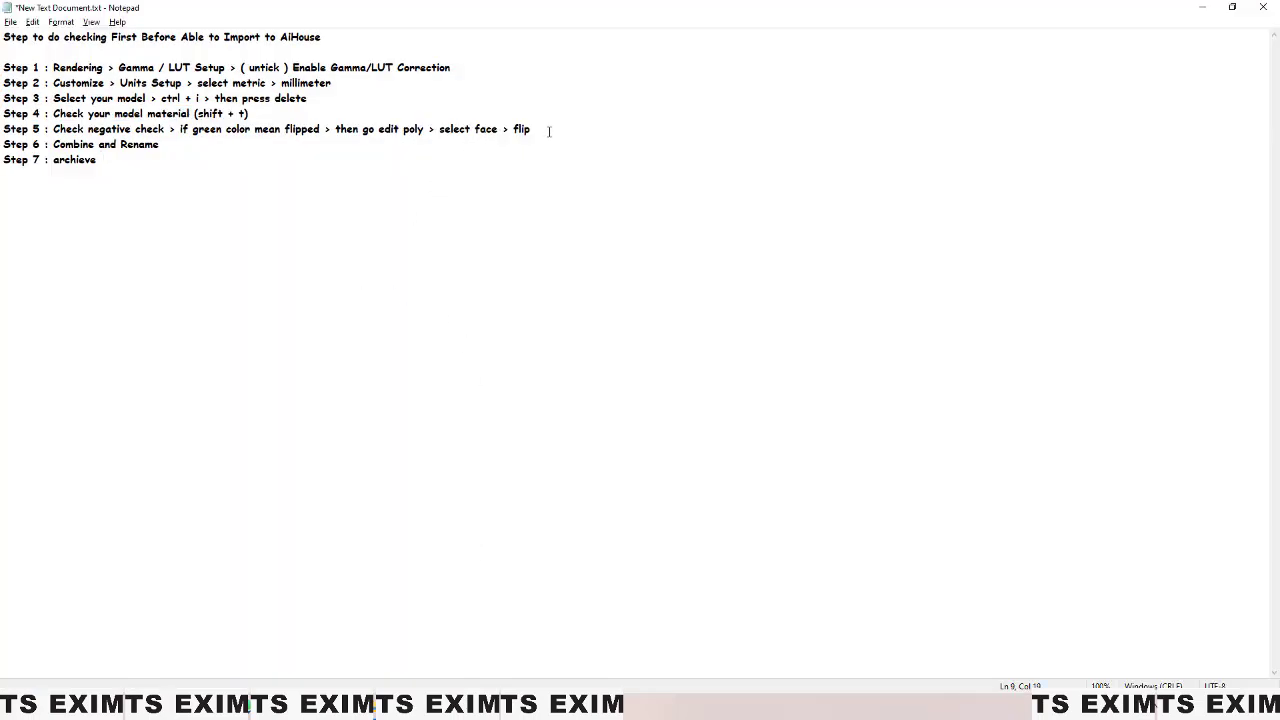
drag(3, 144, 3, 129)
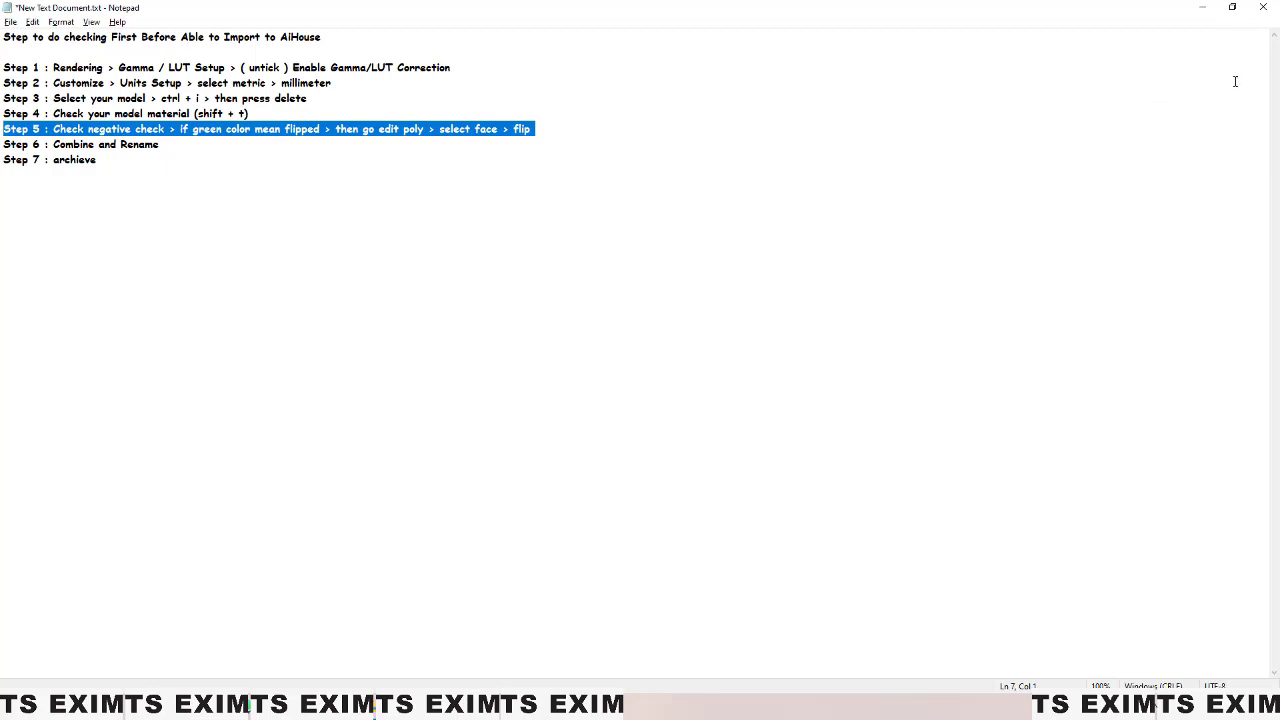
click(1202, 7)
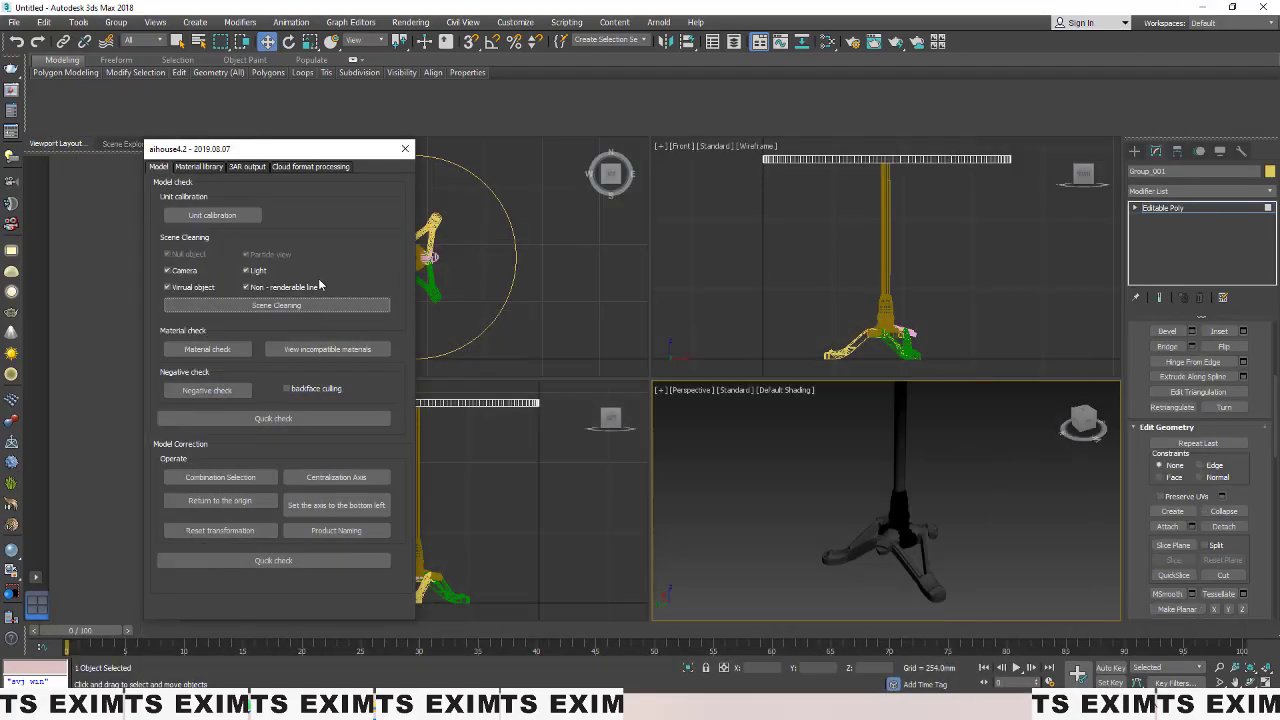
click(206, 392)
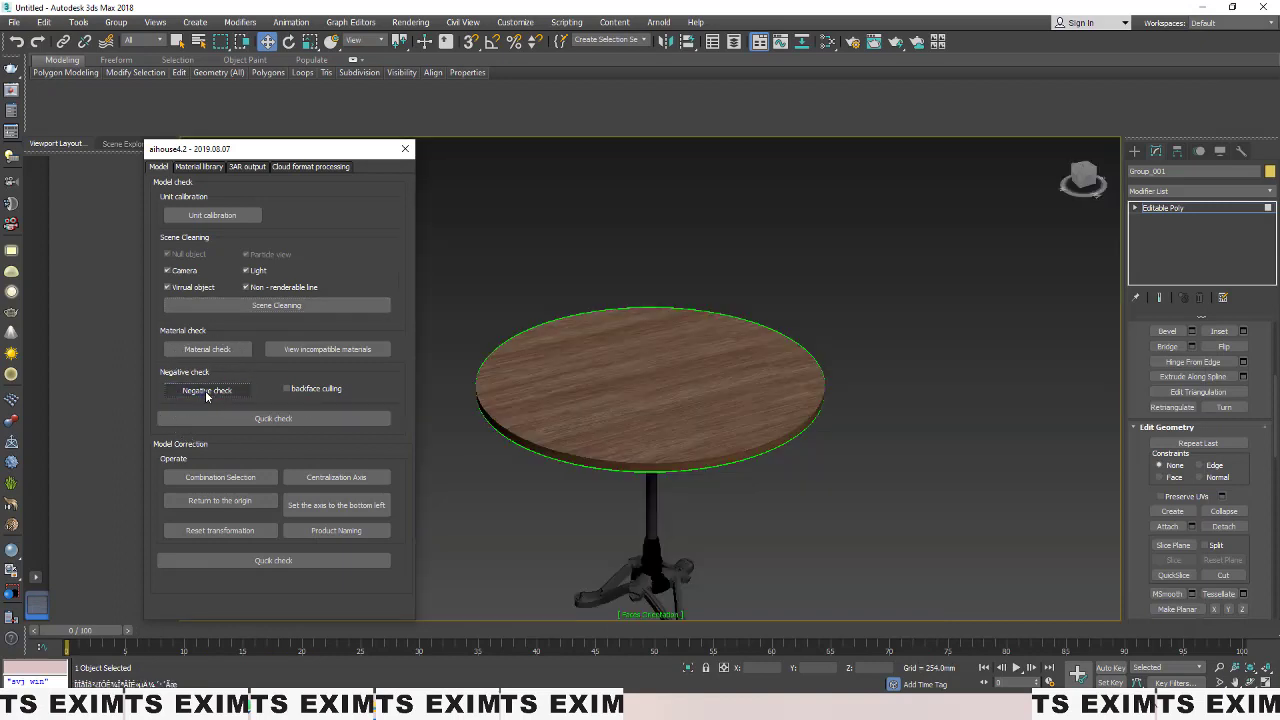
Step: Rerun the Aihouse negative check and examine the tabletop and leg from above and below for green, flipped faces
click(634, 372)
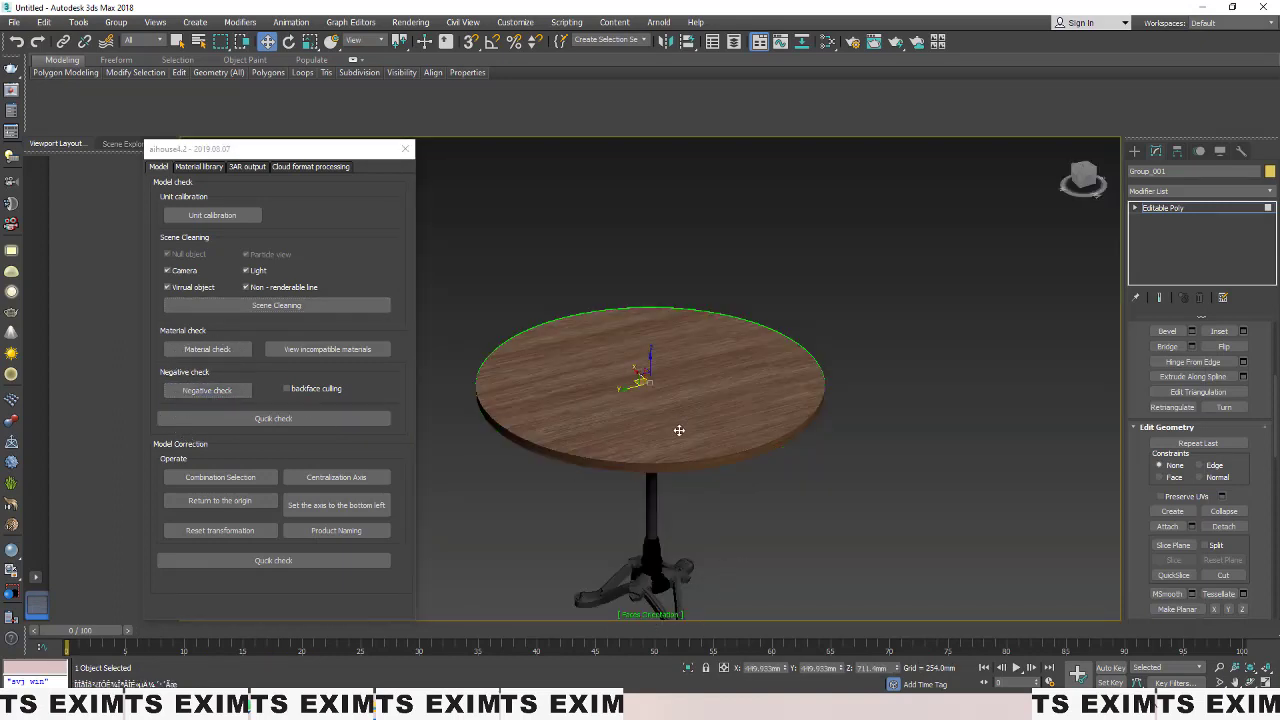
click(698, 497)
alt+middle_drag(698, 497, 680, 455)
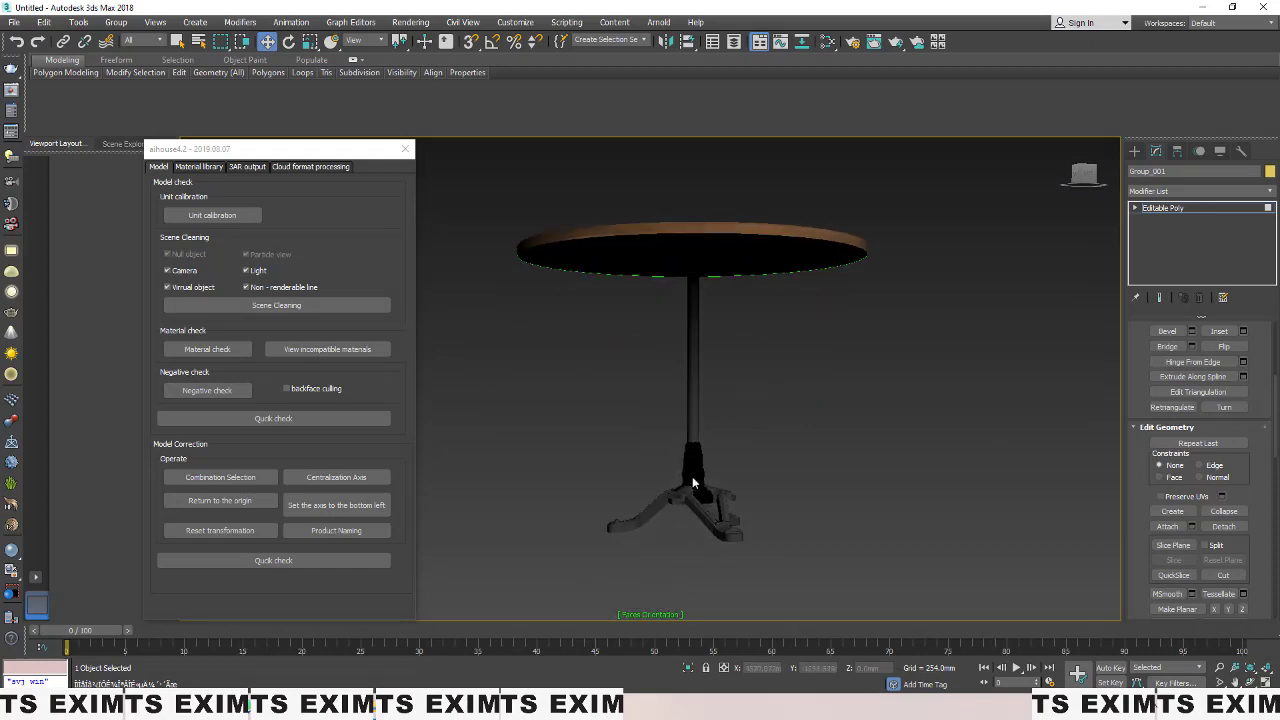
click(221, 395)
alt+middle_drag(757, 416, 718, 397)
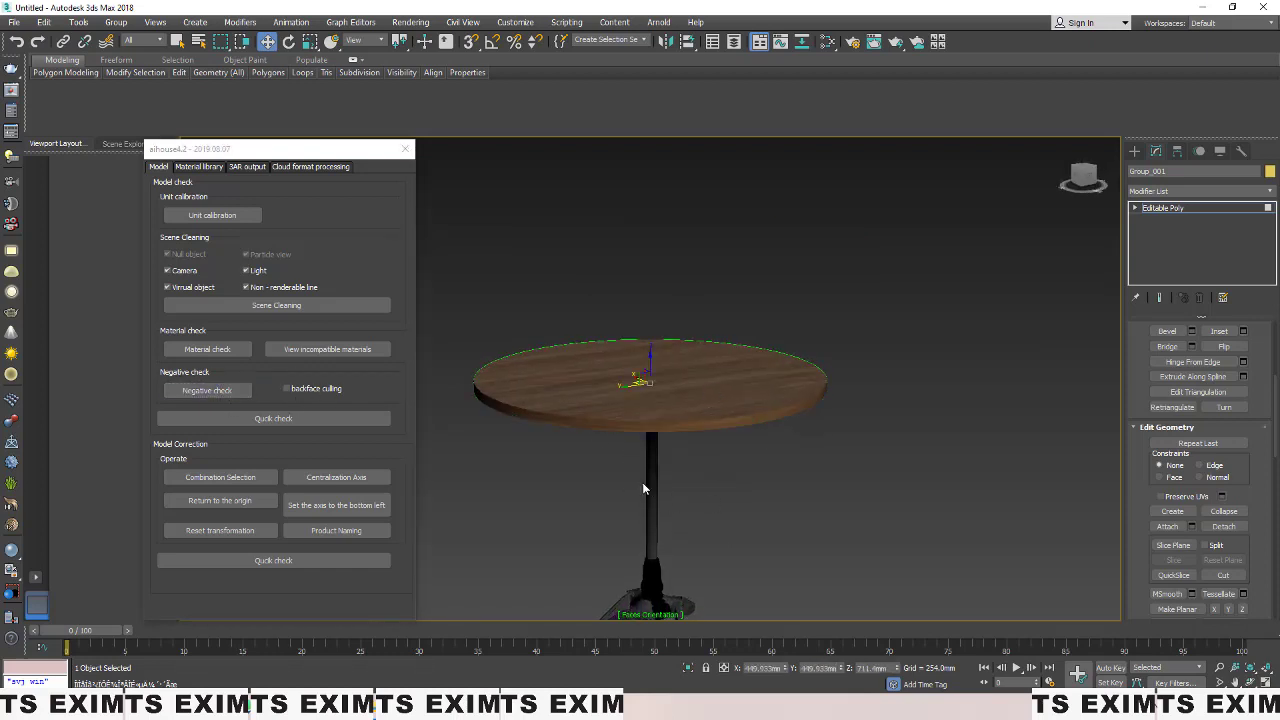
click(435, 252)
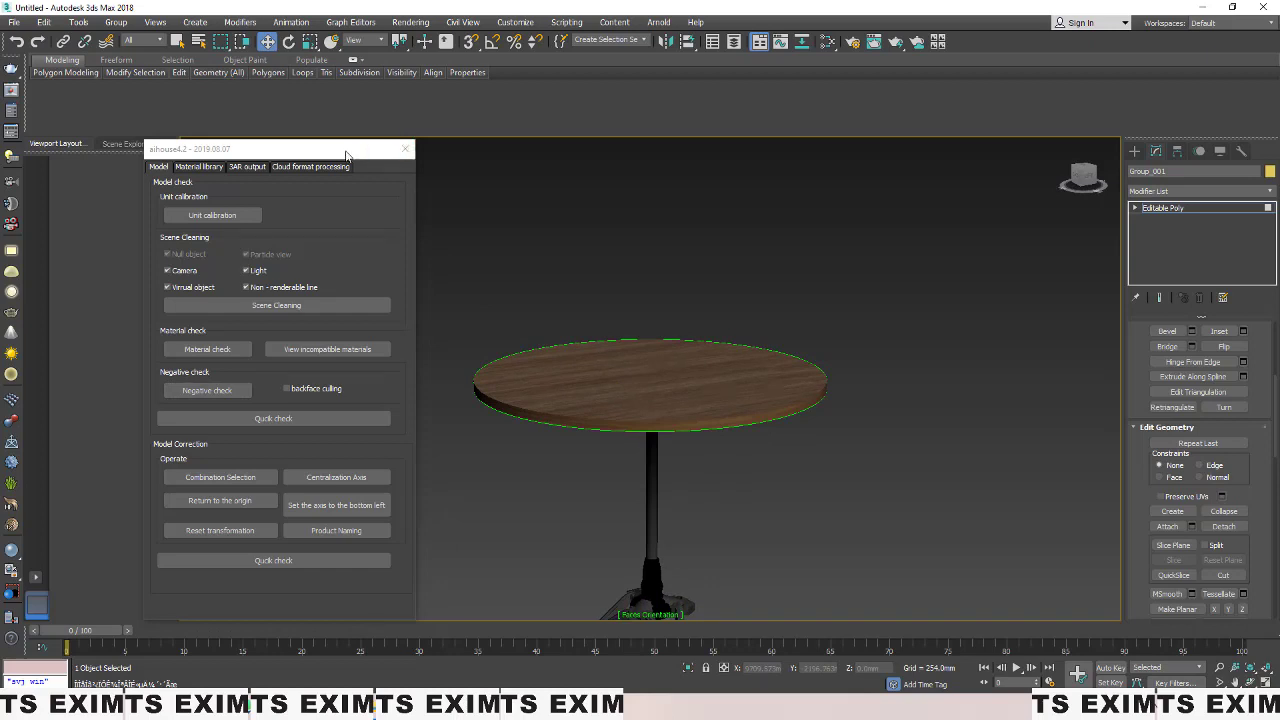
Step: Close the Aihouse tools window and turn off the viewport's xView Face Orientation display
drag(346, 152, 360, 170)
click(419, 166)
click(189, 146)
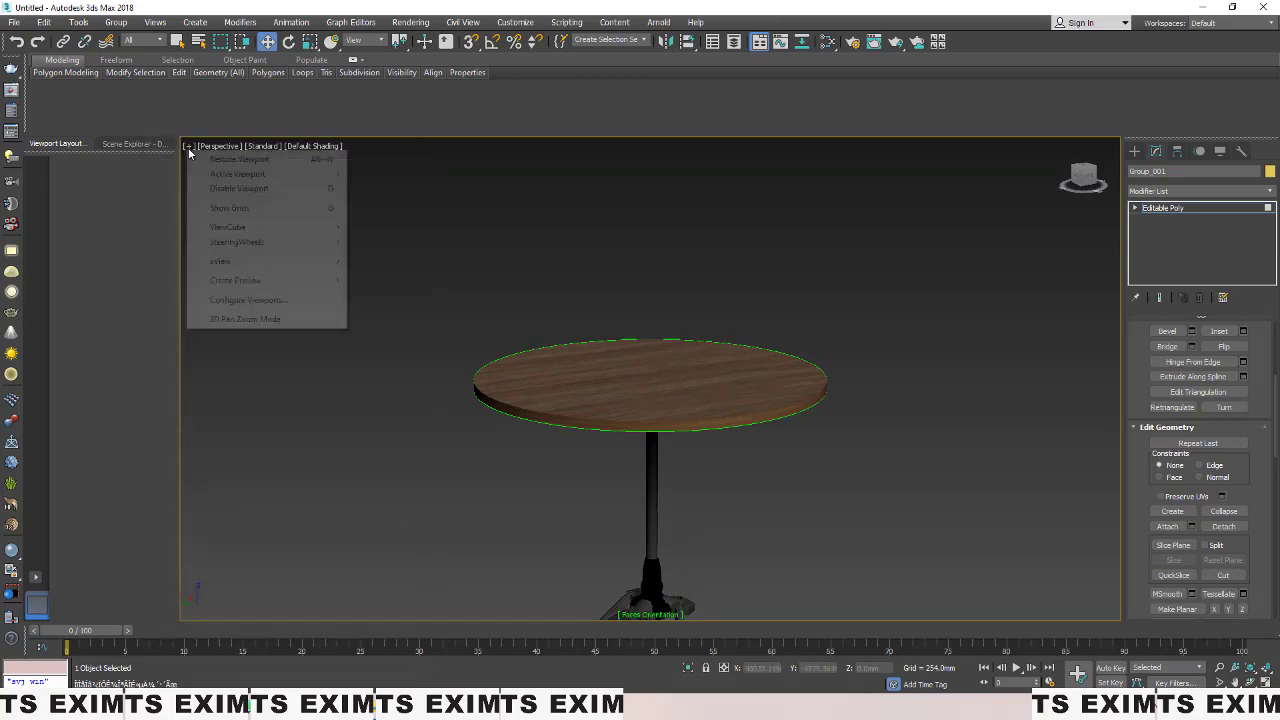
mouse_move(256, 263)
click(374, 277)
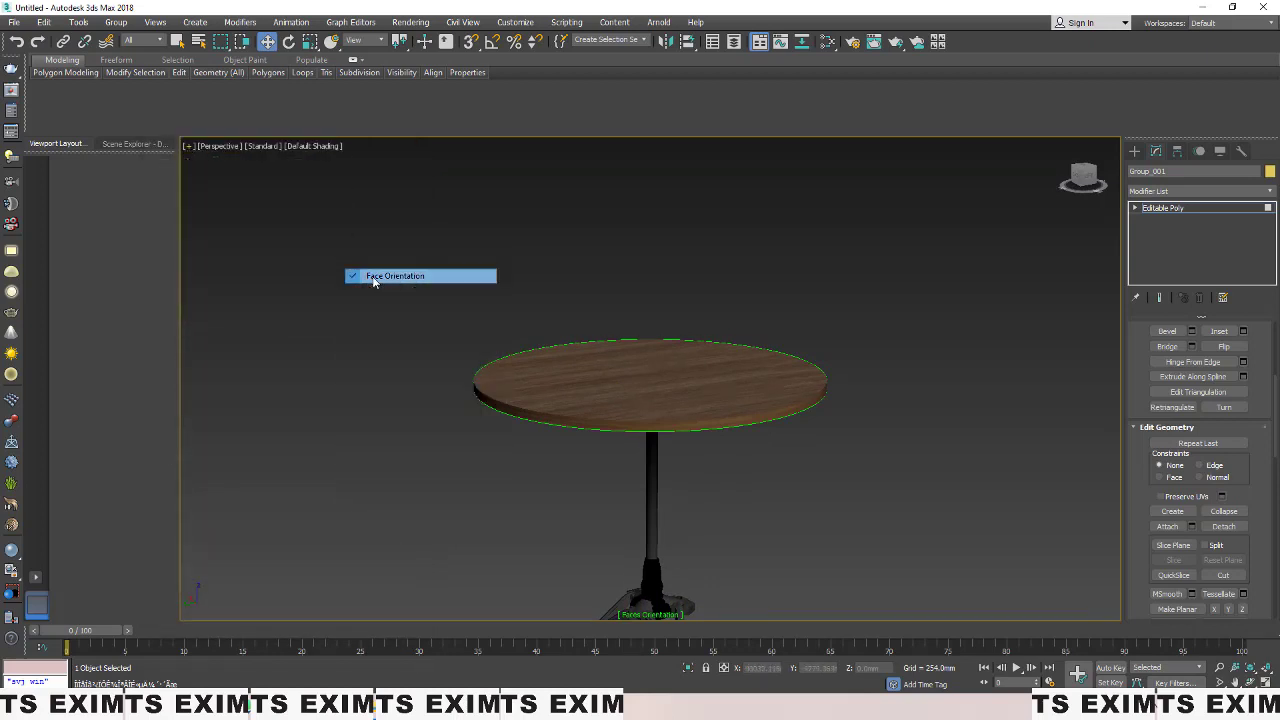
Step: Enable Show Statistics in the viewport and turn the xView Face Orientation display back on
click(190, 146)
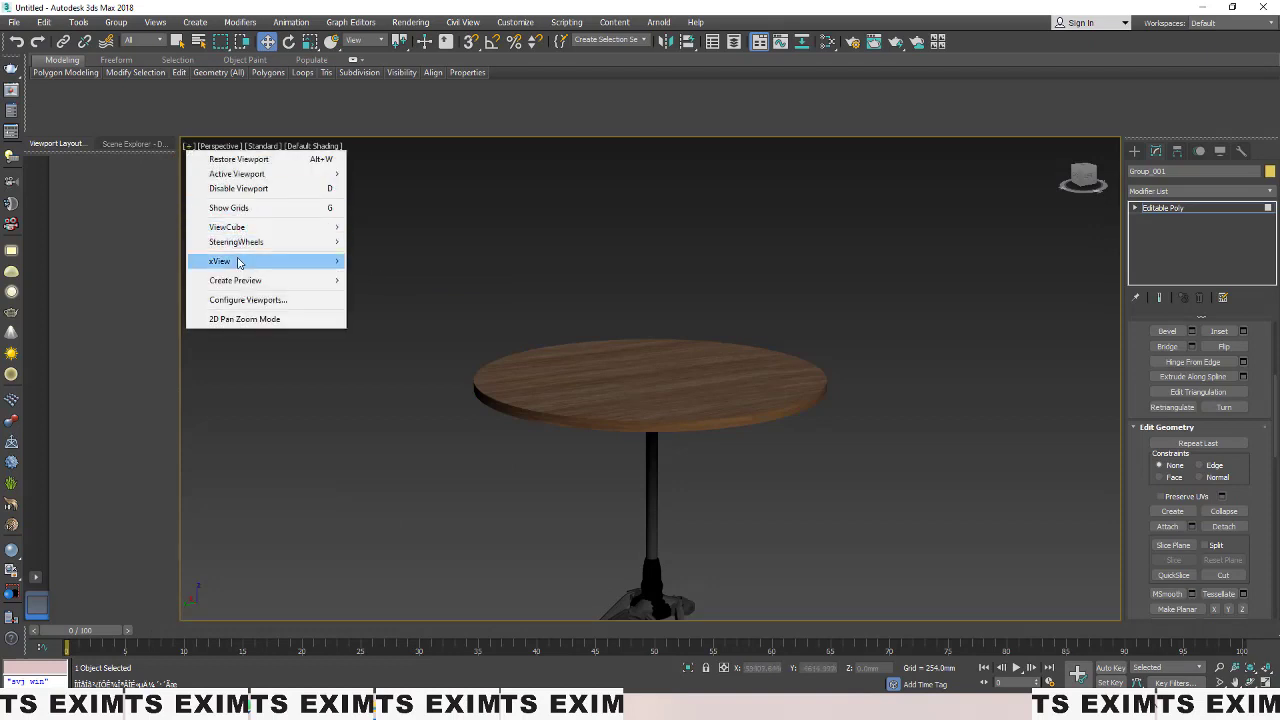
mouse_move(243, 261)
click(372, 260)
click(189, 146)
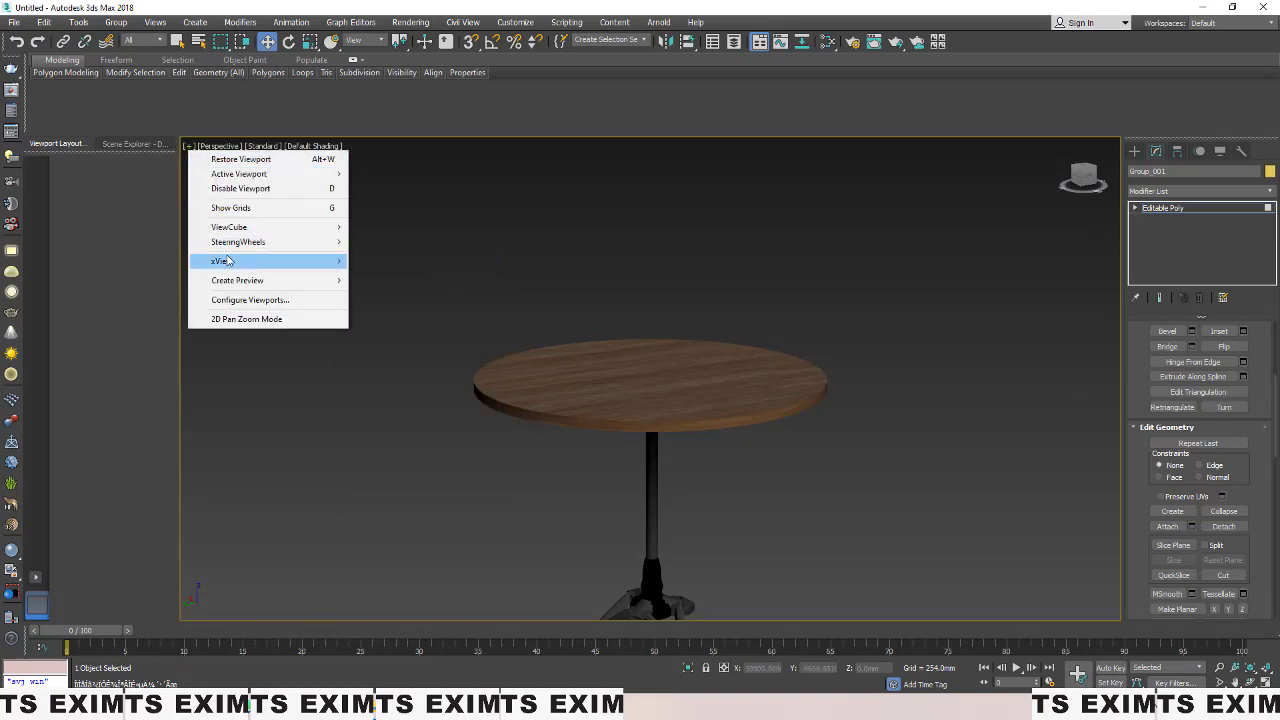
click(380, 276)
Step: Leave Polygon editing on the tabletop and deselect the object
click(577, 415)
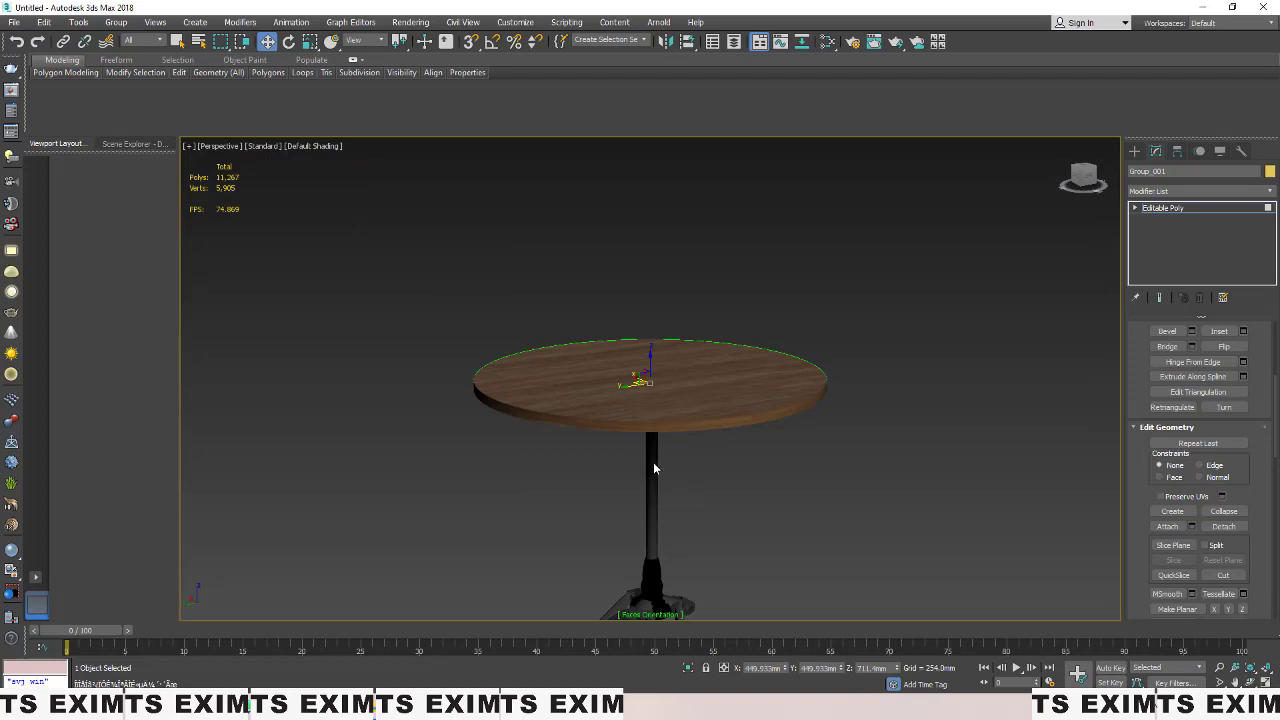
click(686, 472)
key(4)
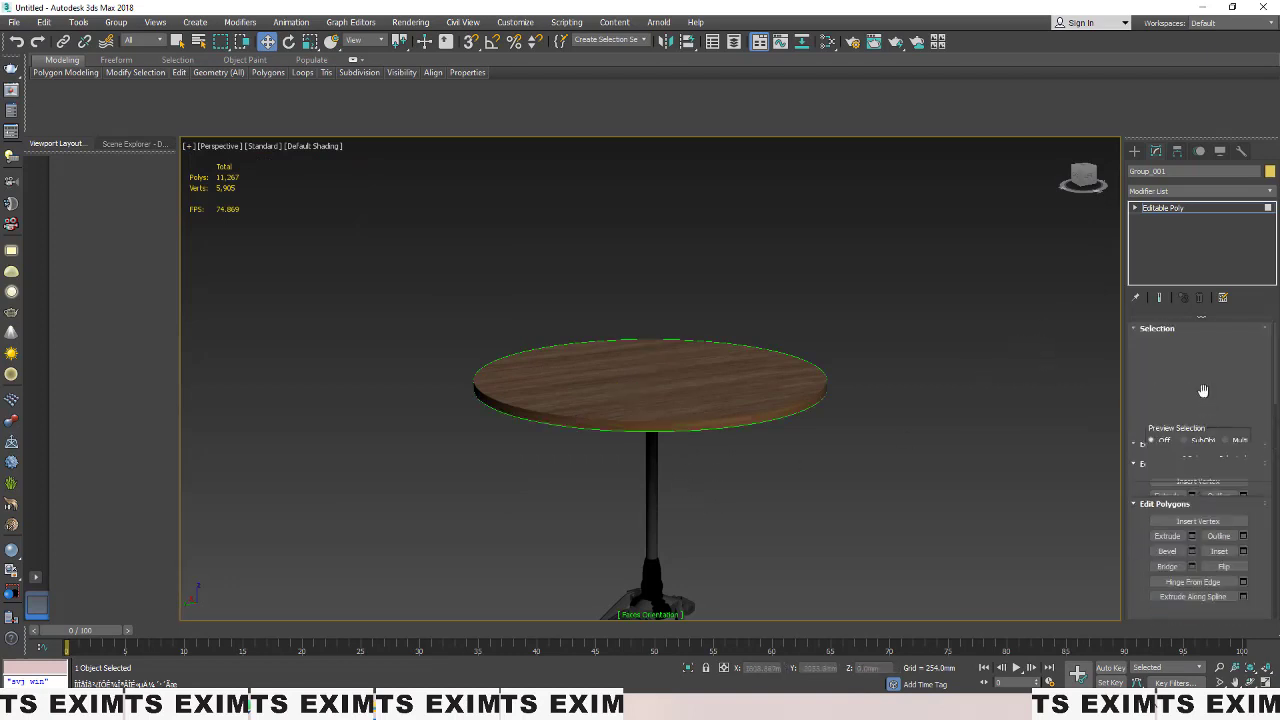
key(4)
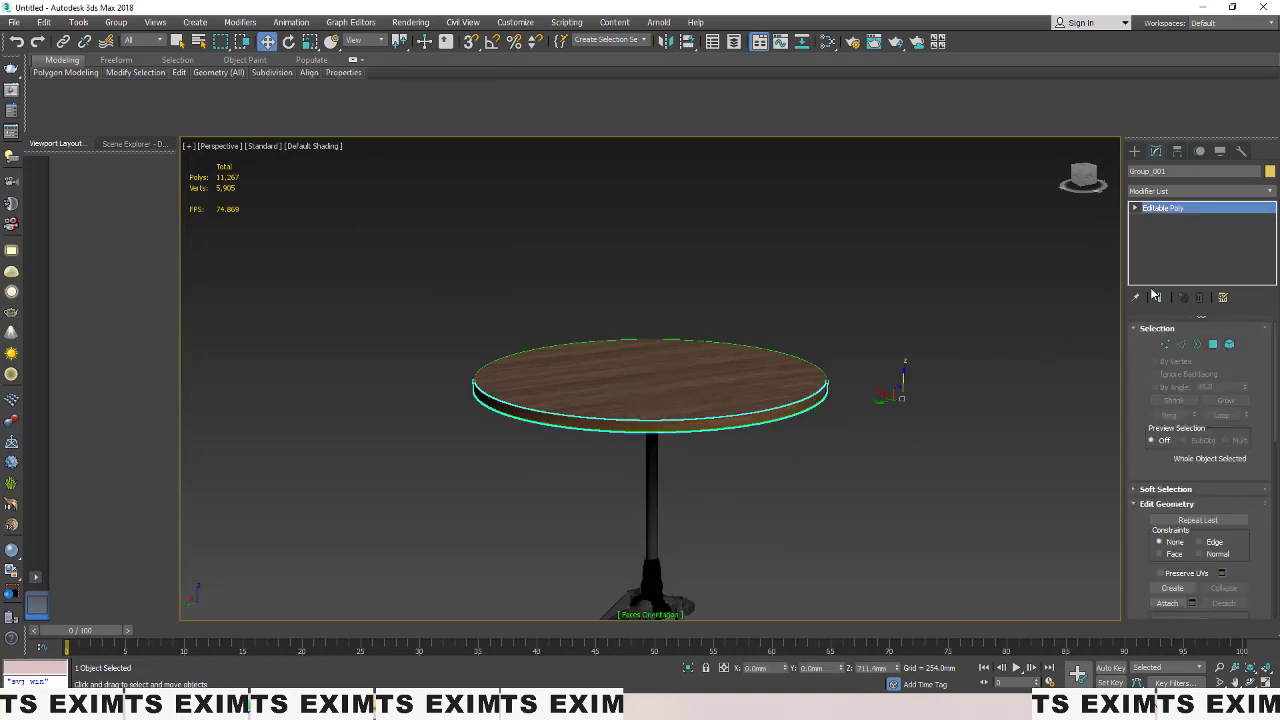
click(1077, 376)
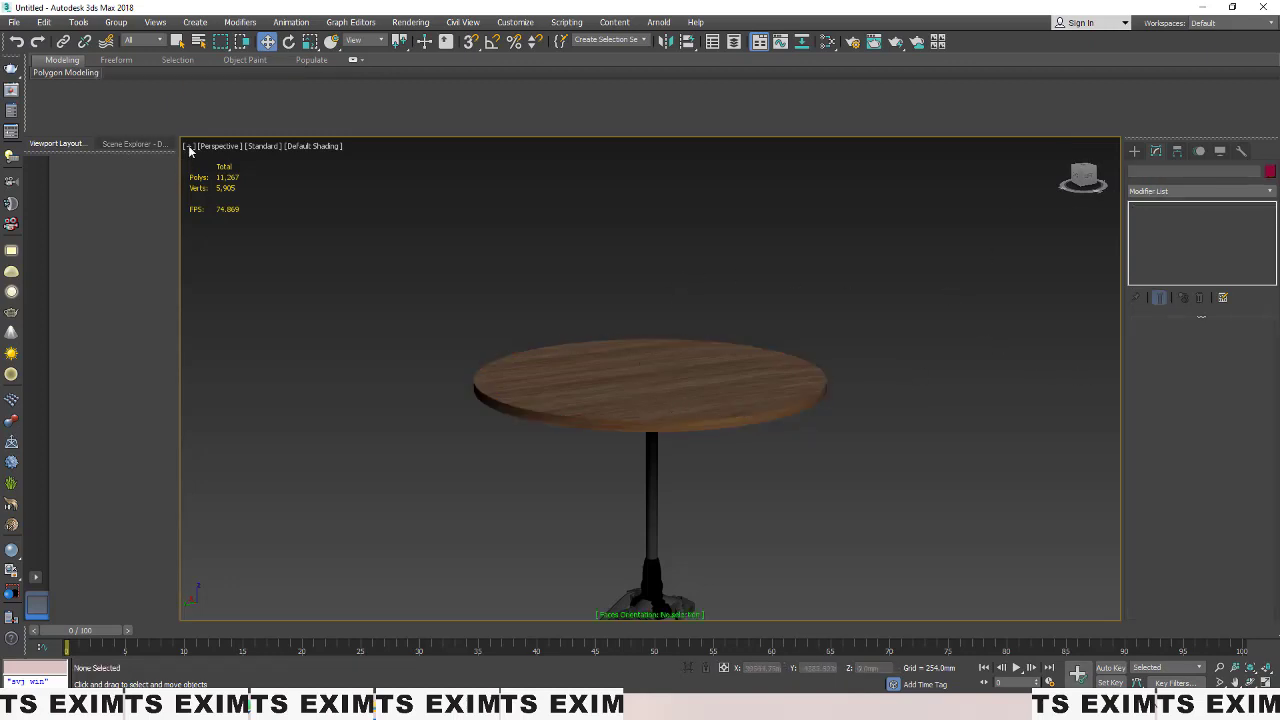
Step: Select the tabletop, the central leg and one foot in turn to check each part for flipped faces
click(609, 376)
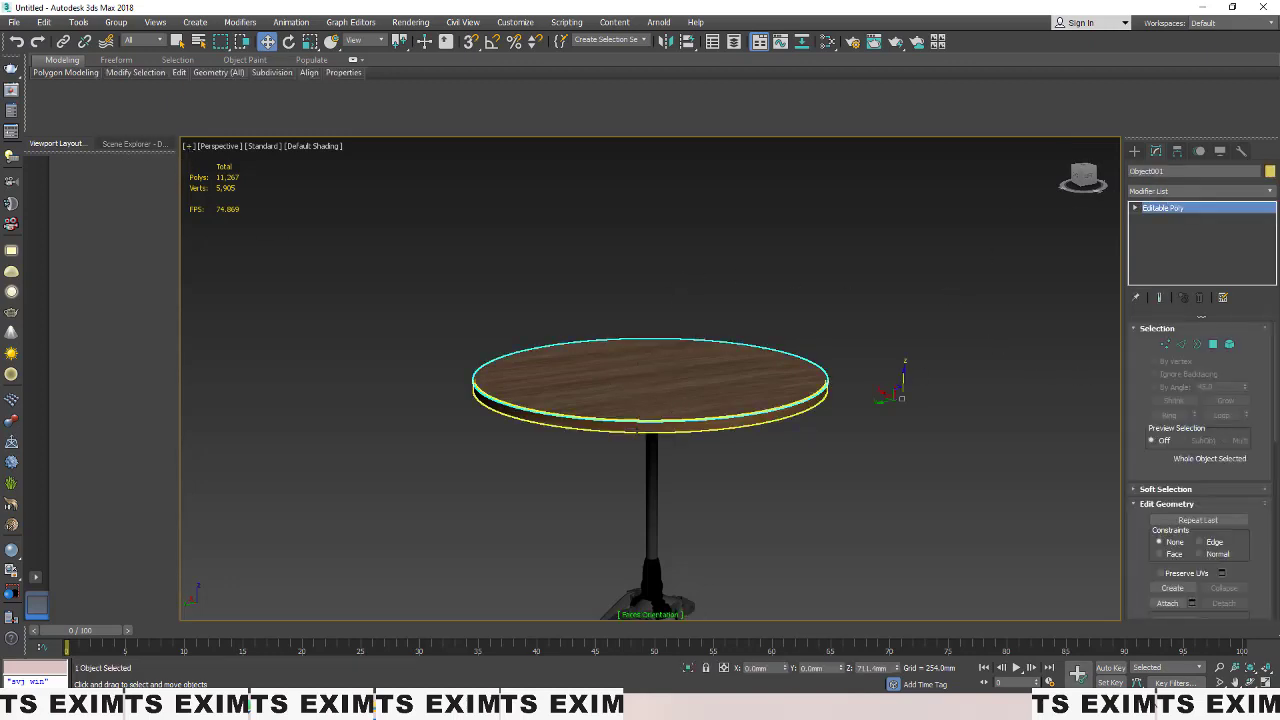
click(654, 464)
middle_drag(676, 490, 702, 338)
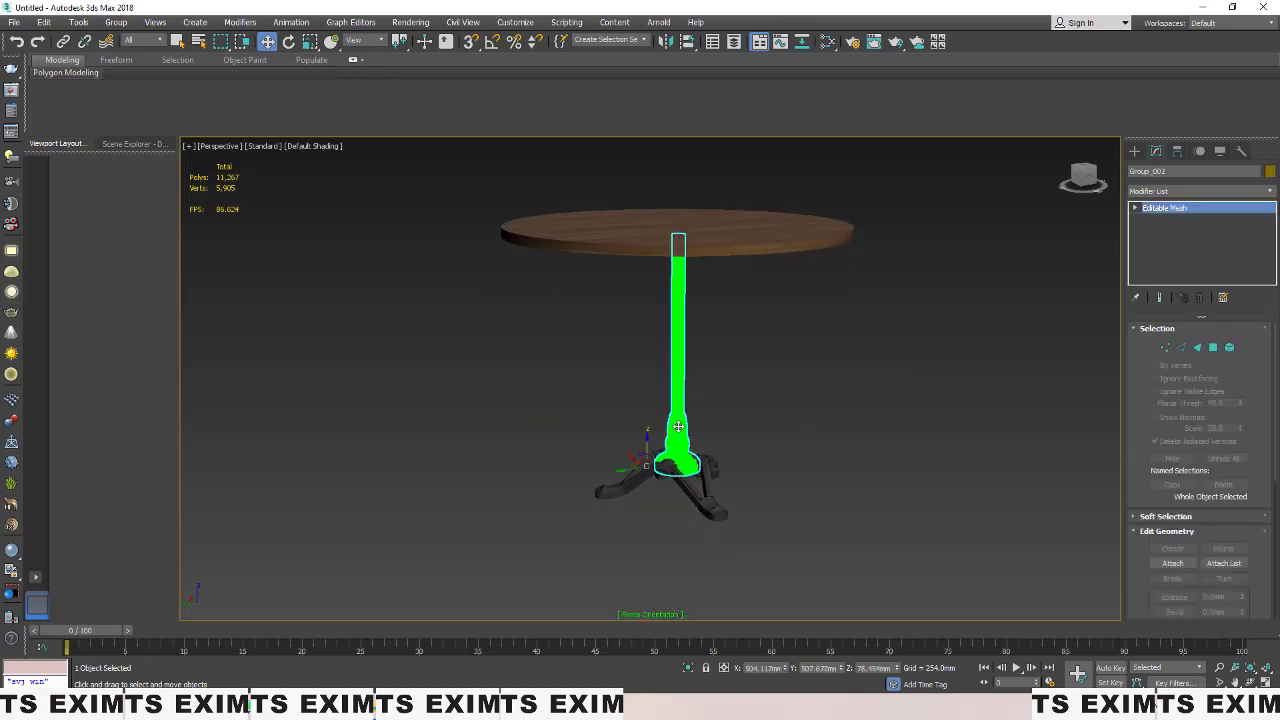
click(690, 488)
click(683, 412)
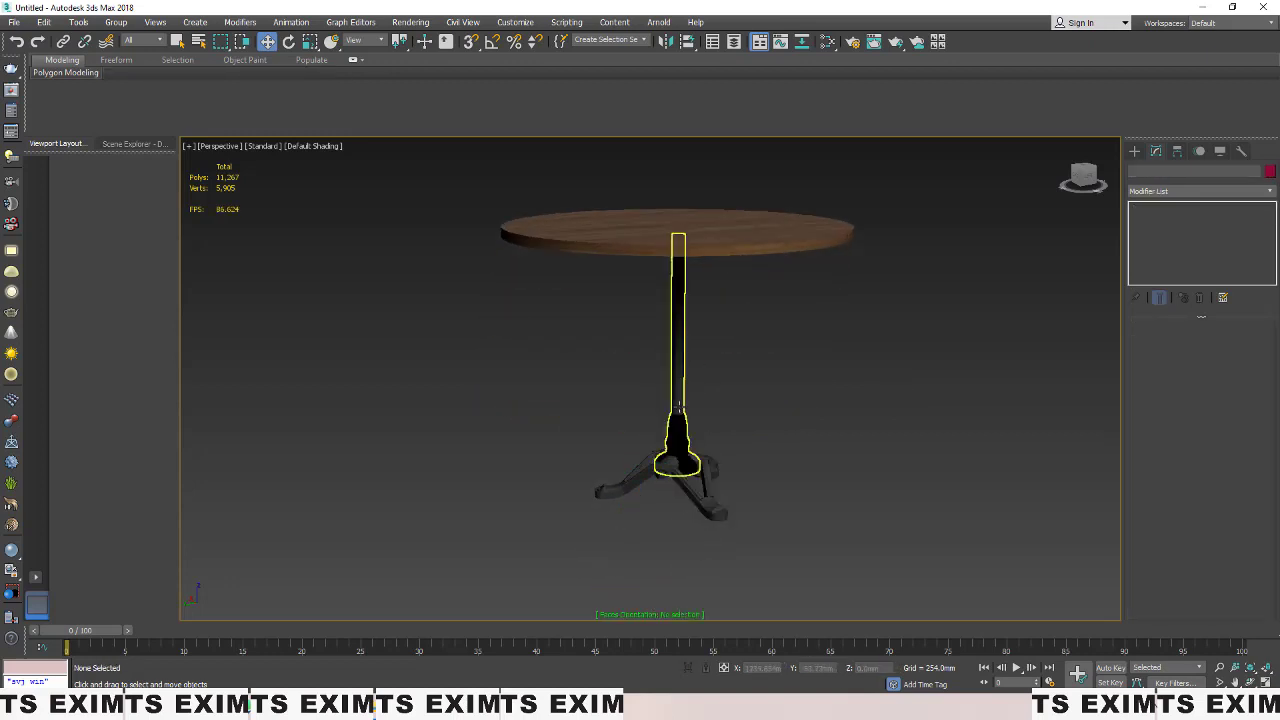
click(725, 467)
click(726, 512)
alt+middle_drag(728, 523, 765, 515)
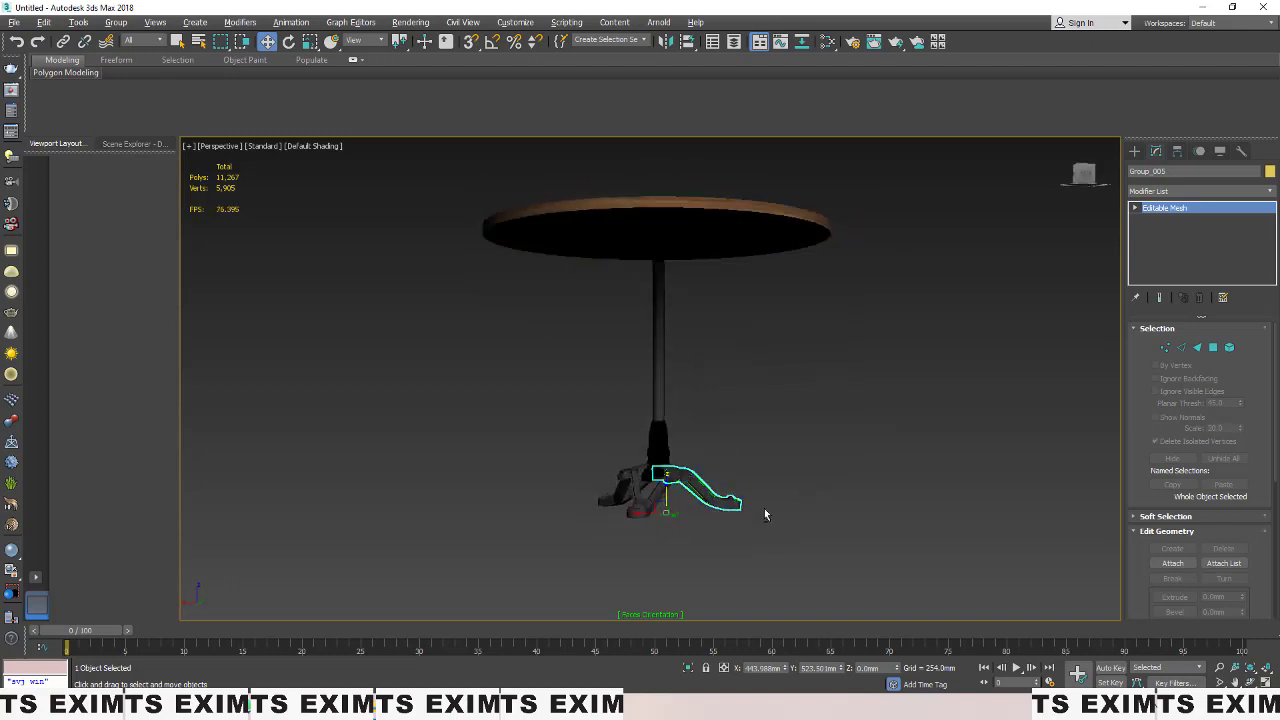
Step: Select the table's central leg and convert it from Editable Mesh to Editable Poly
click(694, 420)
alt+middle_drag(694, 420, 635, 397)
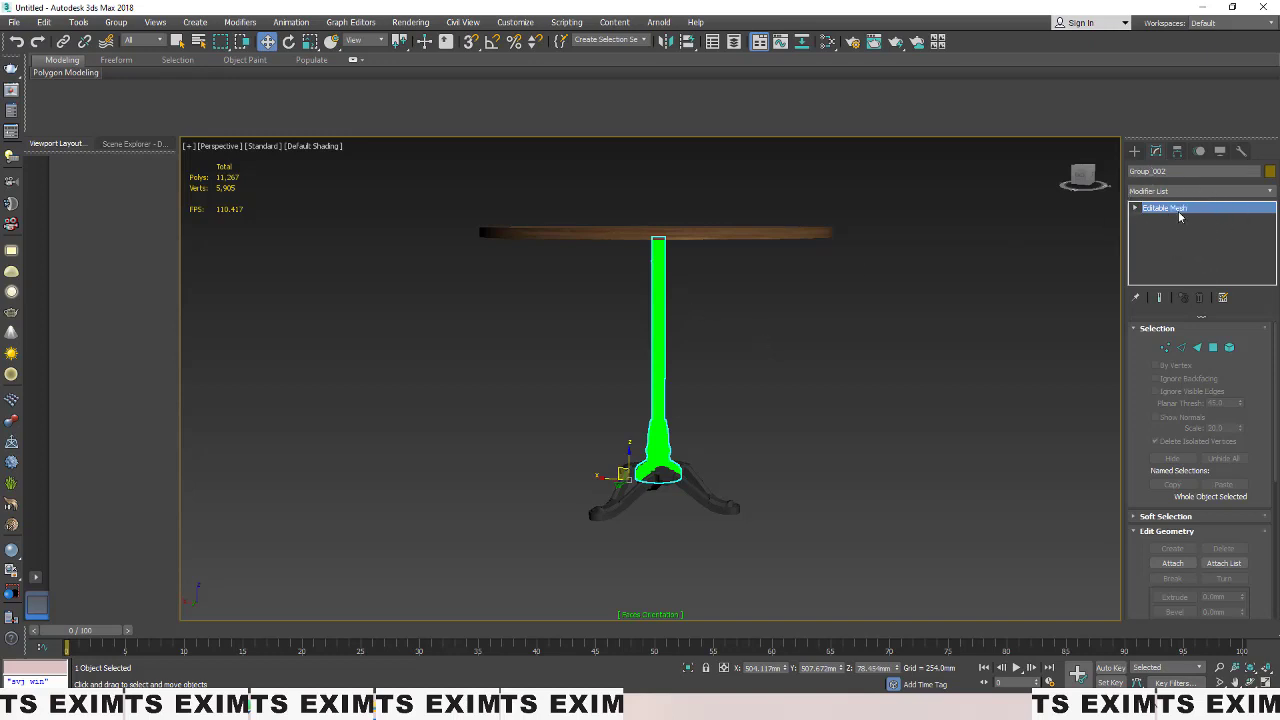
scroll(1157, 427, down, 5)
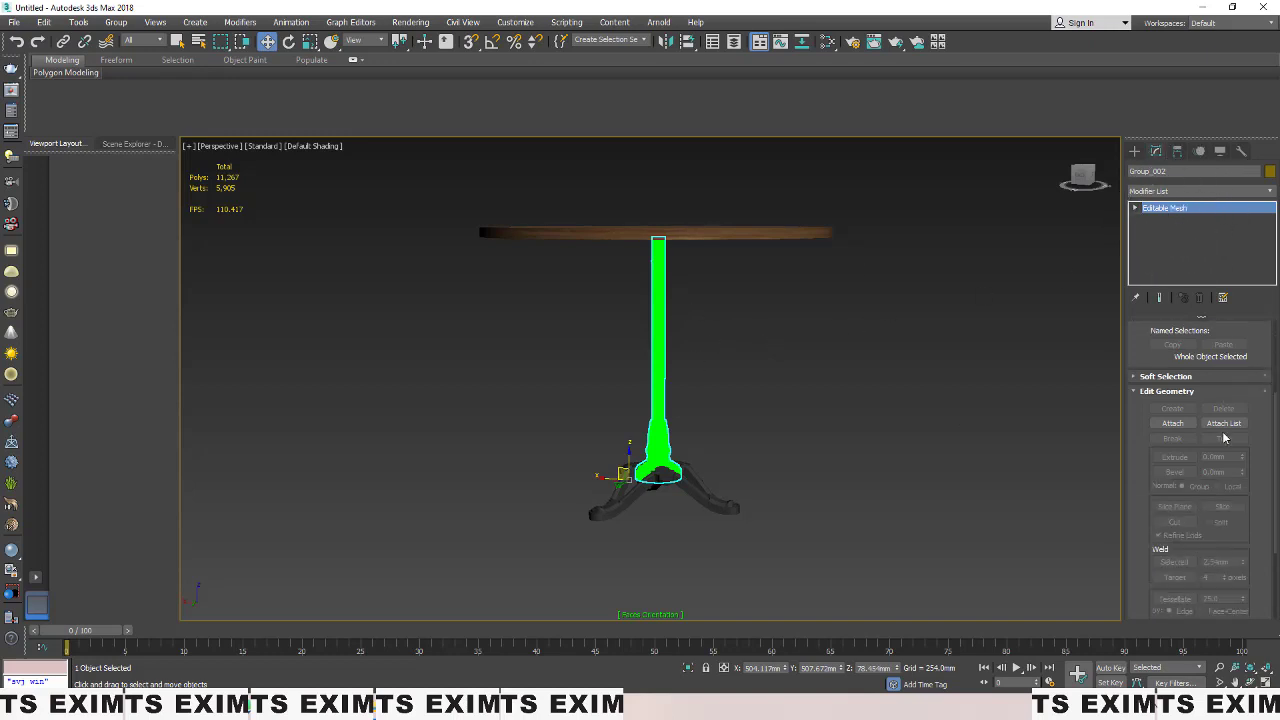
scroll(1198, 430, down, 3)
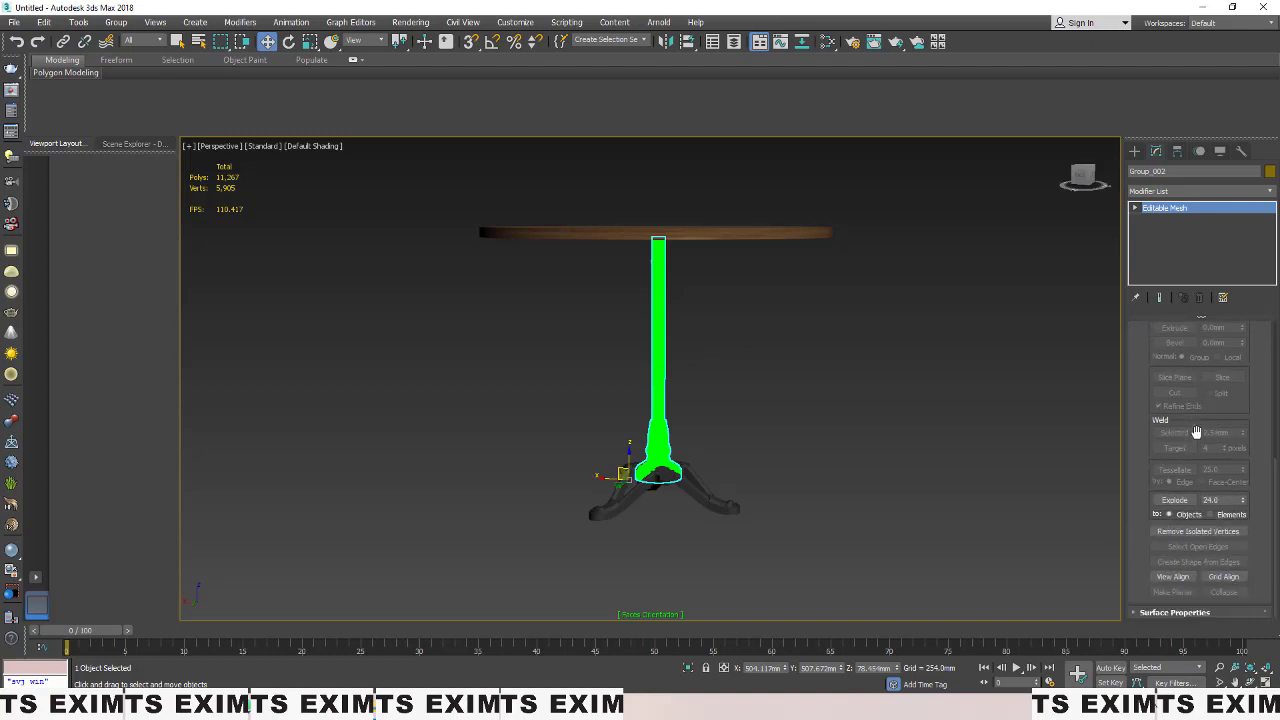
scroll(1198, 430, up, 8)
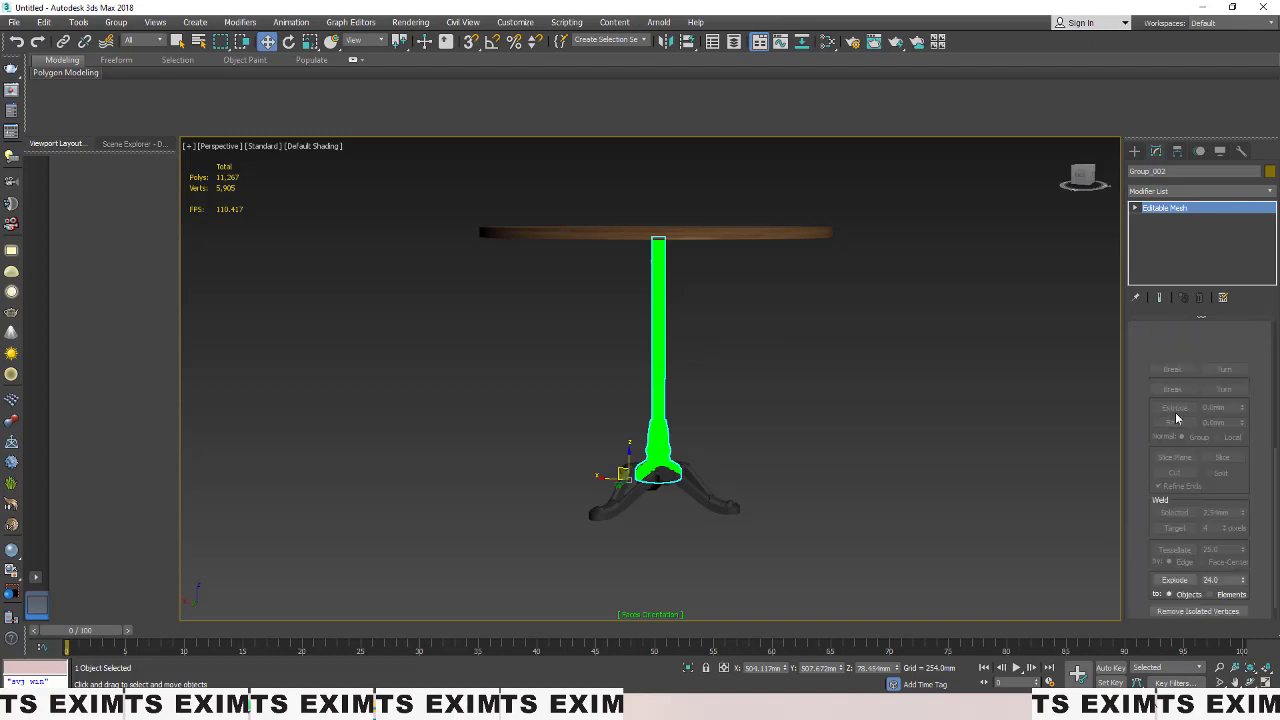
right_click(655, 333)
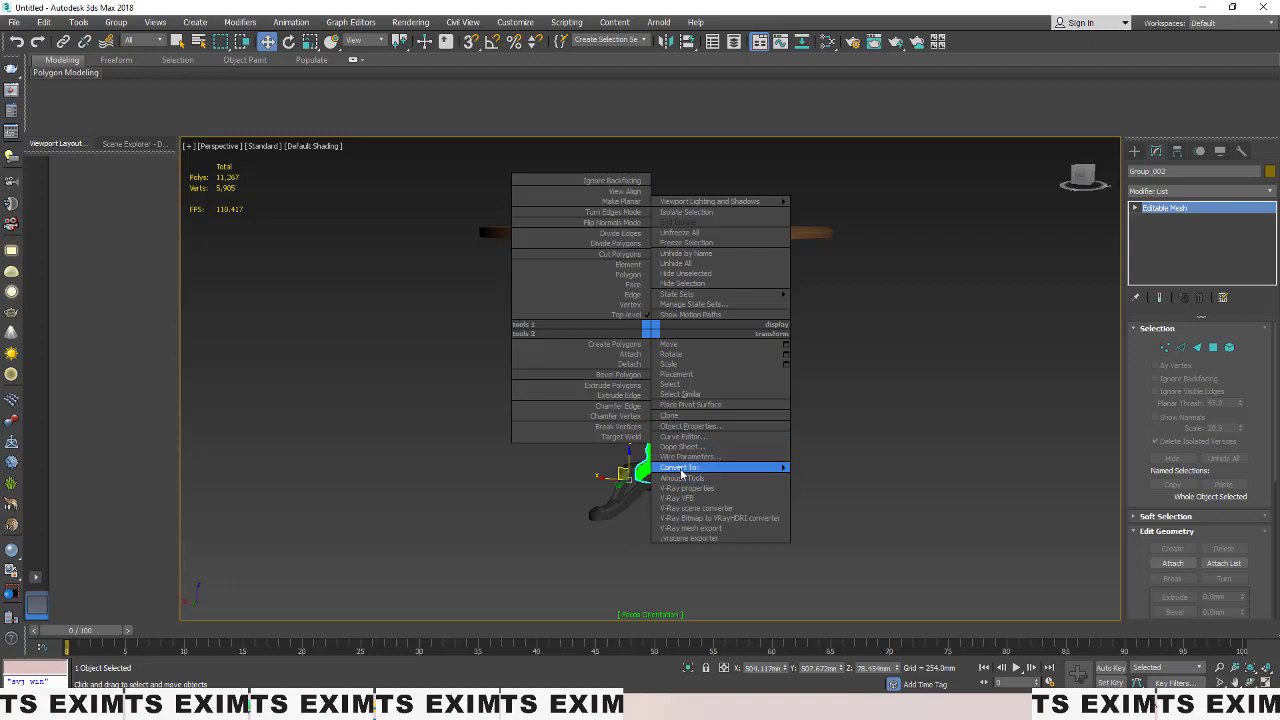
mouse_move(680, 467)
click(836, 477)
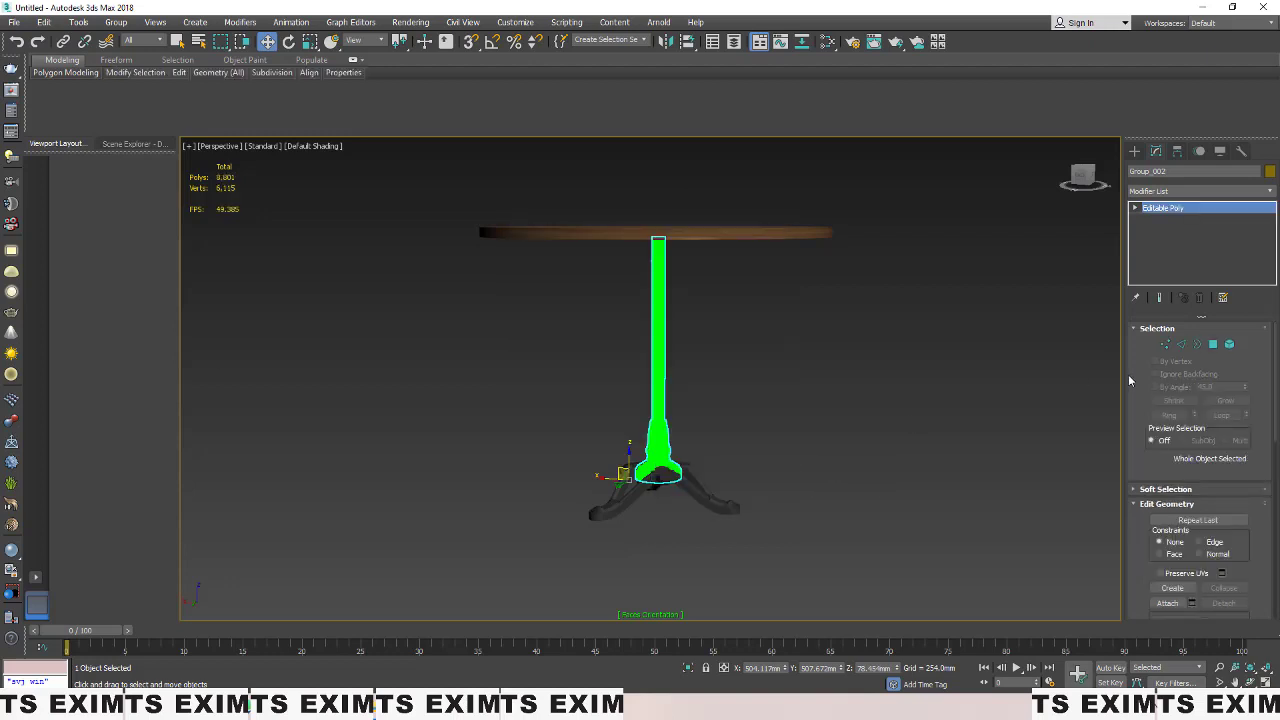
Step: Select all polygons of the central leg and flip them
click(1218, 345)
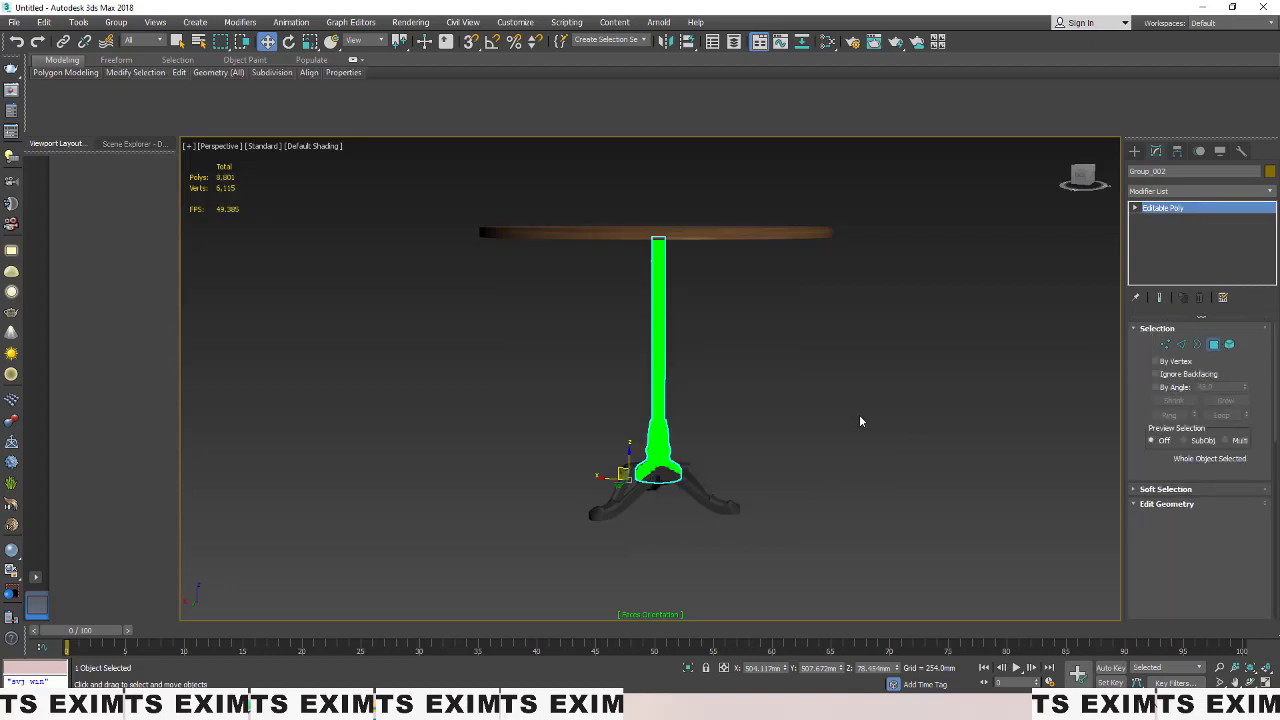
drag(453, 163, 453, 164)
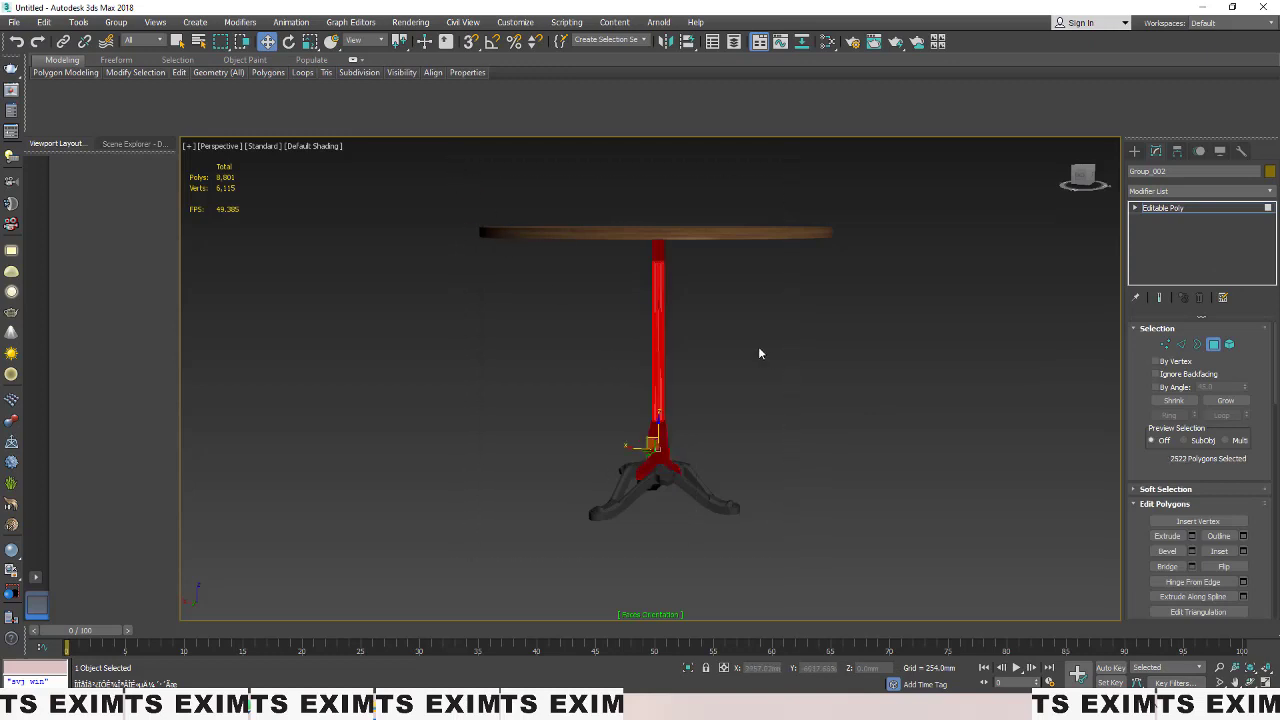
click(1224, 566)
click(814, 384)
Step: Flip the polygons of the leg's straight shaft, and flip the same polygons back
scroll(712, 330, up, 5)
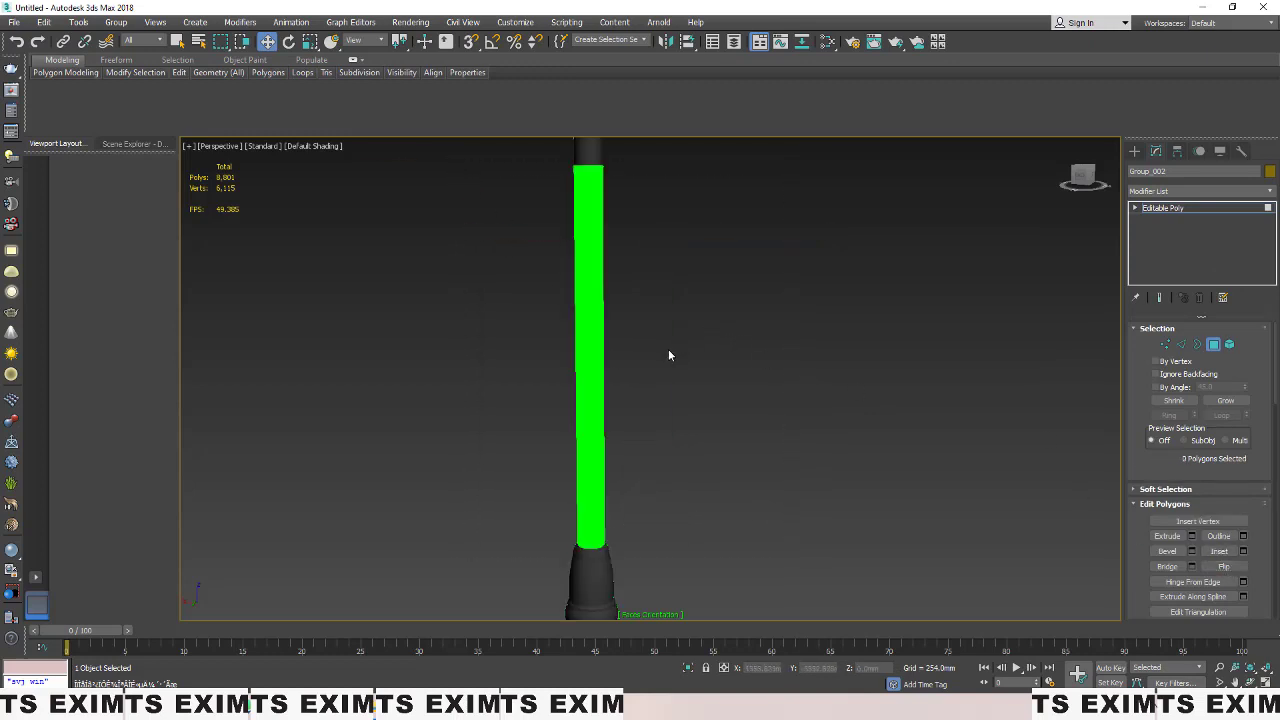
click(596, 334)
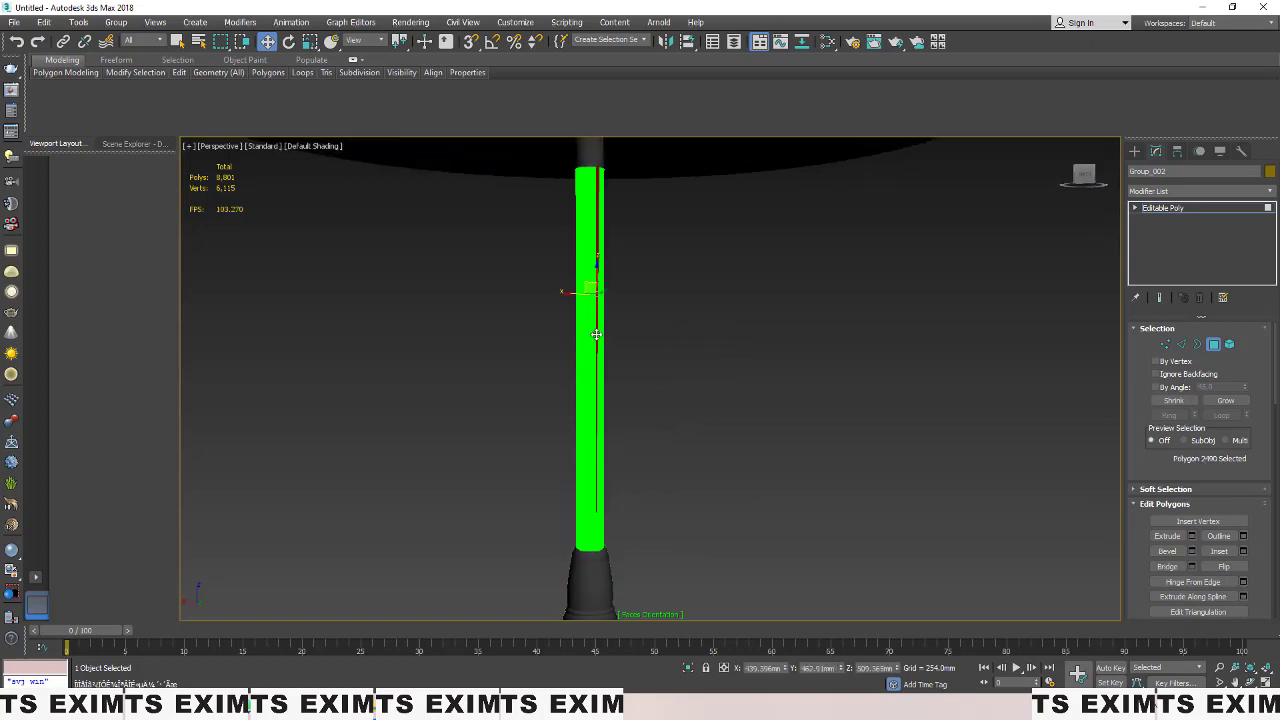
drag(633, 381, 513, 376)
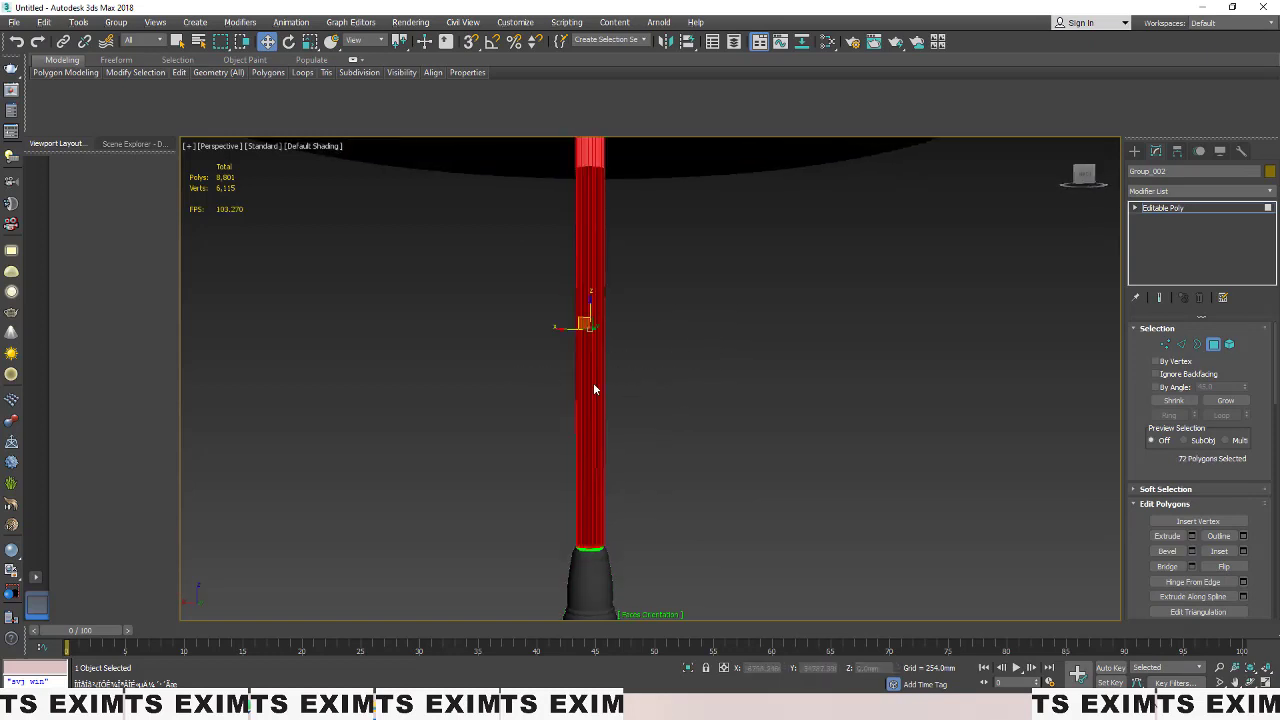
click(760, 385)
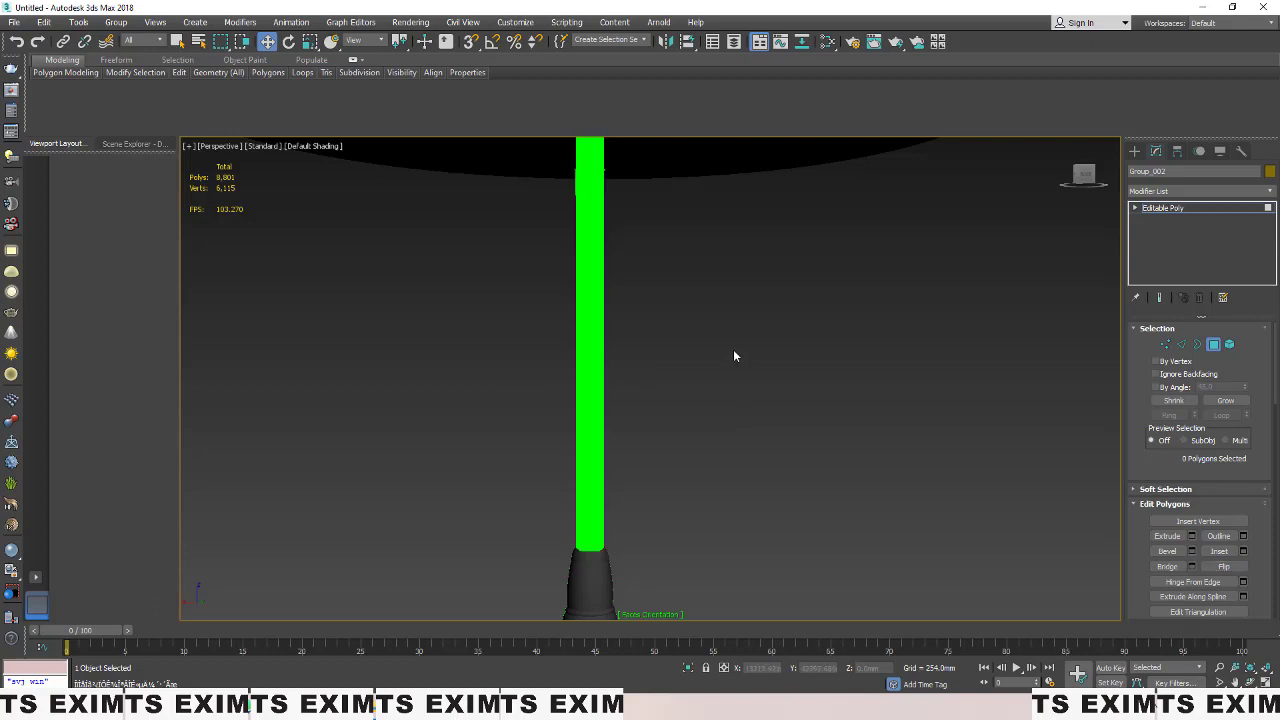
scroll(655, 354, down, 5)
drag(618, 374, 530, 320)
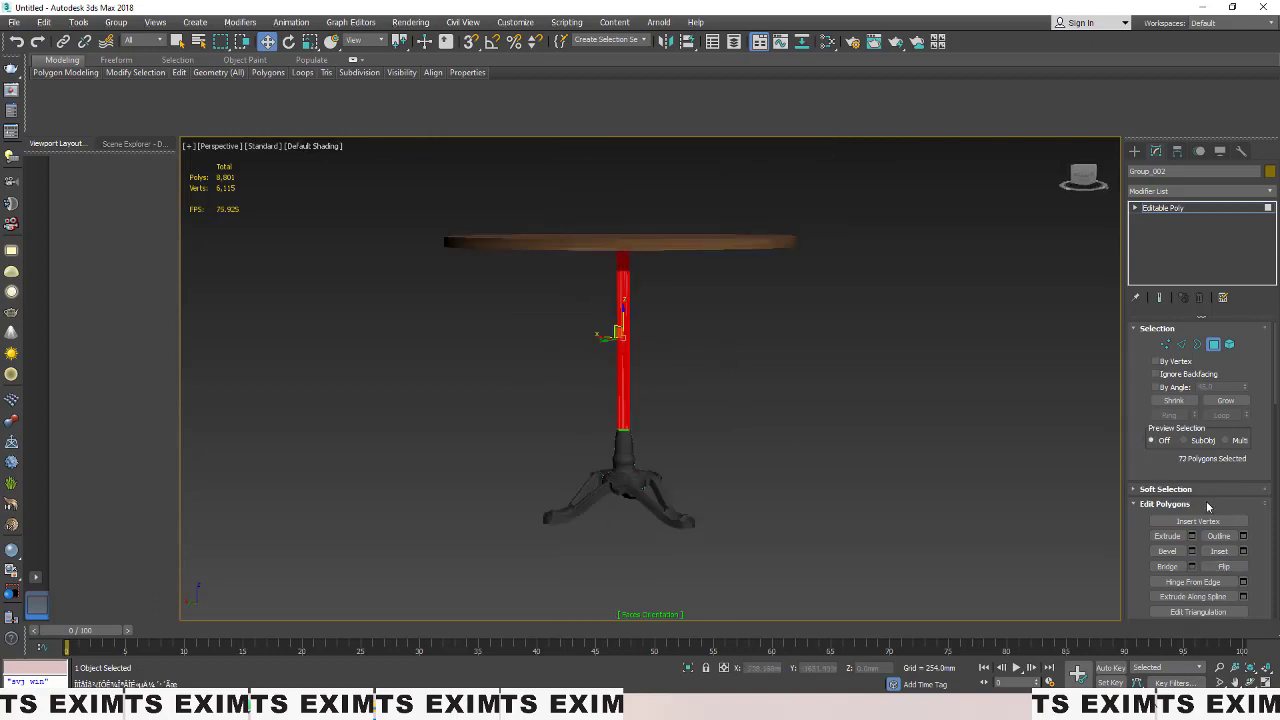
click(712, 336)
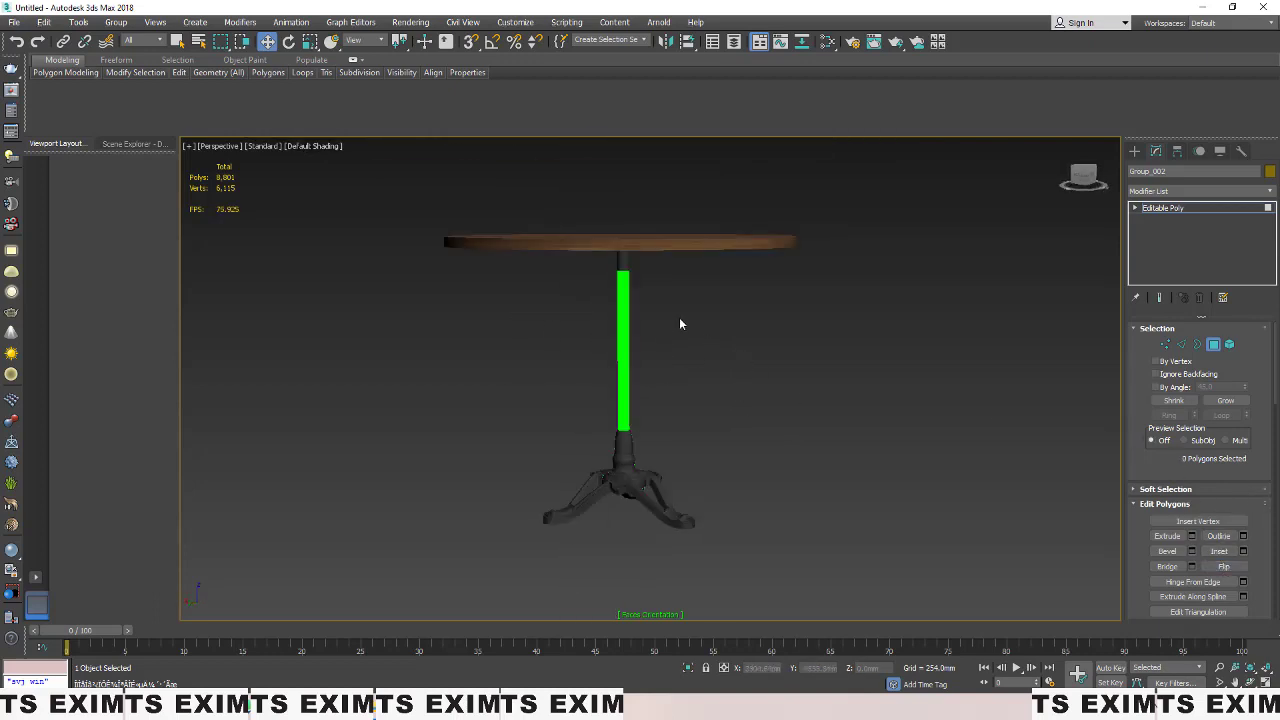
Step: Inspect the leg's shaft up close, leave Polygon editing, and deselect the leg
scroll(600, 293, up, 5)
alt+middle_drag(600, 293, 660, 300)
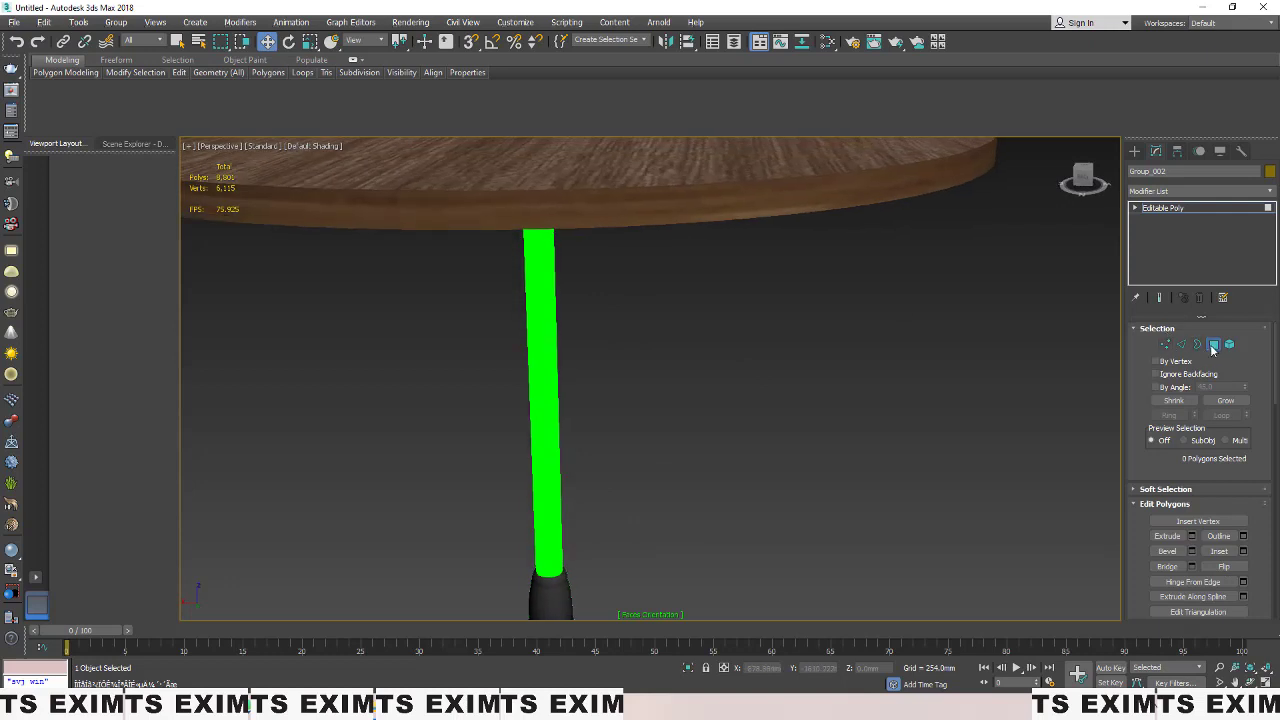
click(1213, 345)
click(783, 346)
scroll(783, 346, down, 6)
click(753, 327)
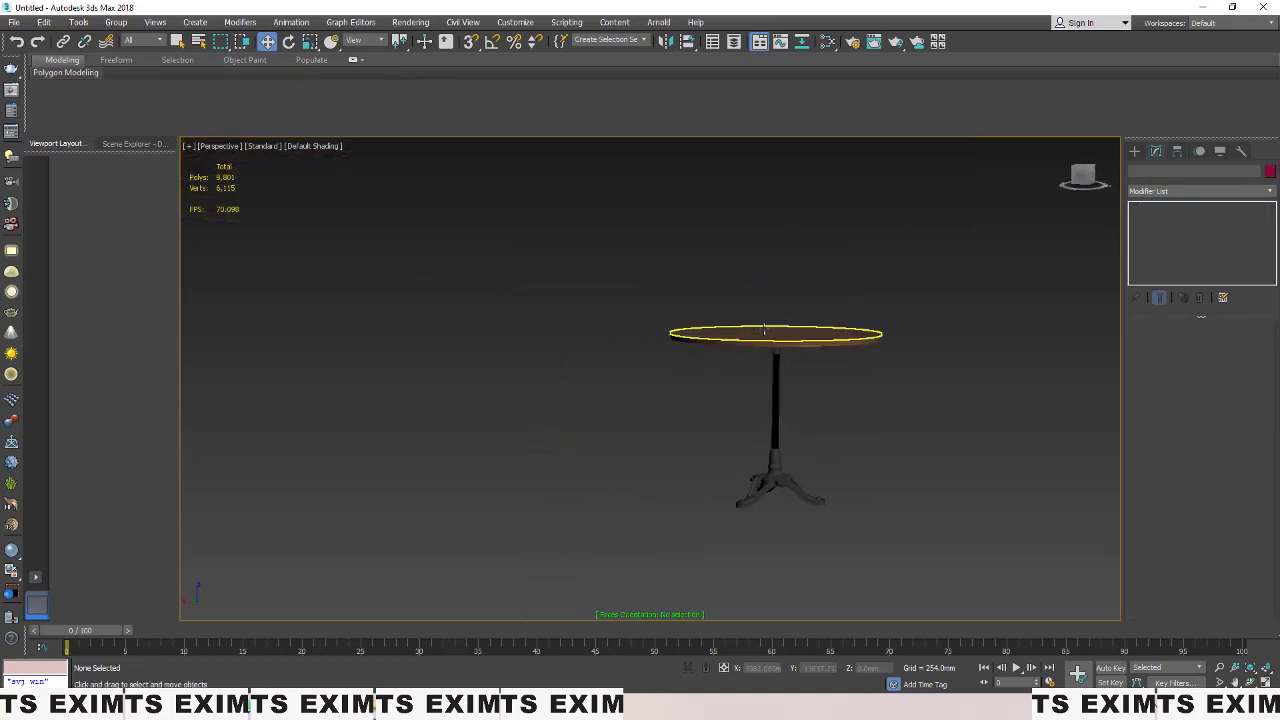
scroll(753, 327, up, 3)
alt+middle_drag(753, 330, 743, 349)
scroll(590, 288, up, 3)
Step: Highlight Step 6, Combine and Rename, in the Notepad checklist, and select all objects of the table in 3ds Max
click(231, 175)
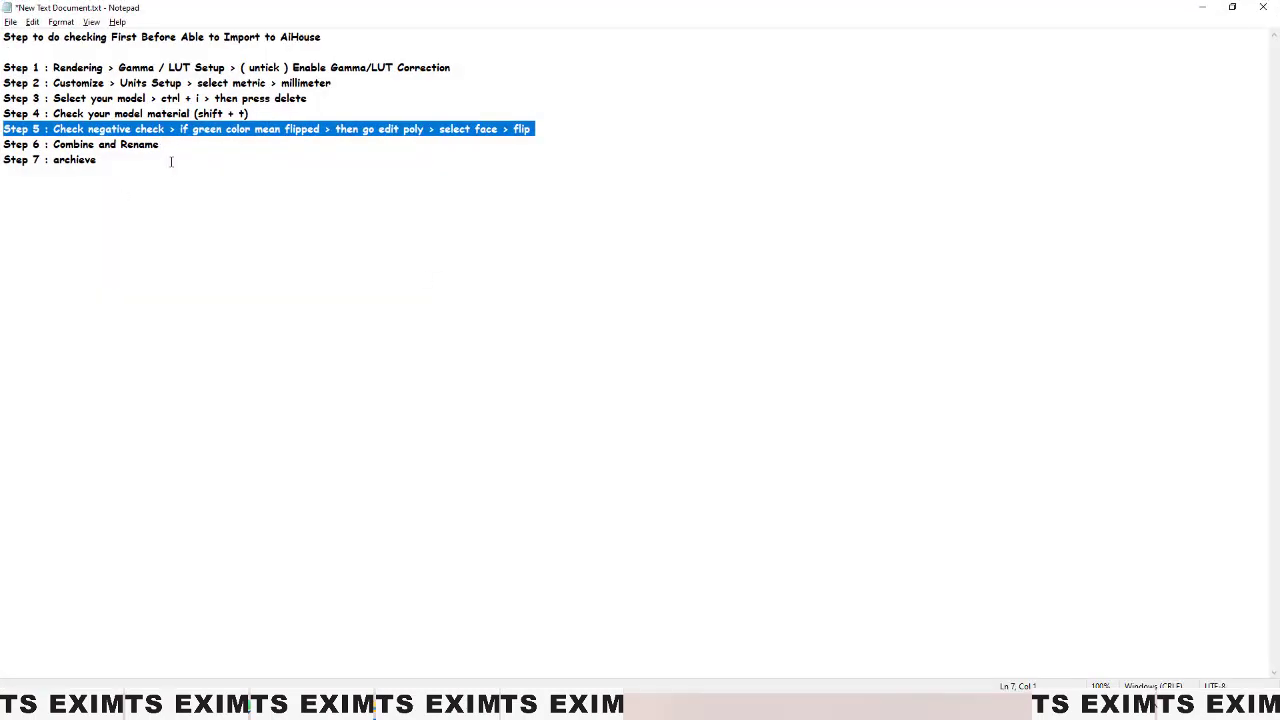
drag(200, 144, 2, 144)
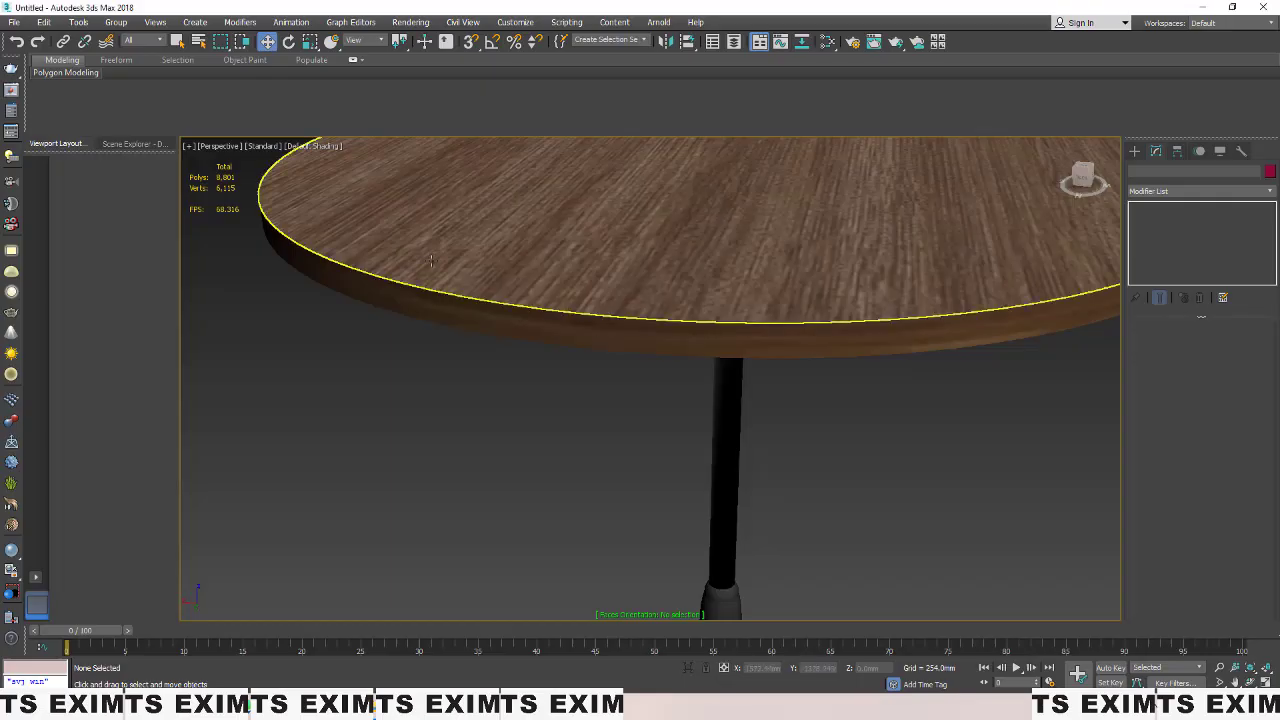
scroll(765, 358, down, 5)
middle_drag(765, 358, 848, 413)
drag(376, 165, 401, 171)
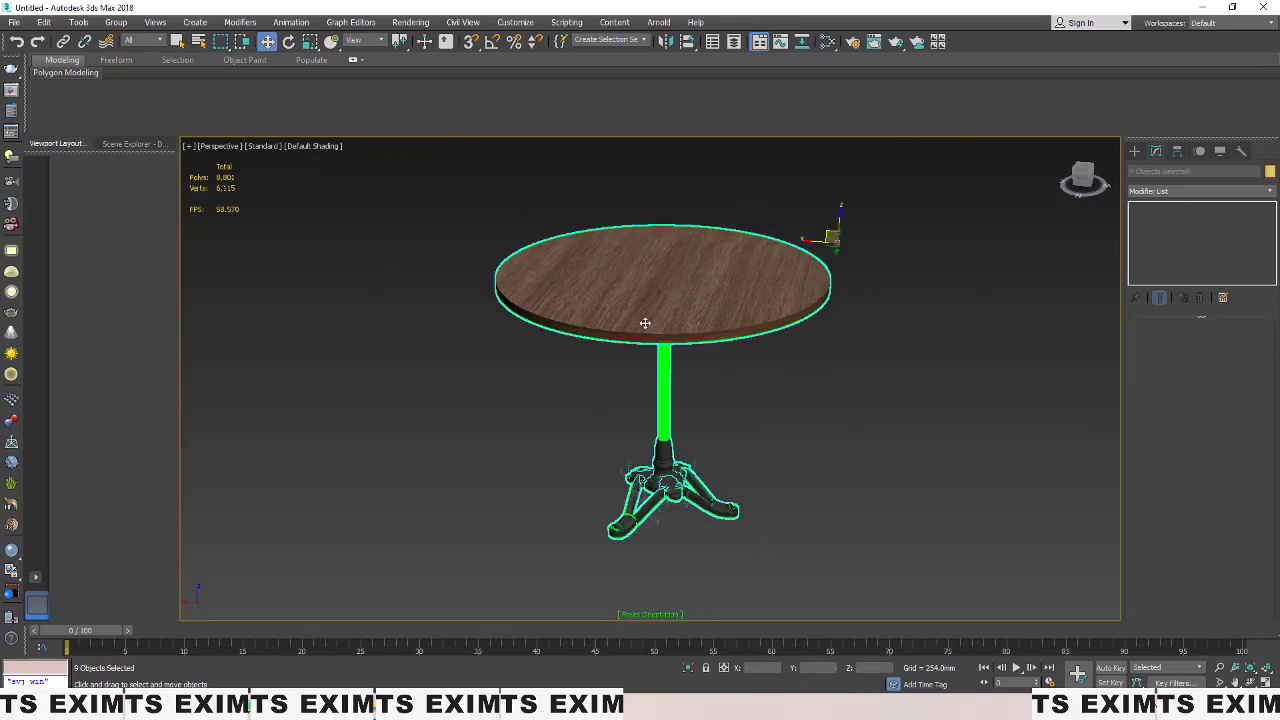
Step: Group all selected table objects under the name Table_001
click(116, 22)
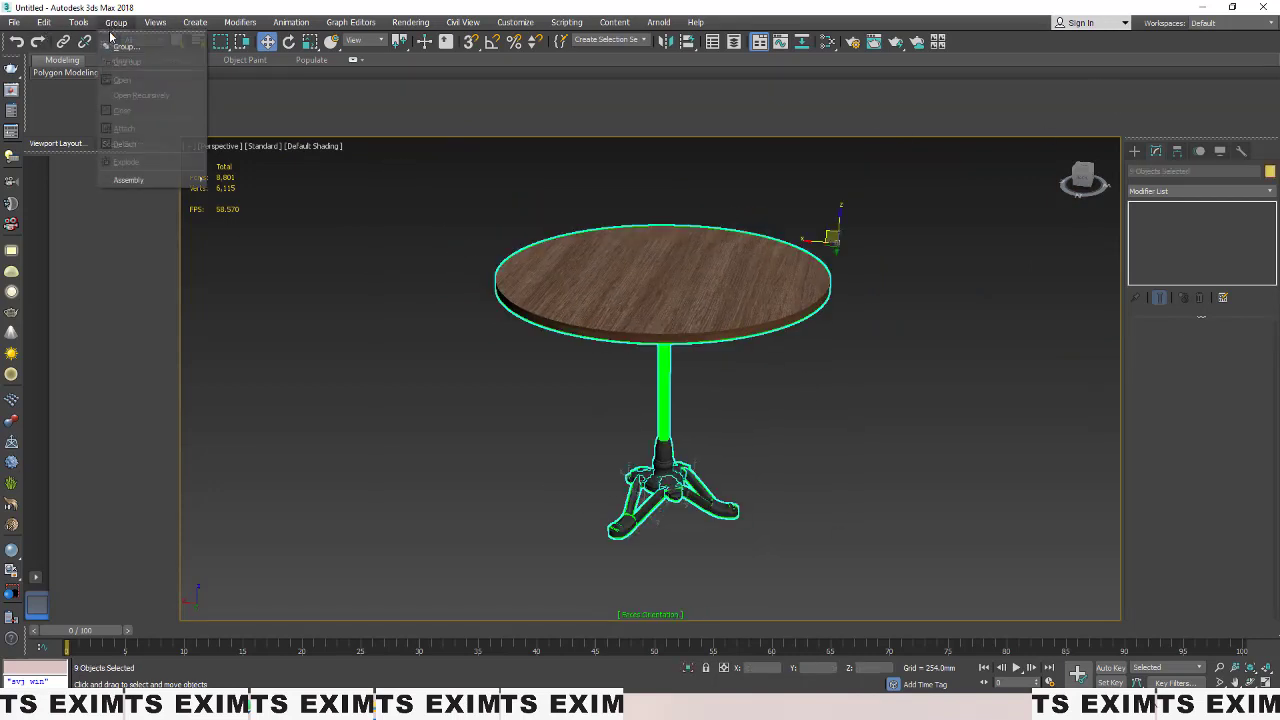
click(125, 45)
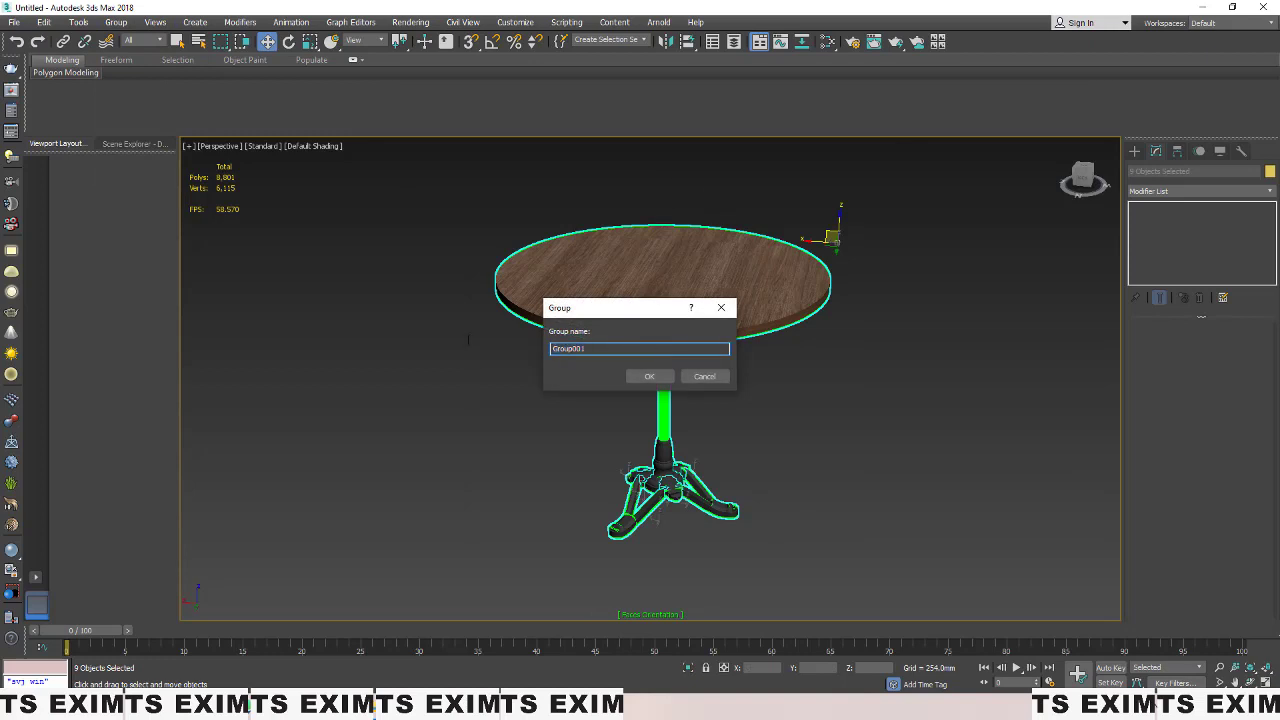
text(Table_001)
click(649, 377)
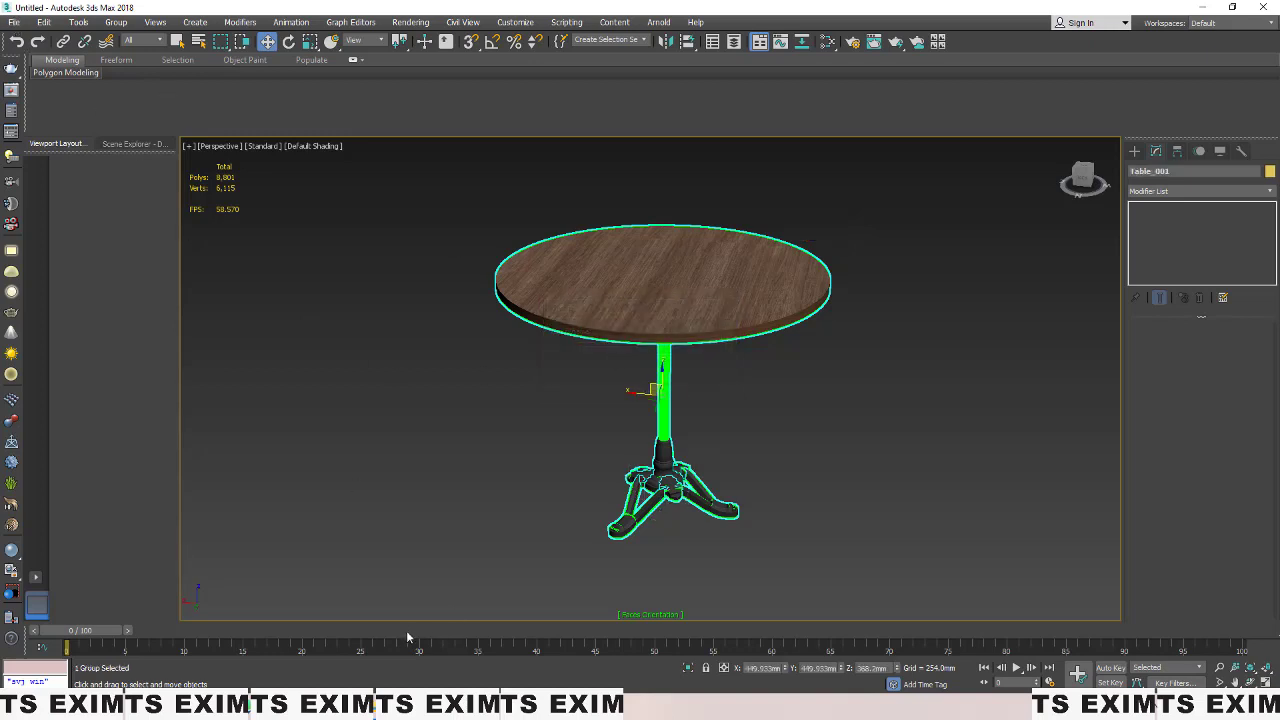
Step: Highlight Step 7, archieve, in the Notepad checklist, and return to 3ds Max
click(436, 703)
drag(142, 174, 4, 162)
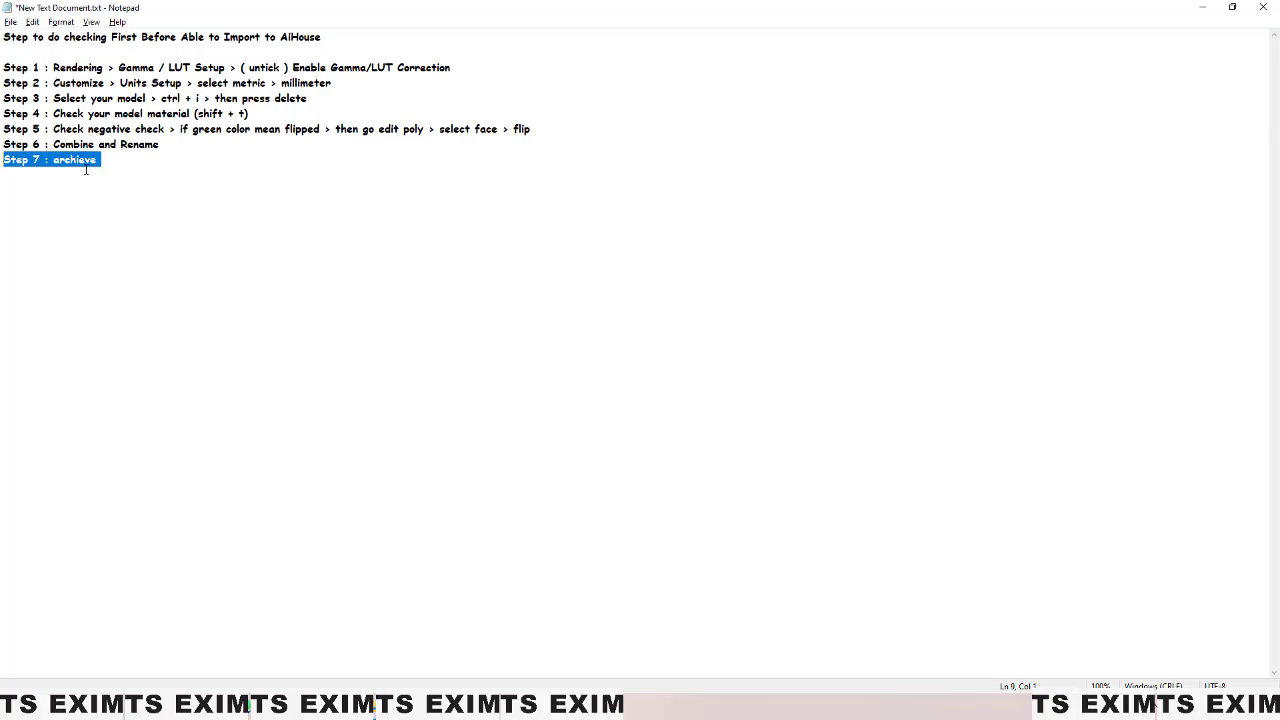
key(alt+Tab)
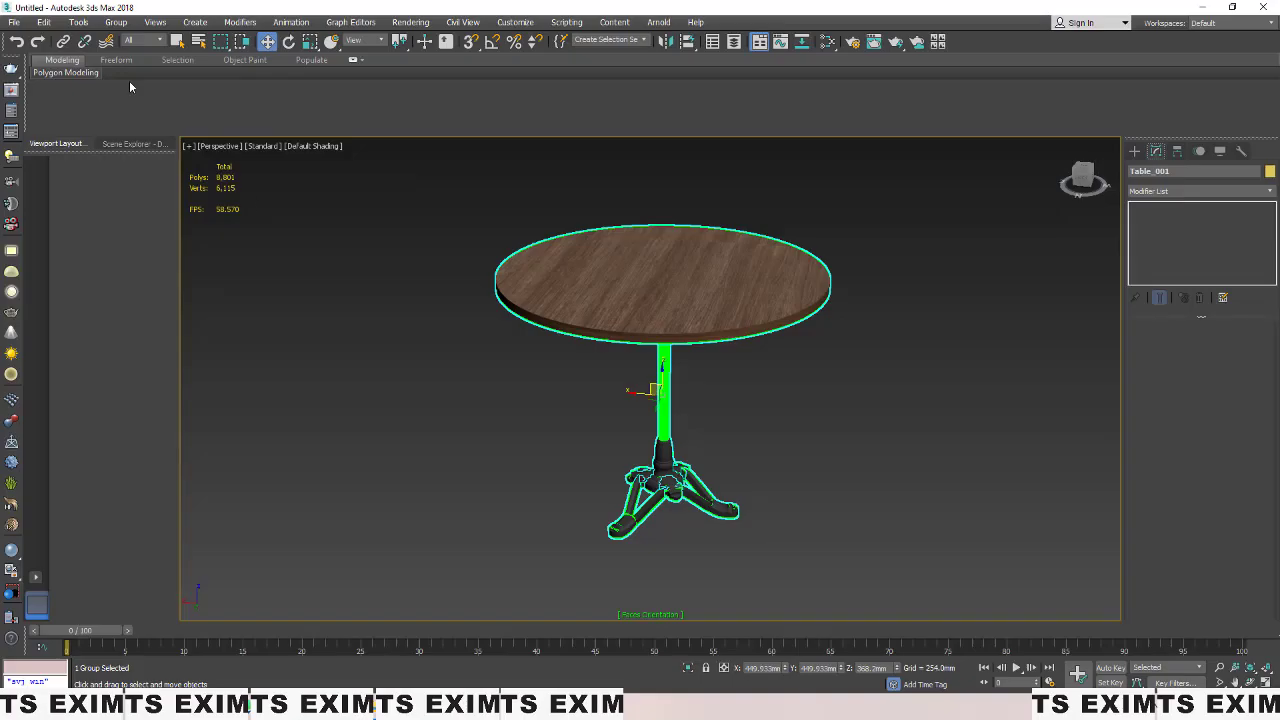
Step: Archive the scene to the Desktop as a 3ds Max Archive named table_001
click(14, 22)
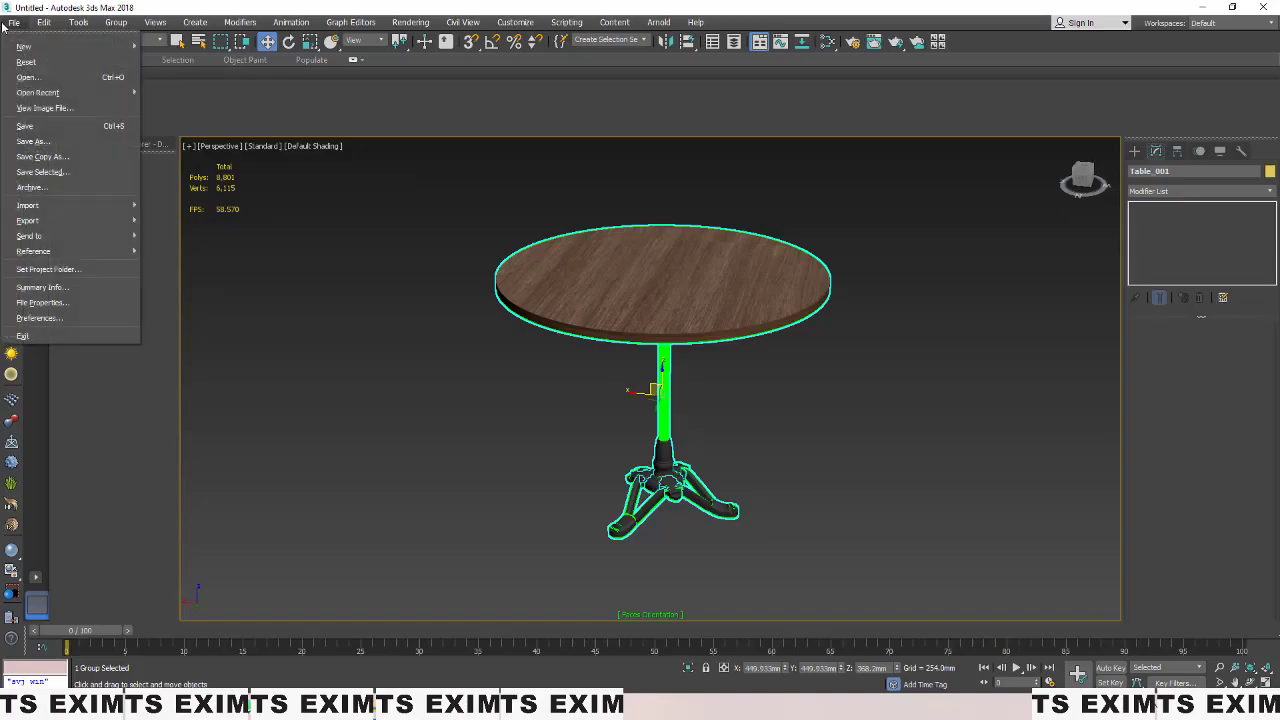
click(45, 187)
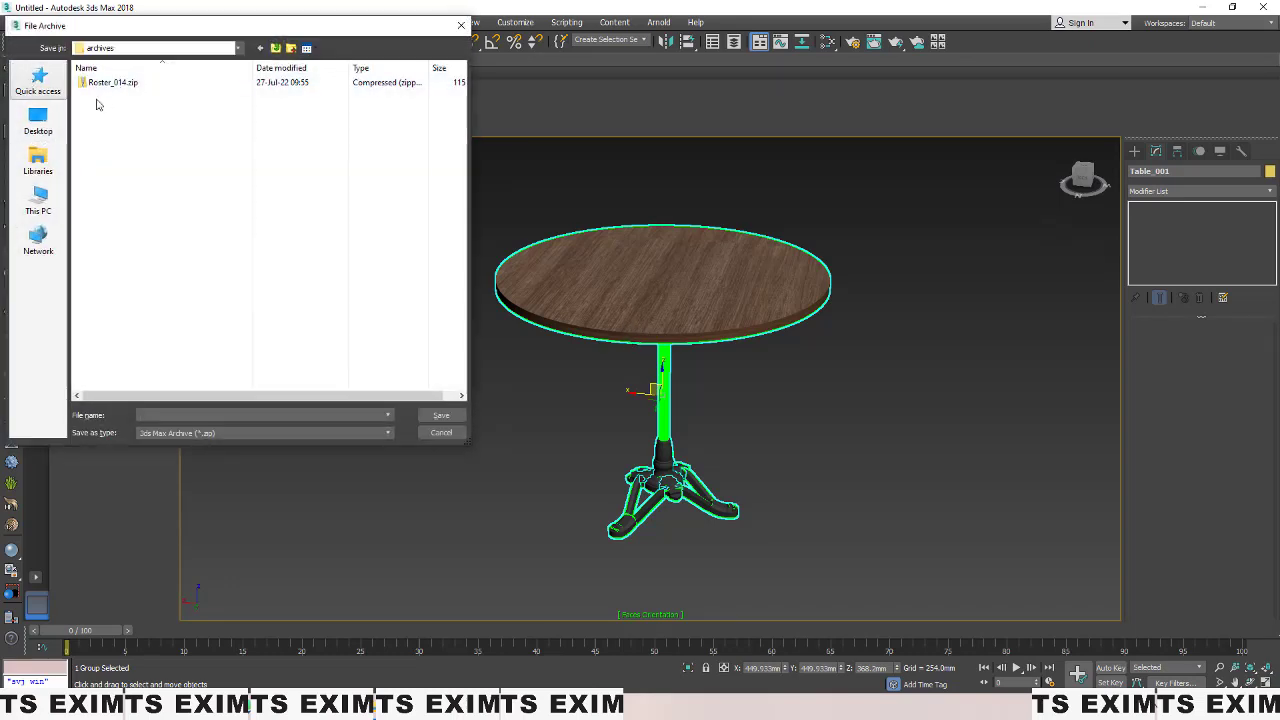
click(38, 120)
click(210, 414)
text(tab)
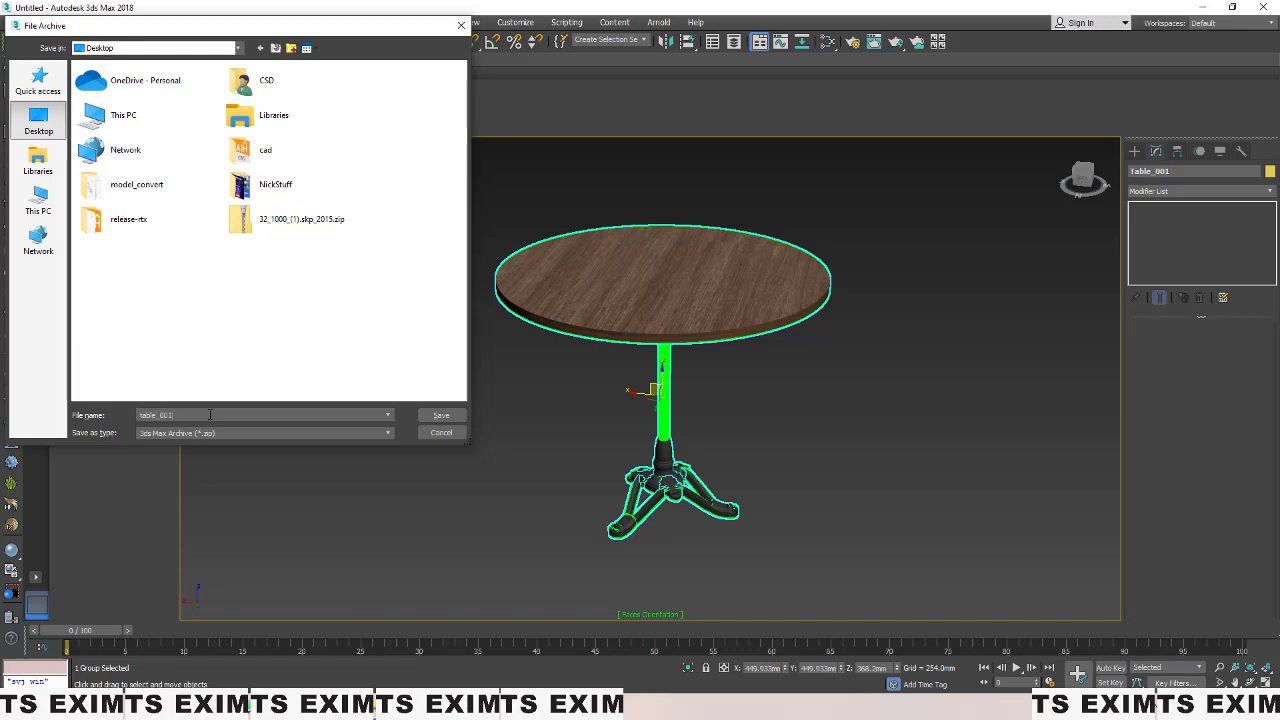
text(le_001)
key(Return)
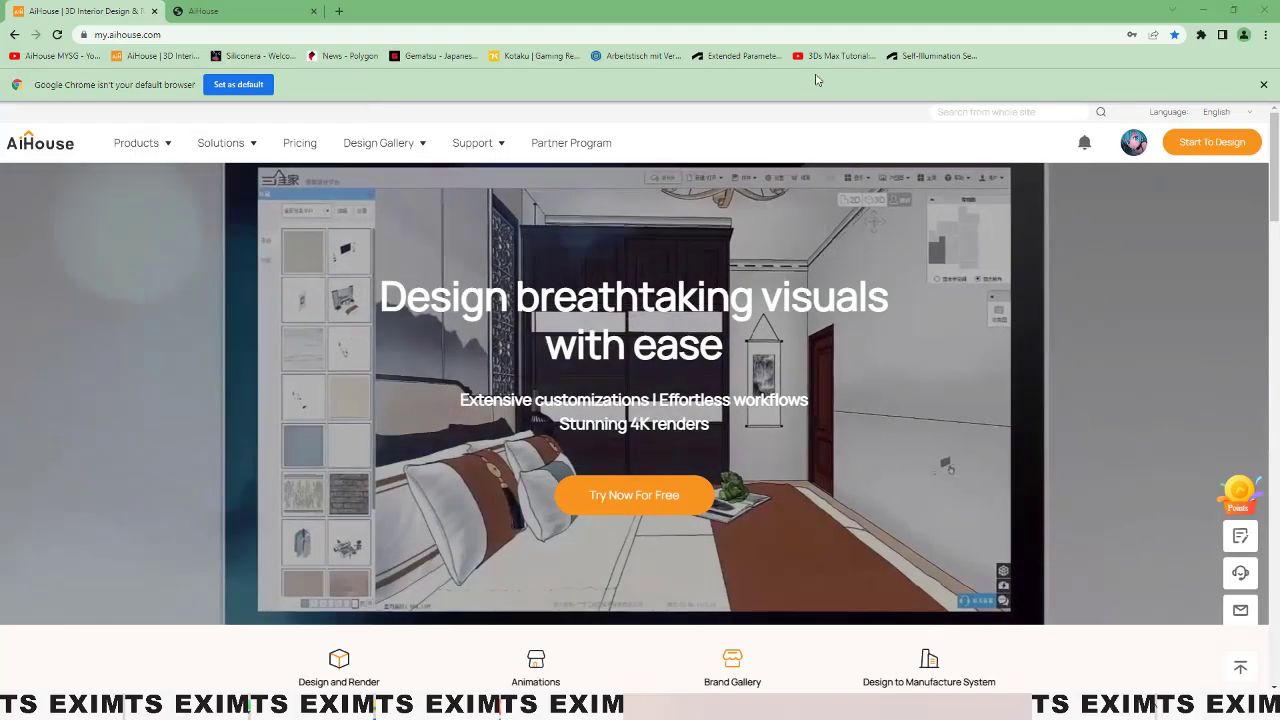
Step: Switch to the AiHouse website in Chrome, enter the Business Center, and start publishing a new model from the account's own products
mouse_move(1133, 148)
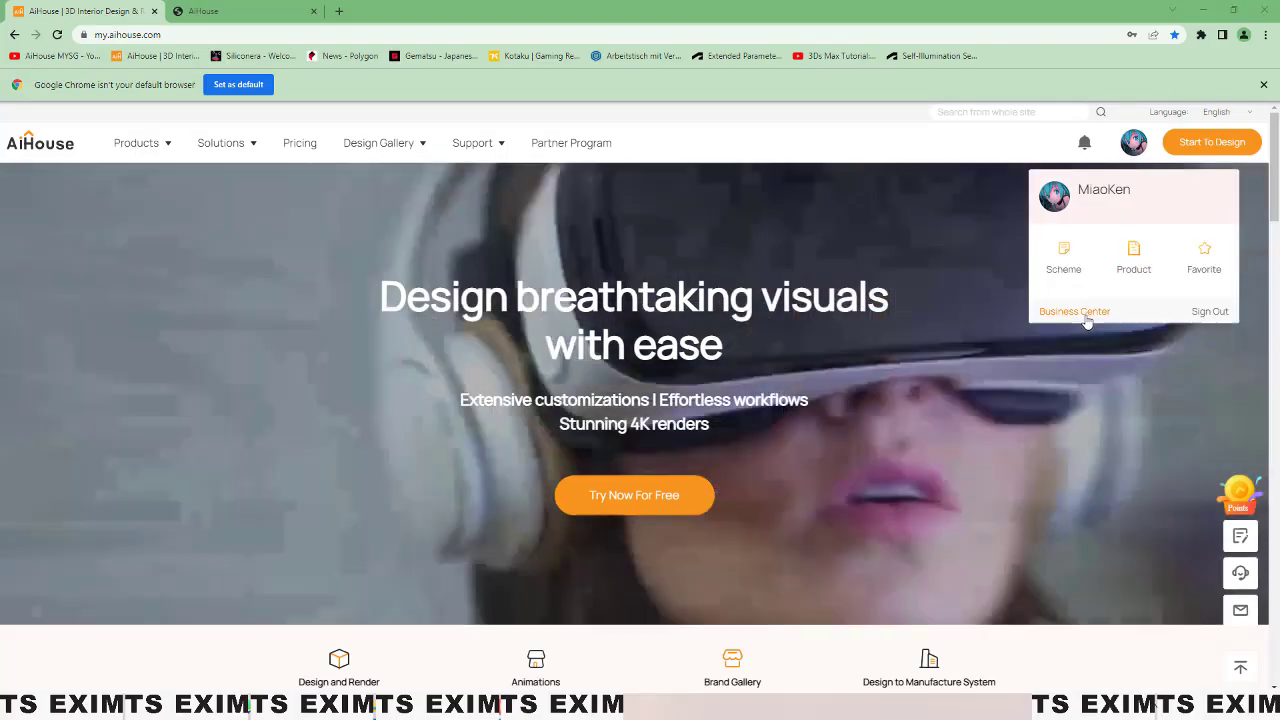
click(1075, 311)
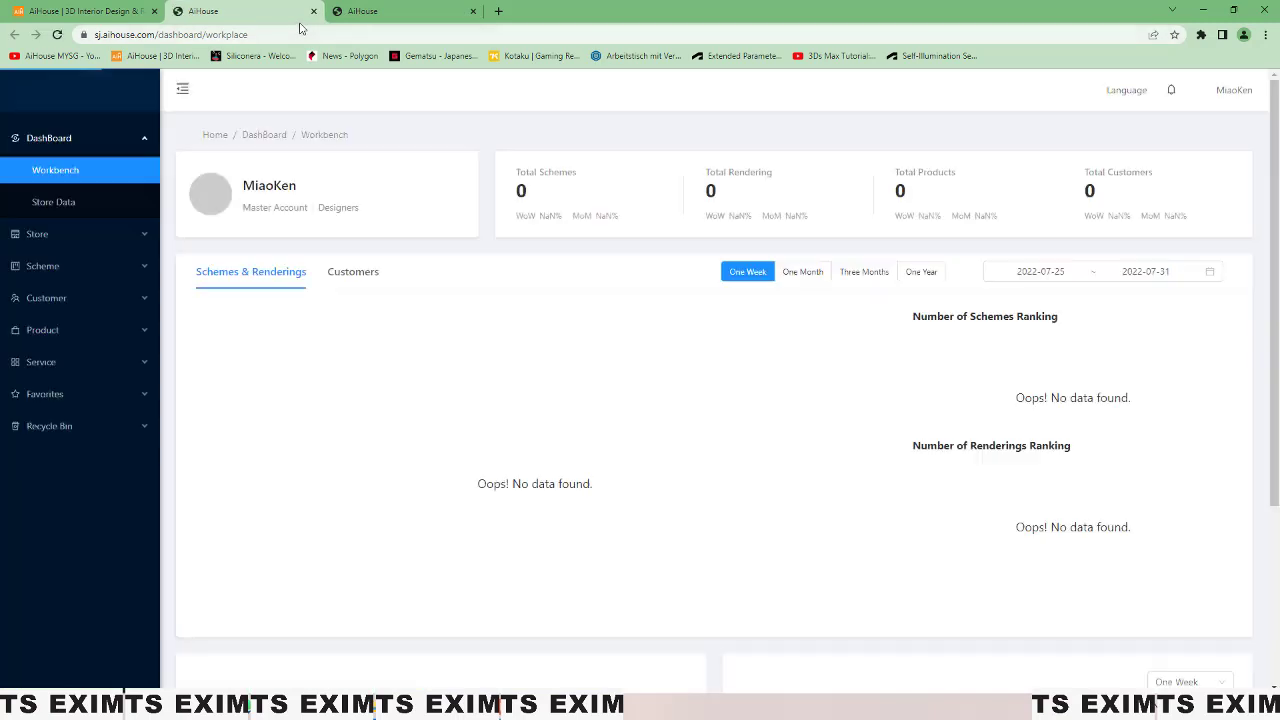
click(71, 330)
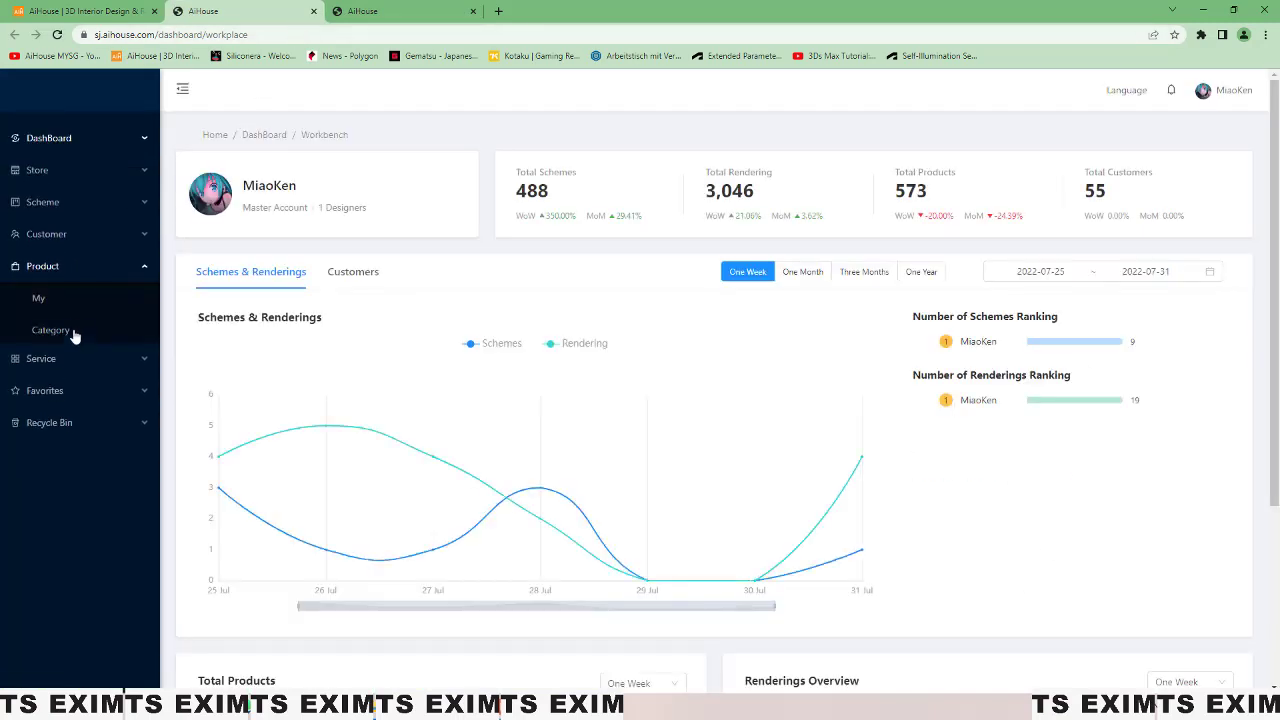
click(72, 302)
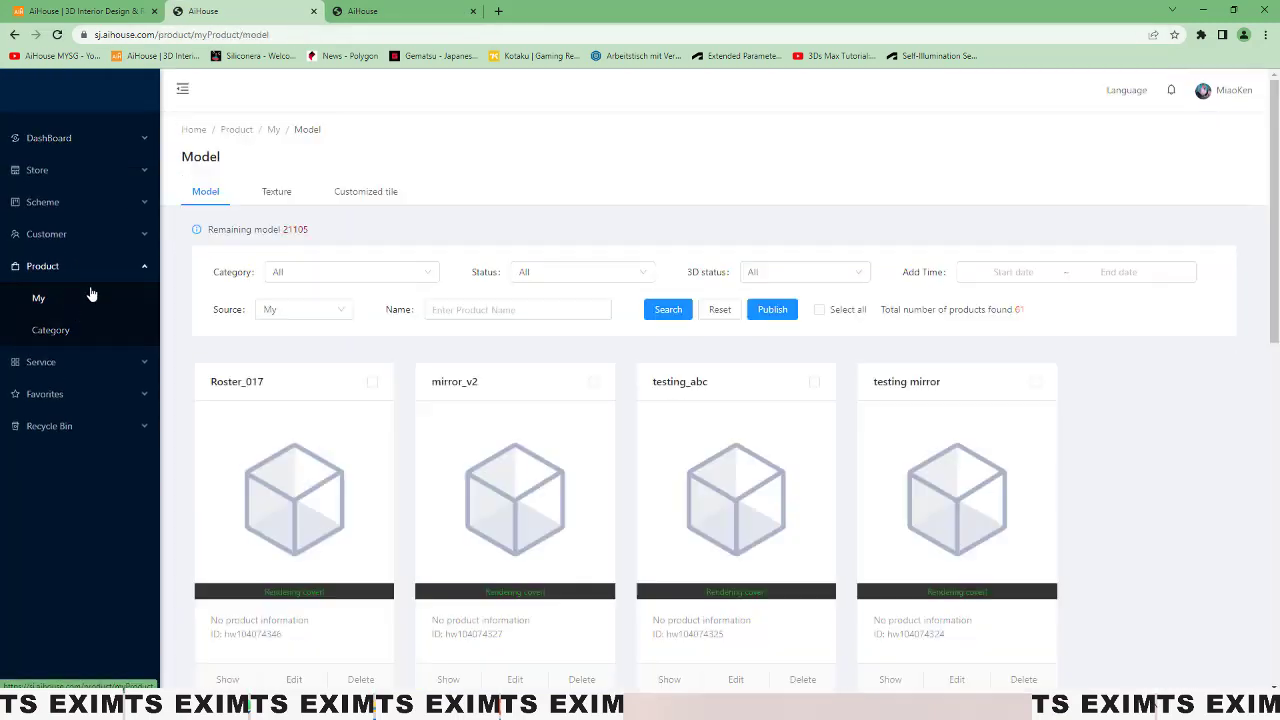
click(772, 310)
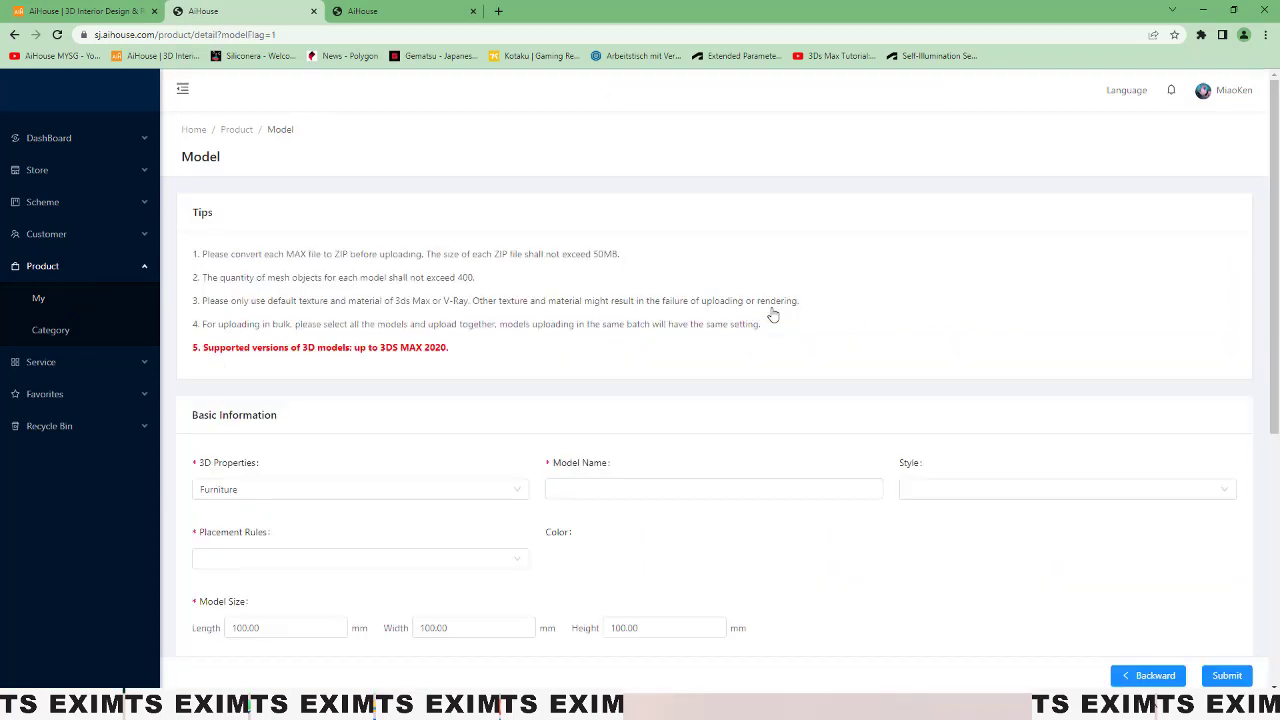
Step: Name the model RoundTable, set its style to Modern, and set its placement rule to bottomline
click(616, 489)
click(625, 491)
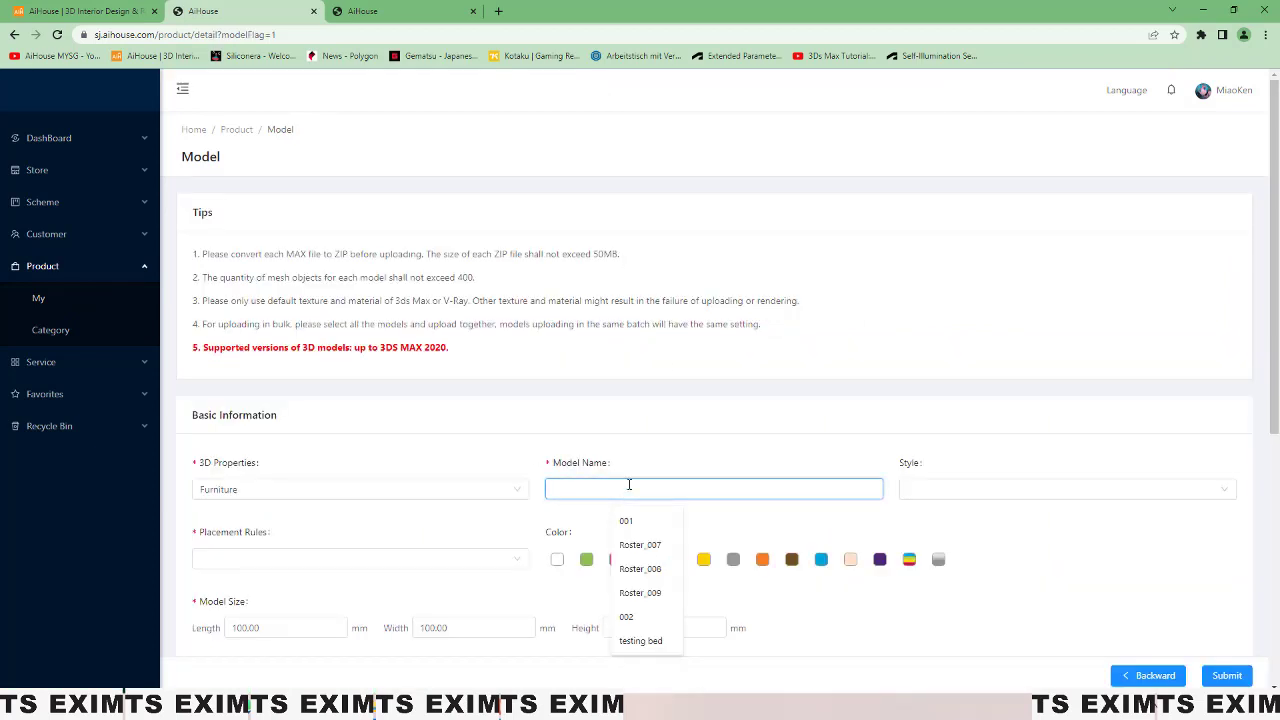
text(ROund)
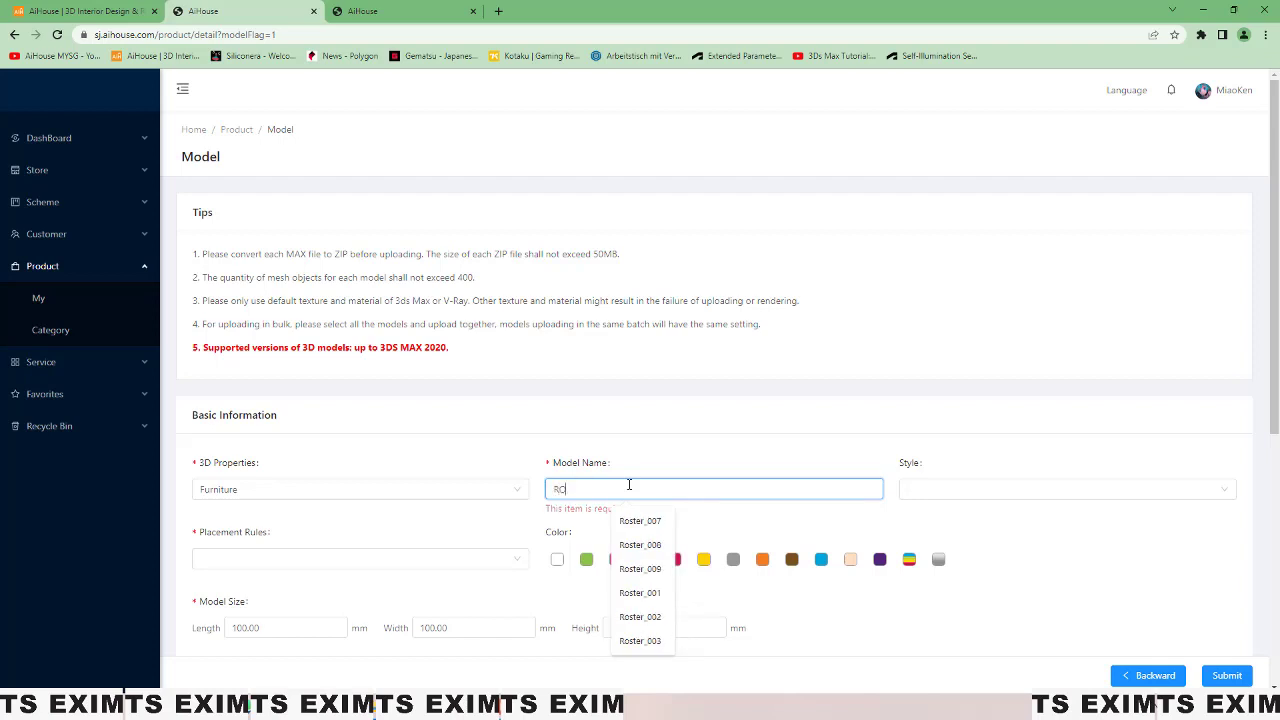
key(BackSpace)
key(BackSpace)
text(ou)
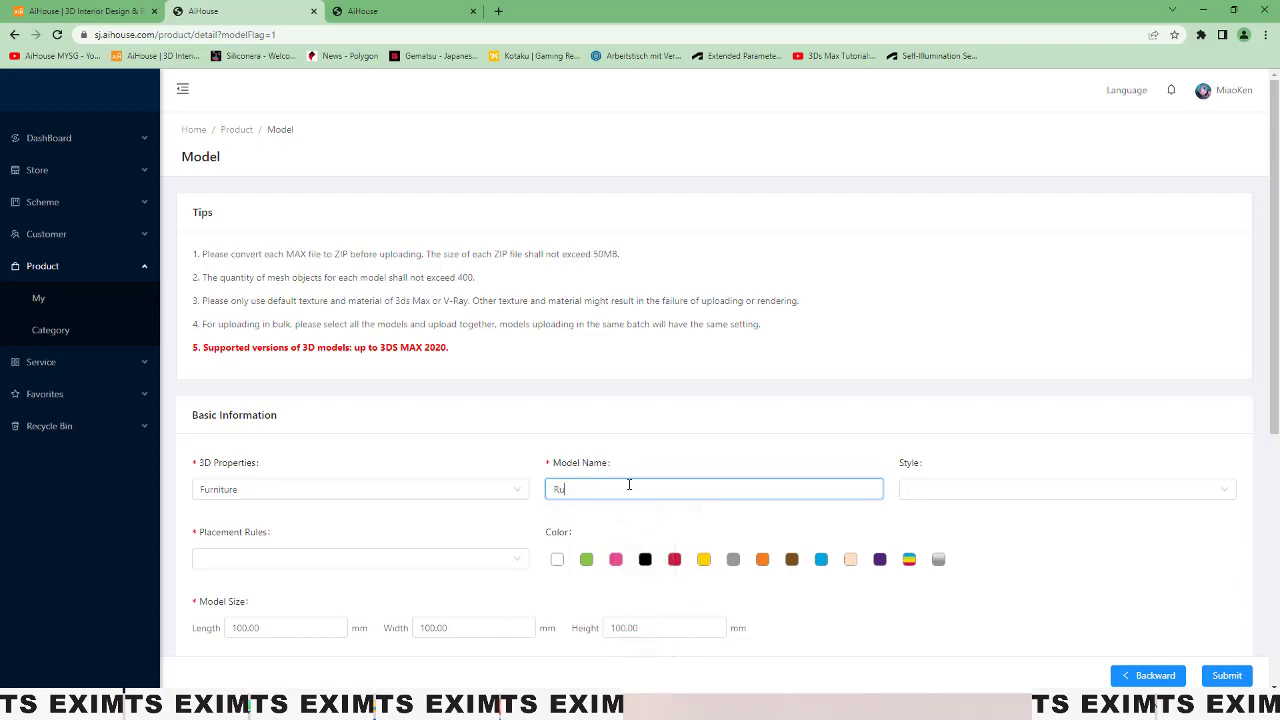
text(ndTable)
click(968, 489)
click(962, 517)
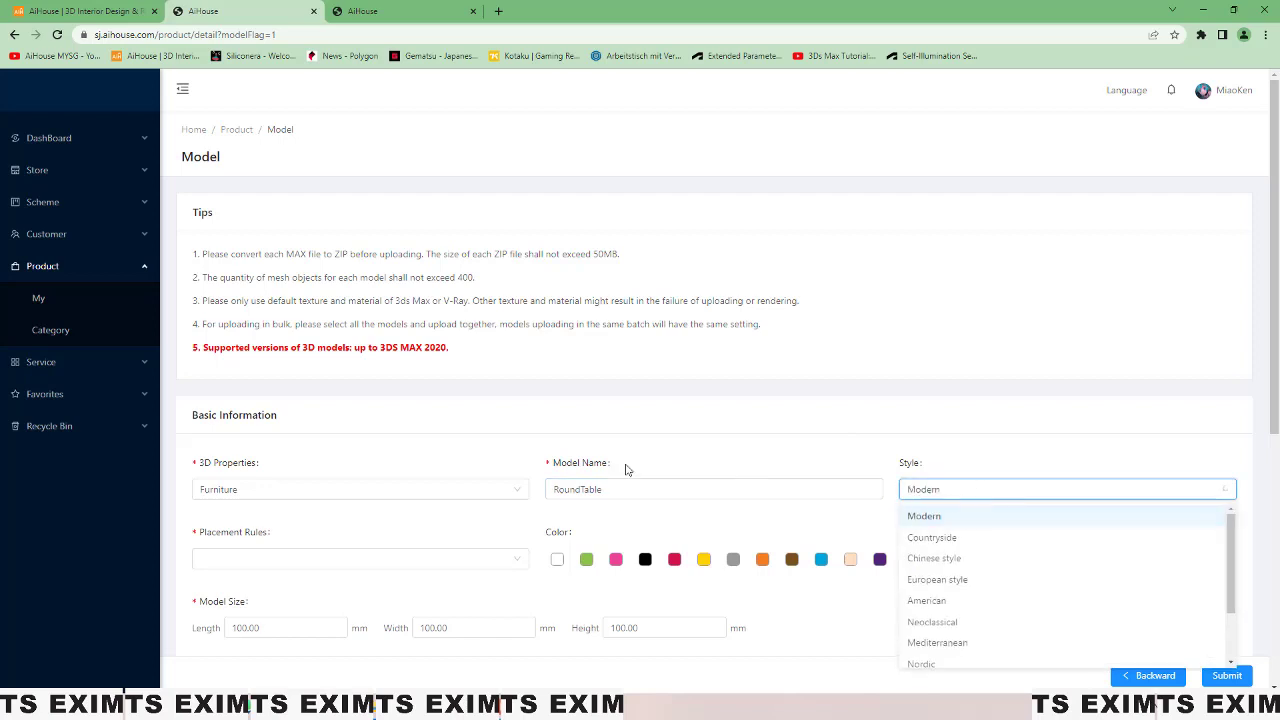
click(410, 561)
click(334, 588)
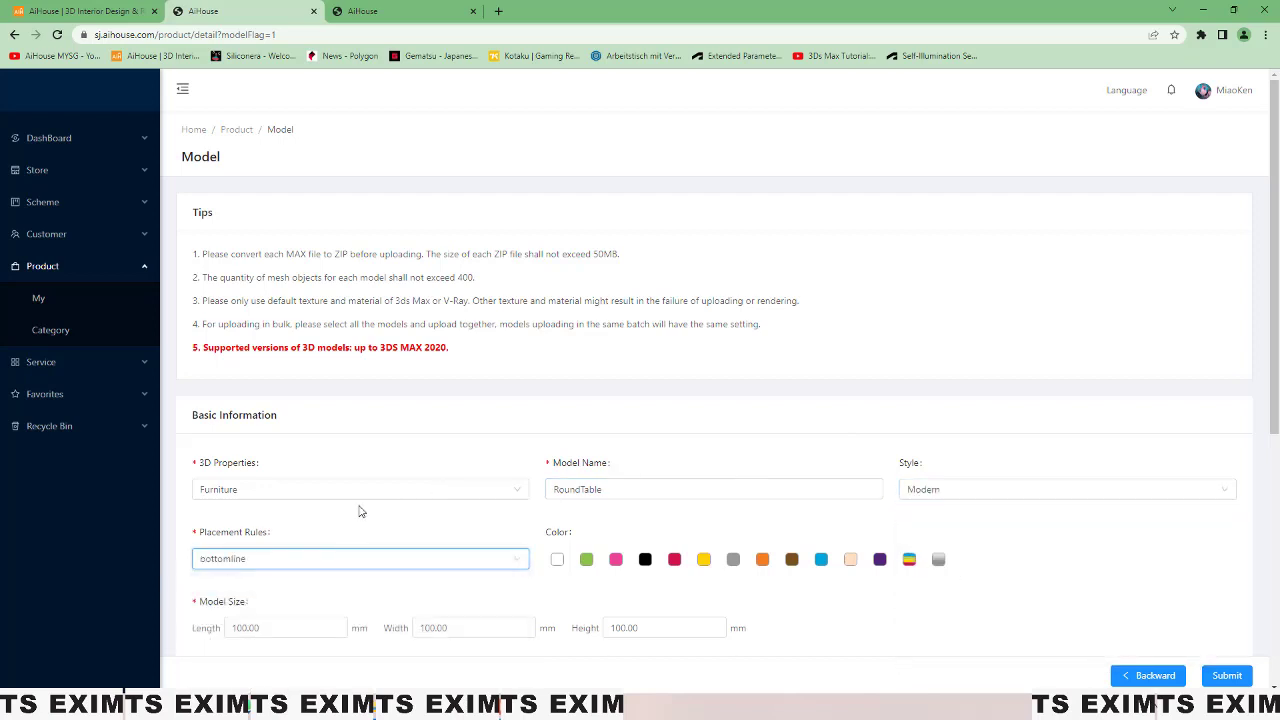
Step: Upload table_001.zip from the Desktop as the model file and submit the new model
scroll(400, 510, down, 2)
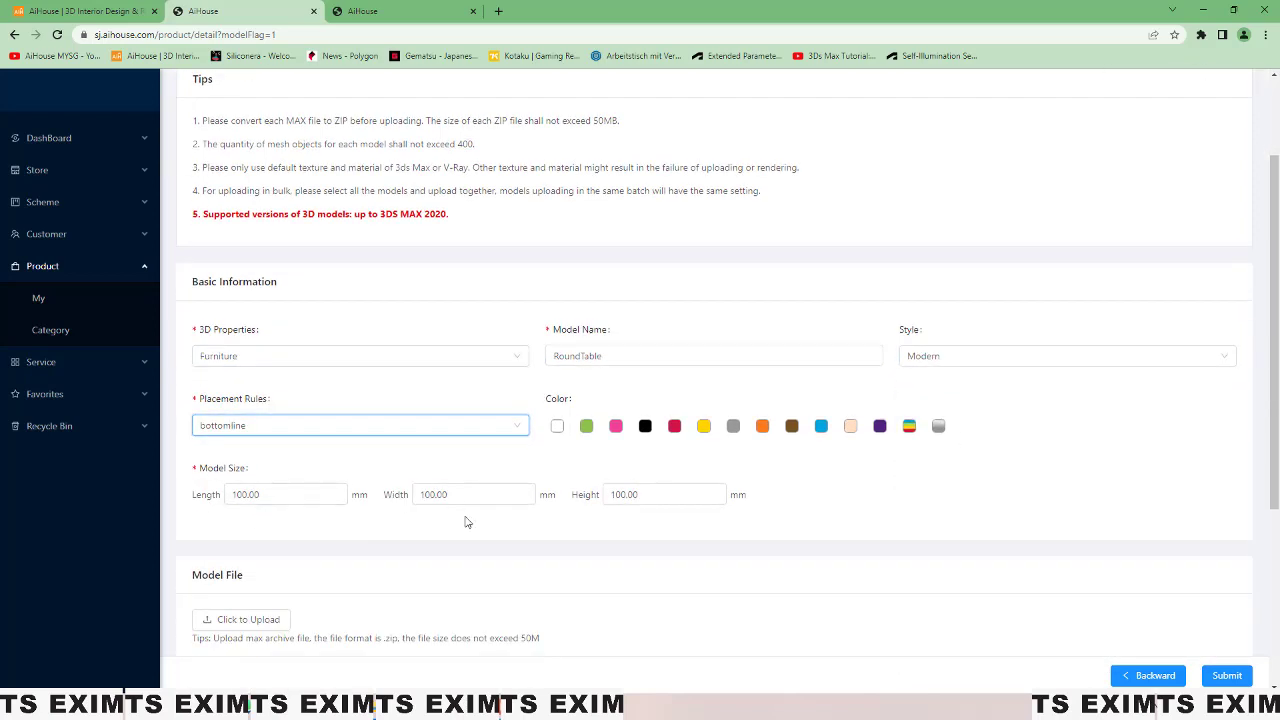
scroll(820, 508, down, 3)
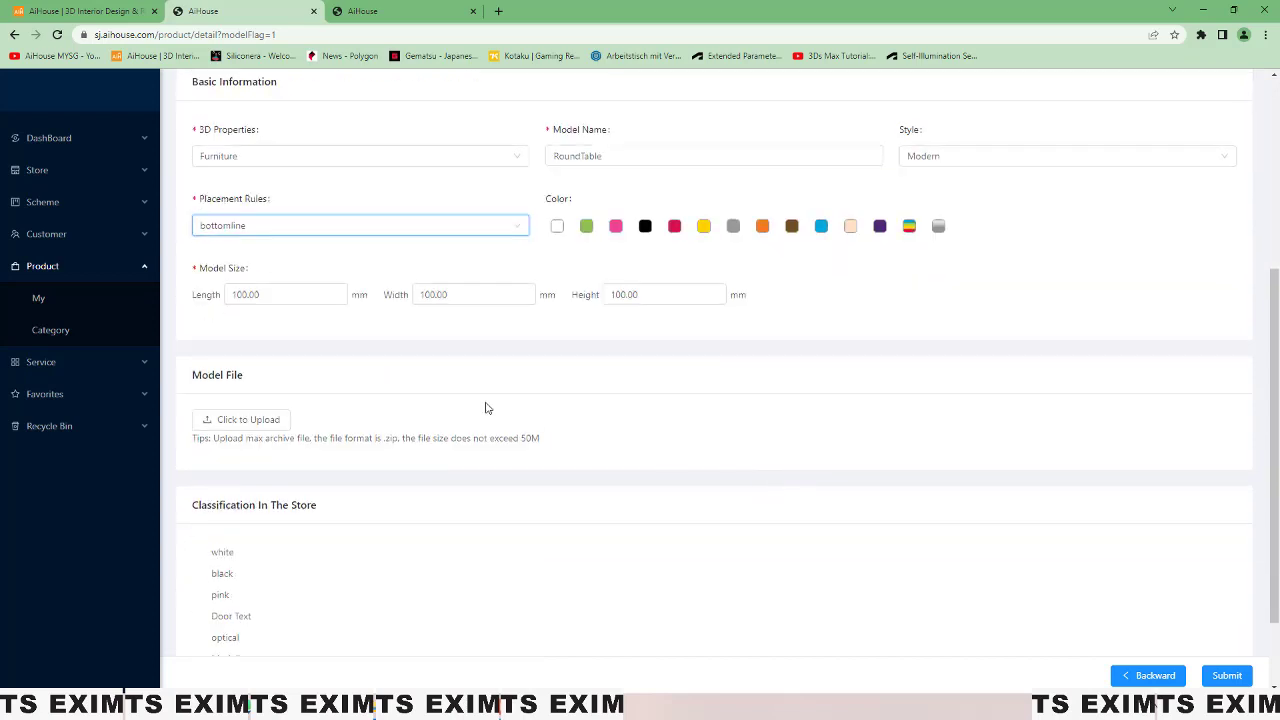
click(222, 427)
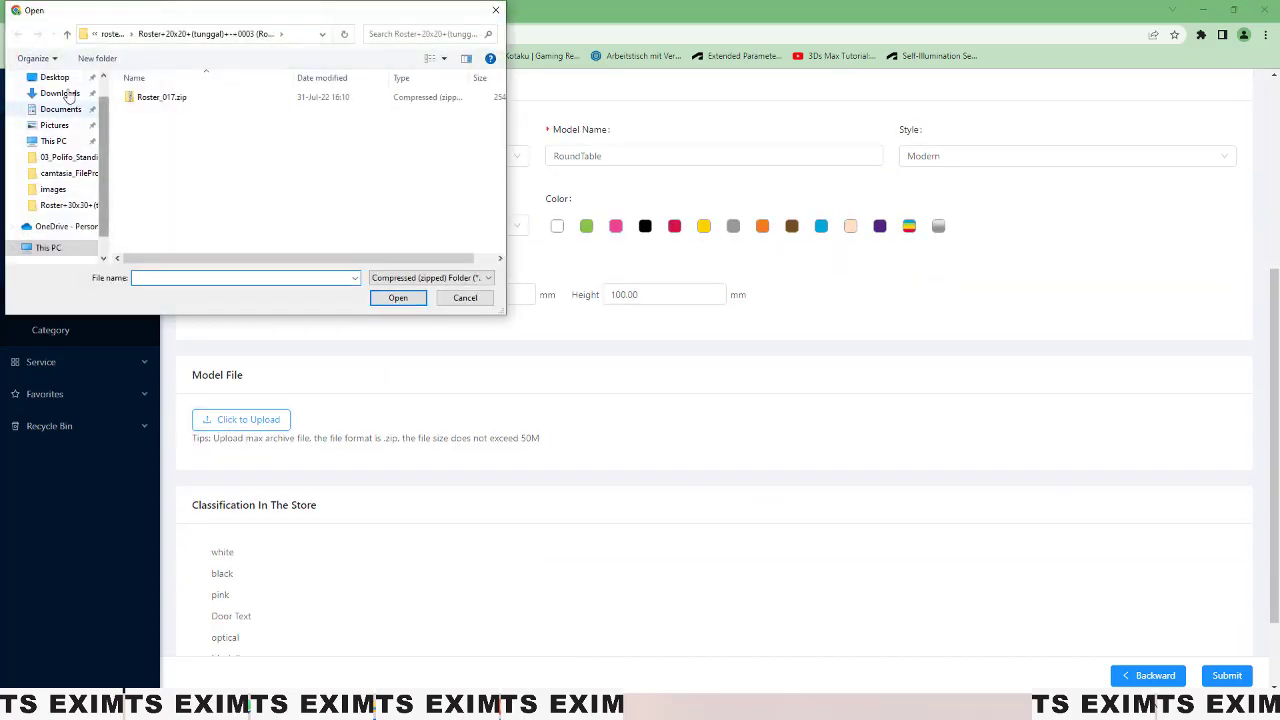
click(55, 80)
click(150, 196)
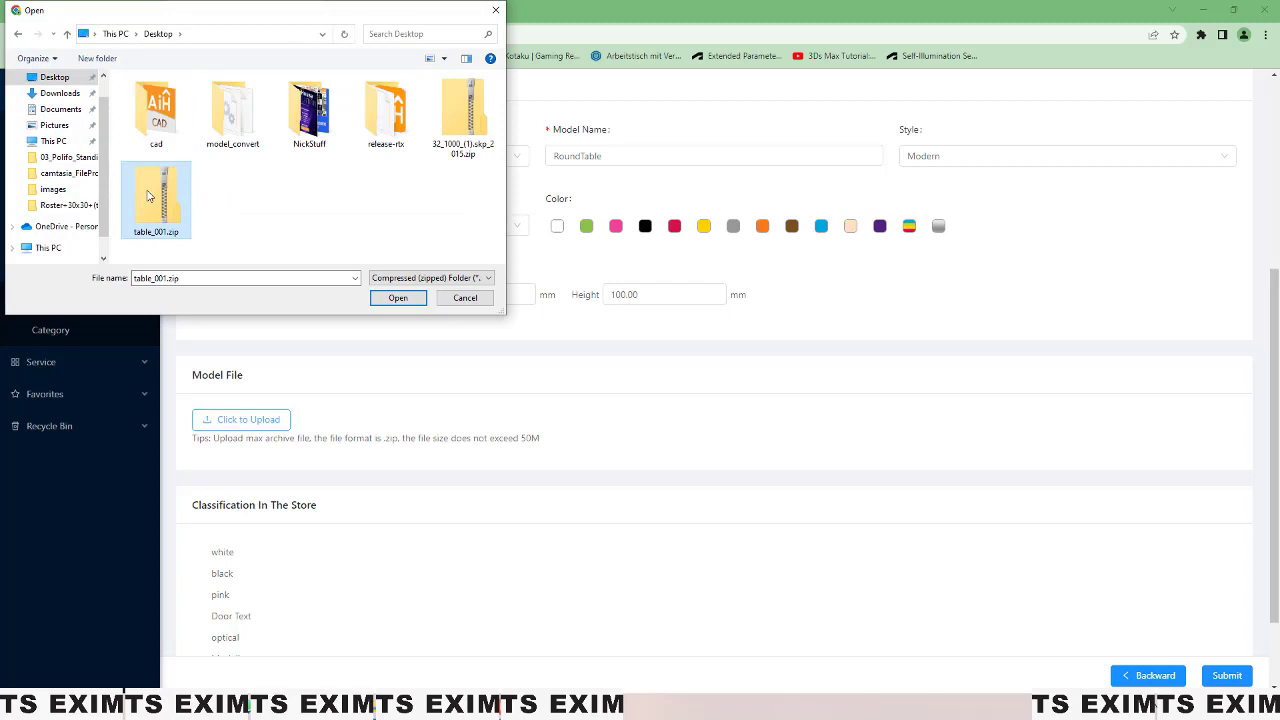
double_click(148, 196)
scroll(321, 505, down, 2)
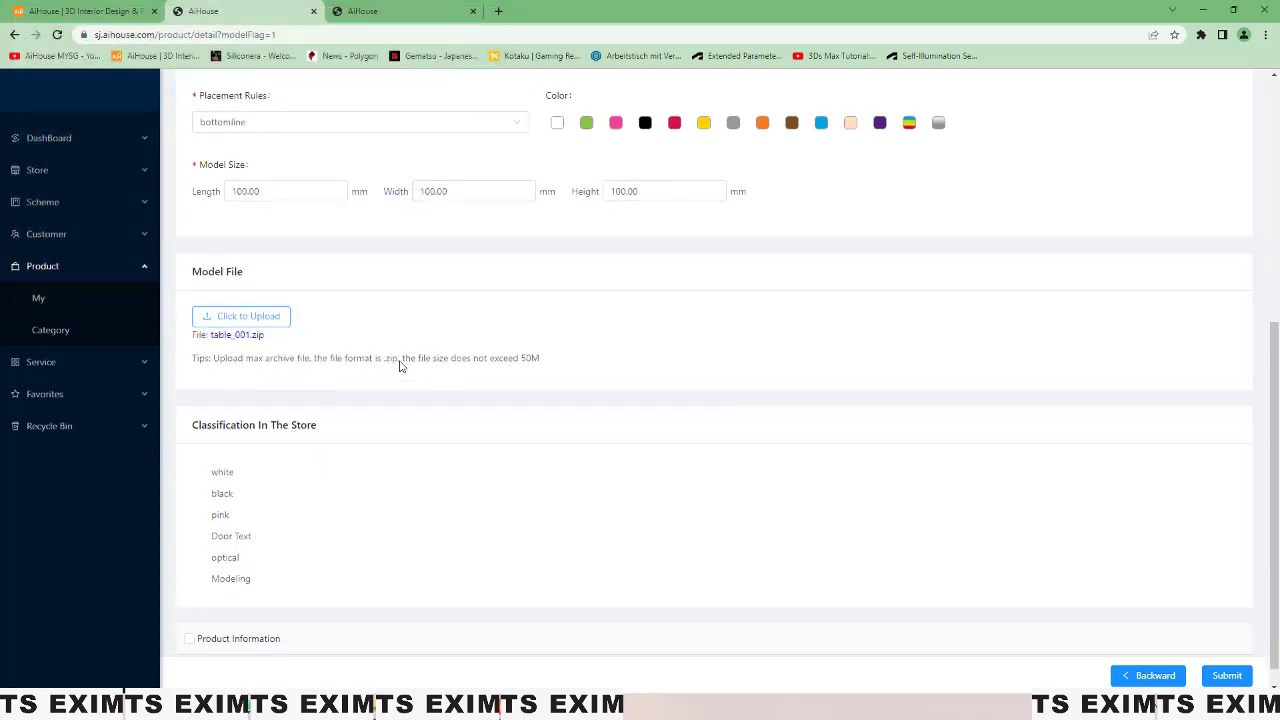
scroll(365, 462, down, 1)
click(1227, 676)
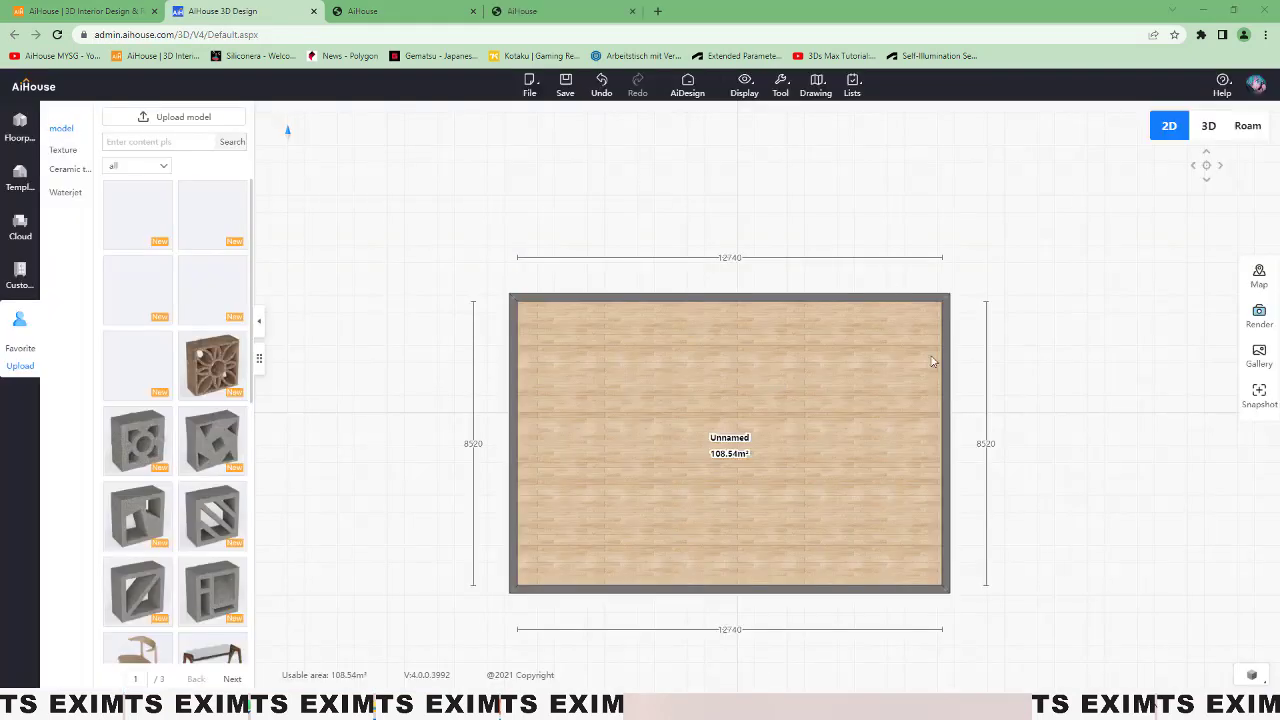
Step: In AiHouse 3D Design, place the first model from the uploaded models inside the room on the 2D floor plan
click(20, 125)
mouse_move(18, 330)
click(21, 366)
click(163, 196)
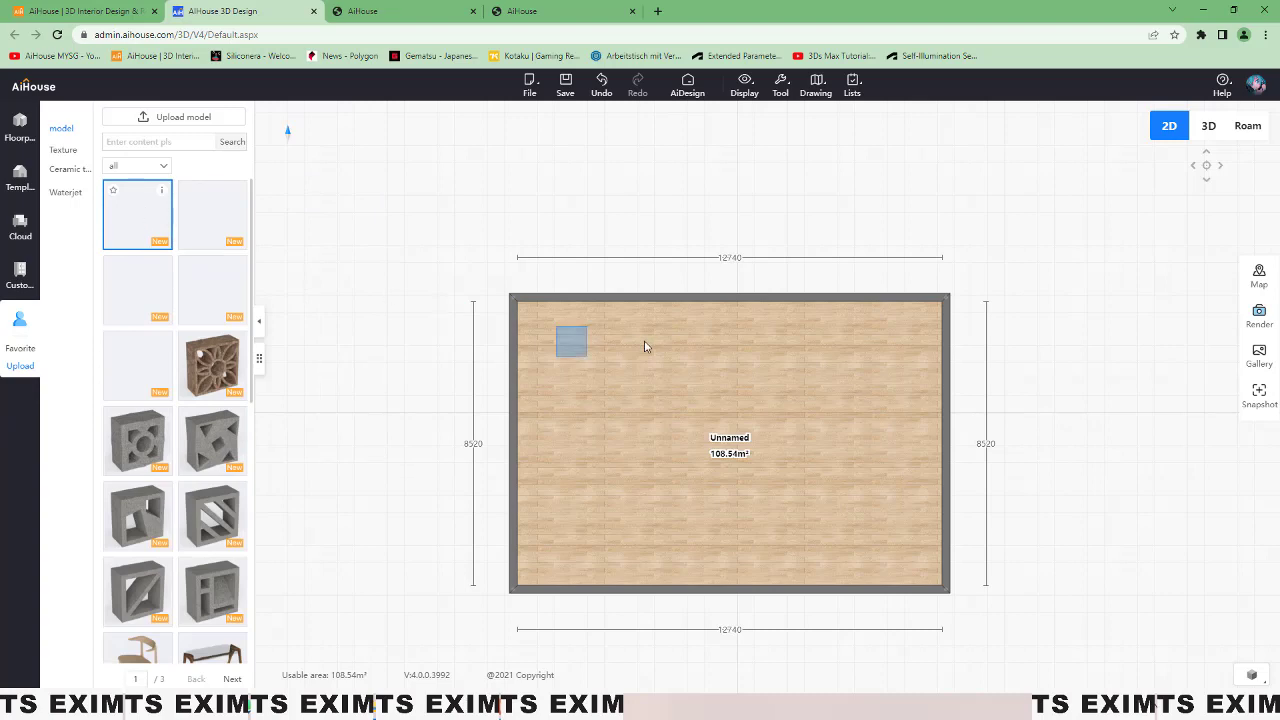
click(676, 369)
Step: Switch to the Roam view and inspect the placed round table up close and from above
click(1238, 130)
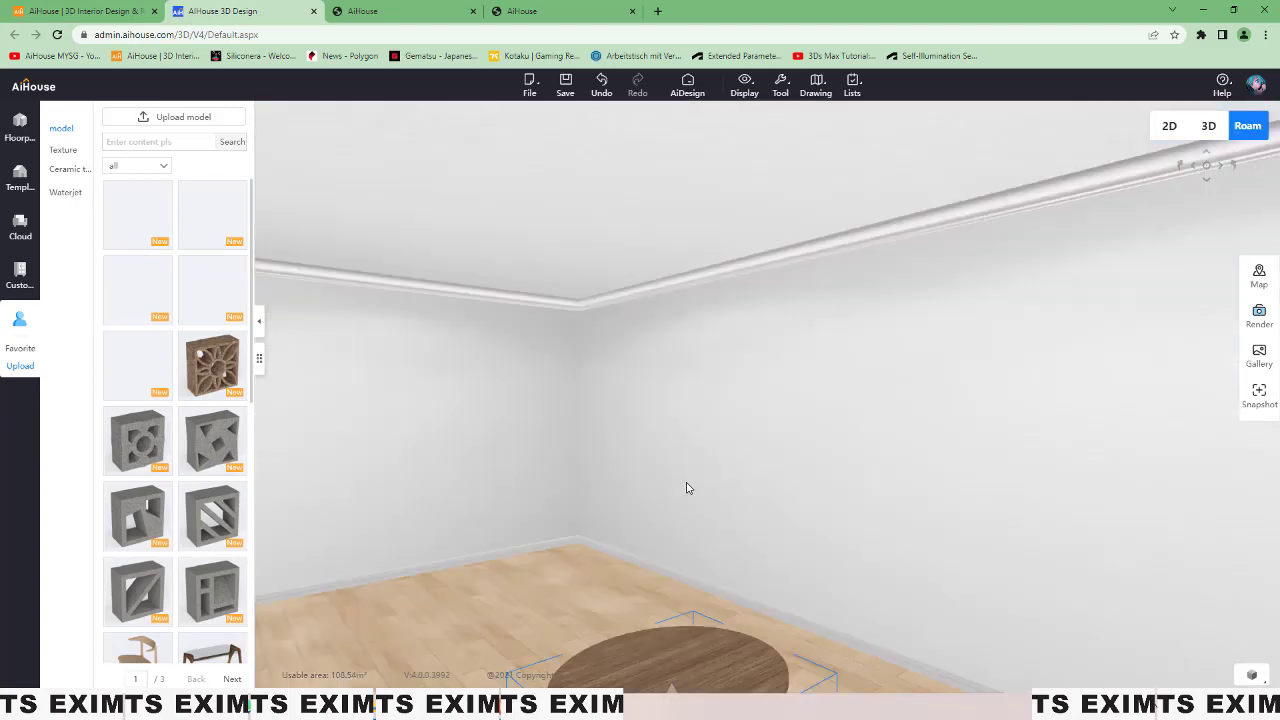
drag(686, 488, 913, 502)
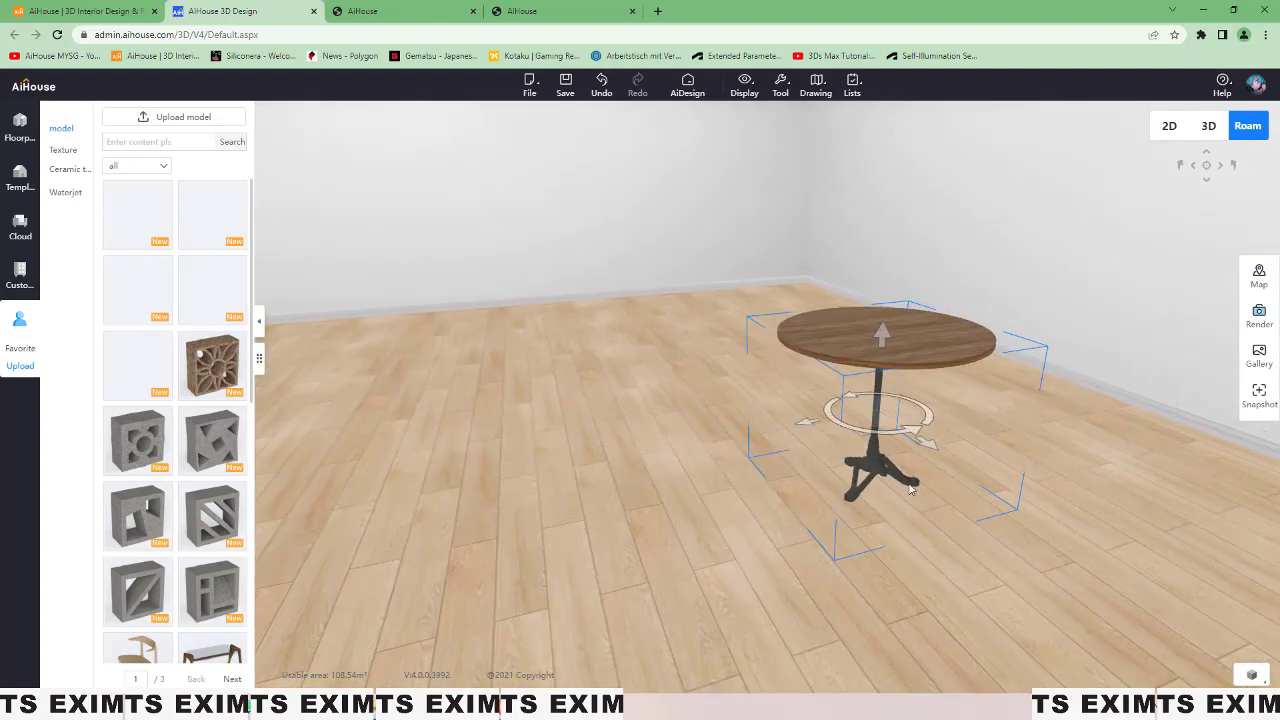
key(w)
key(d)
key(e)
key(w)
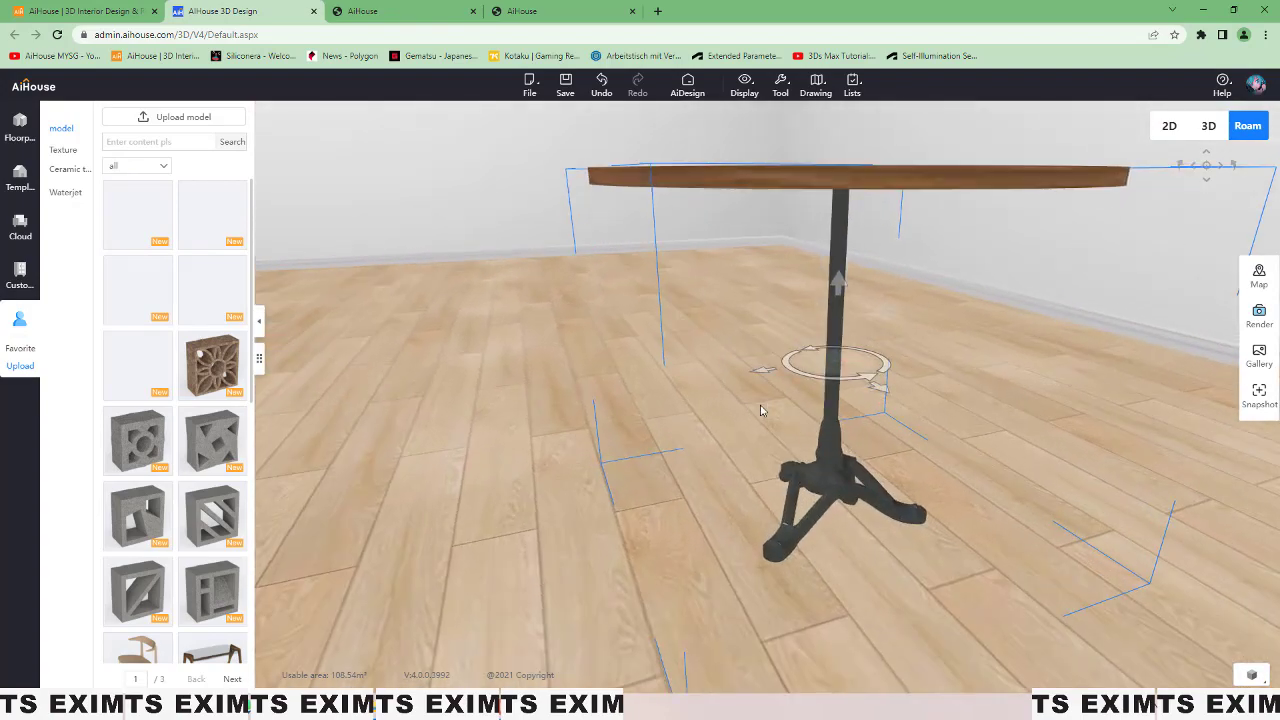
scroll(914, 396, down, 6)
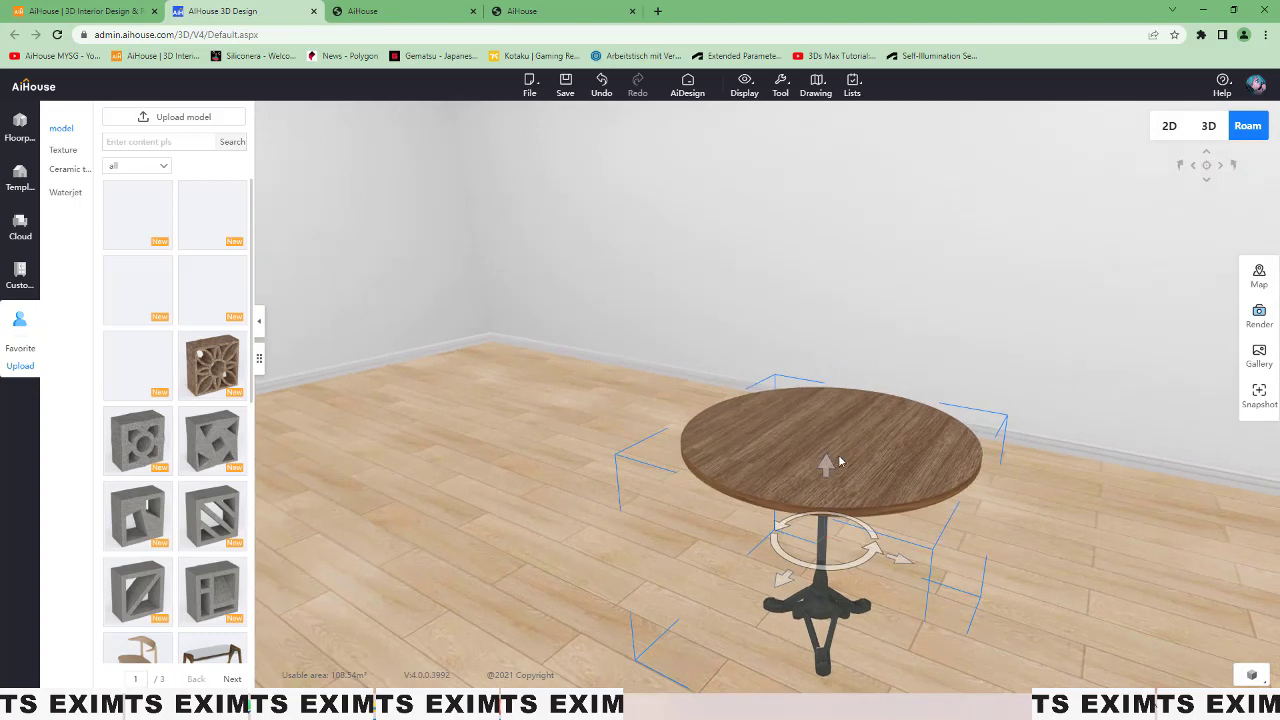
scroll(839, 460, down, 2)
Step: Apply the reddish-brown solid wood material from the public Universal material library to the tabletop
click(21, 230)
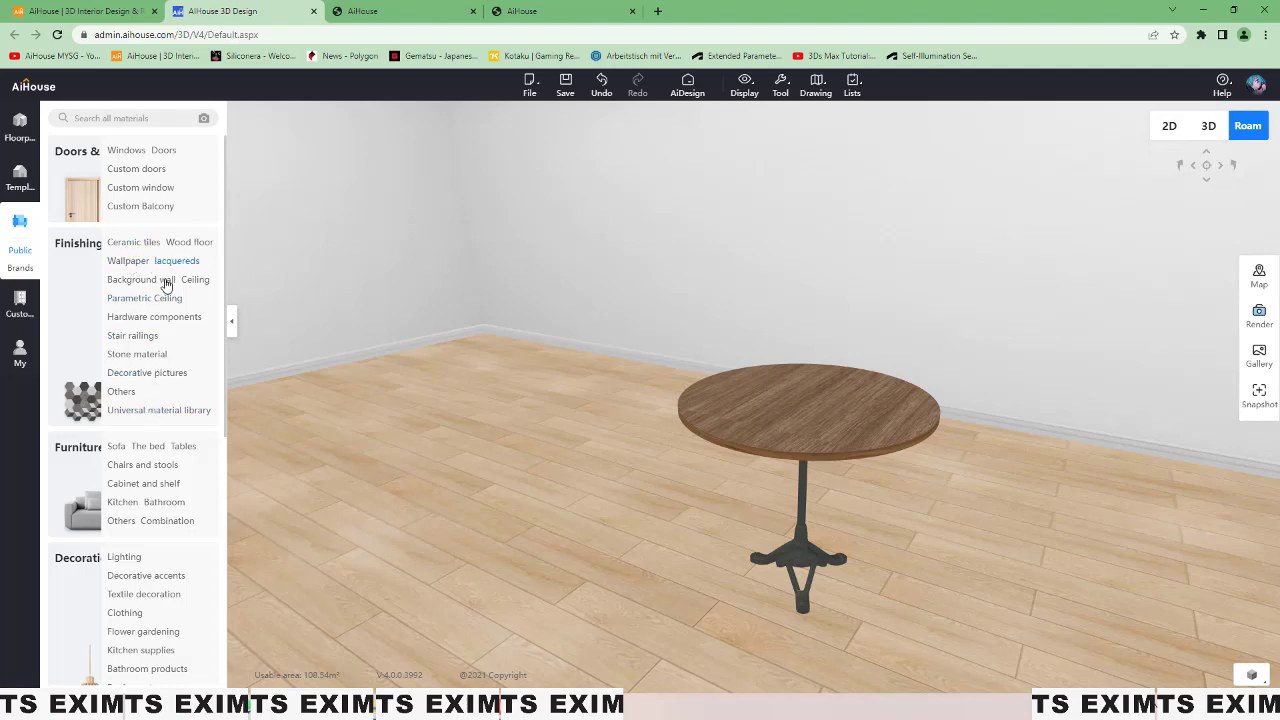
click(185, 406)
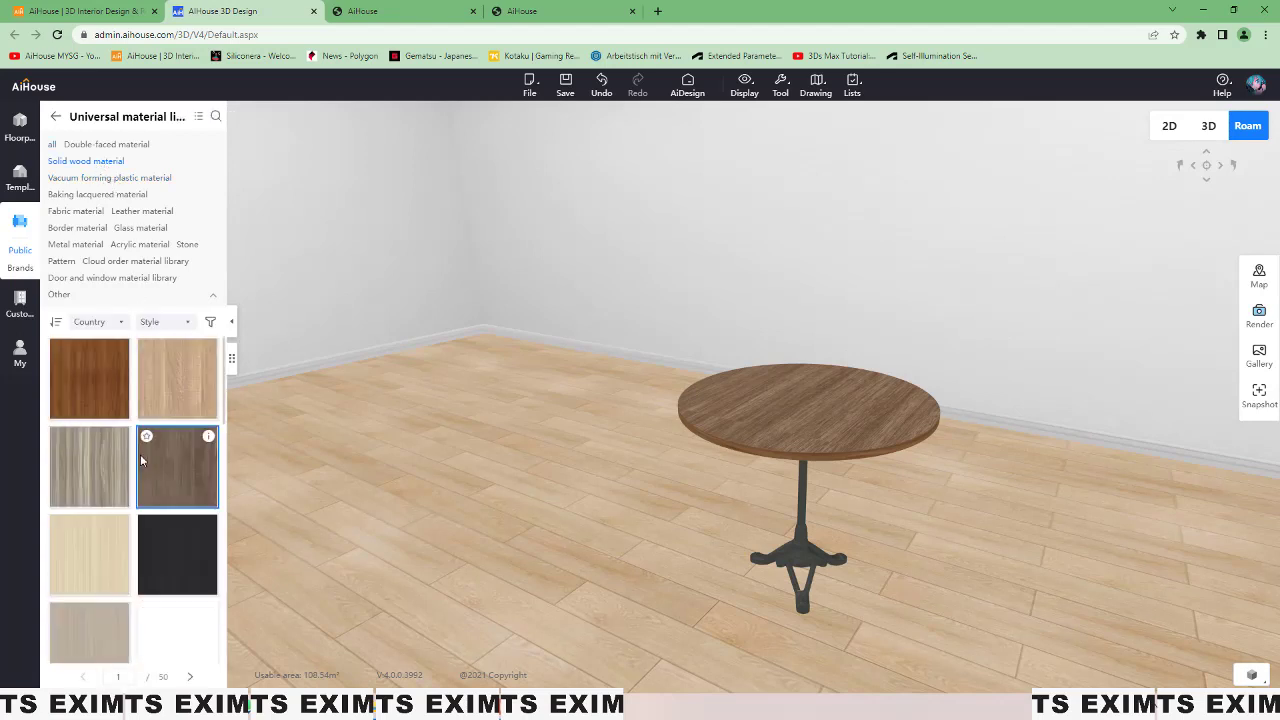
drag(101, 395, 728, 455)
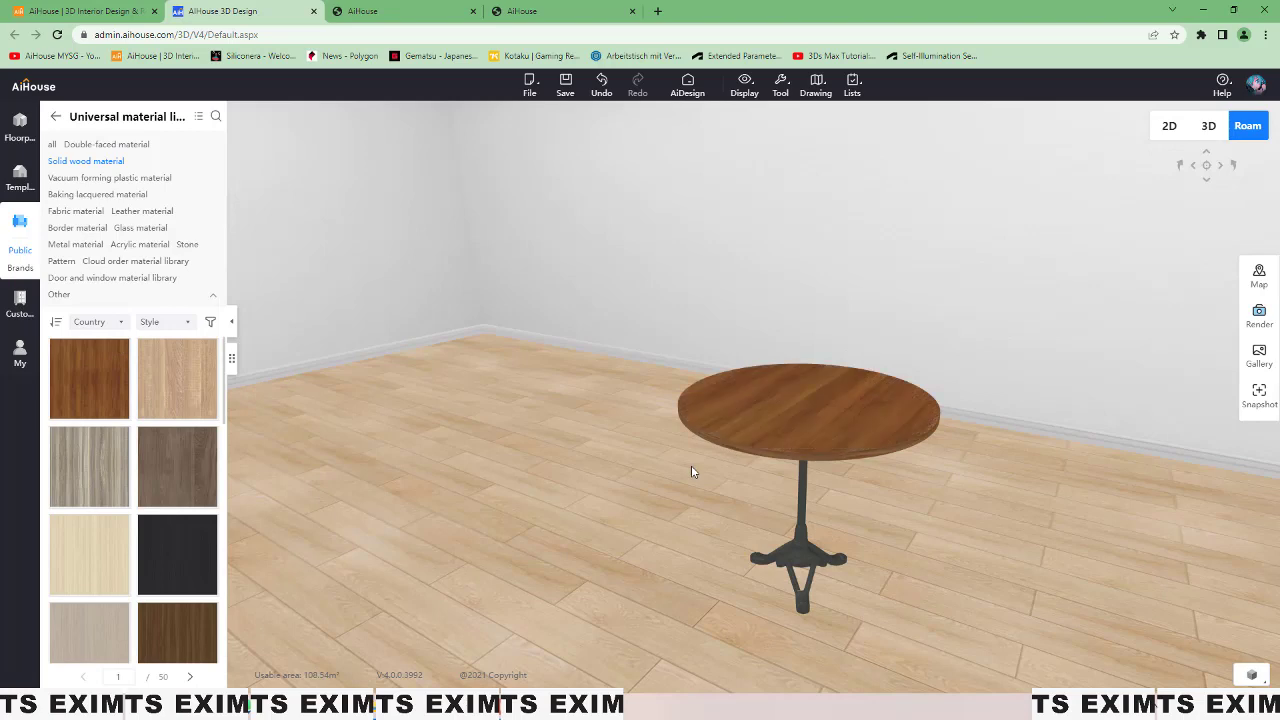
Step: Apply the grey striped solid wood material to the tabletop's edge and view the whole table
middle_drag(722, 457, 724, 401)
scroll(724, 401, up, 3)
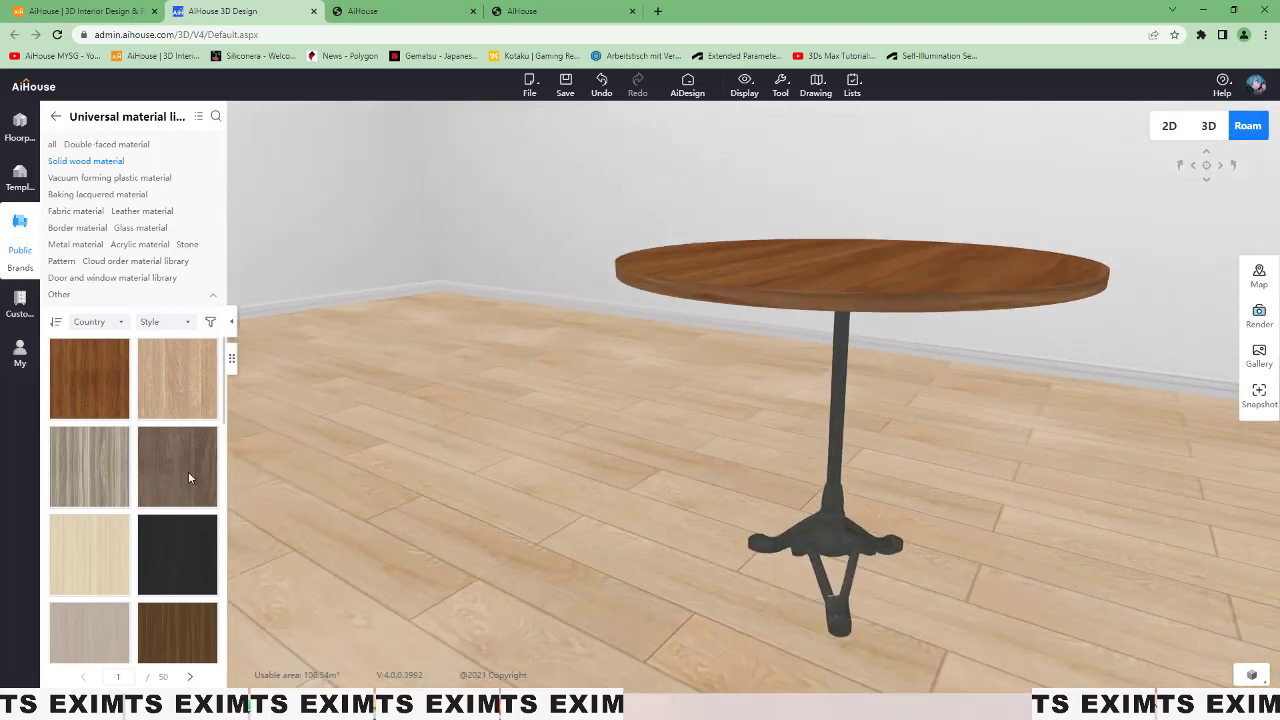
drag(100, 463, 700, 291)
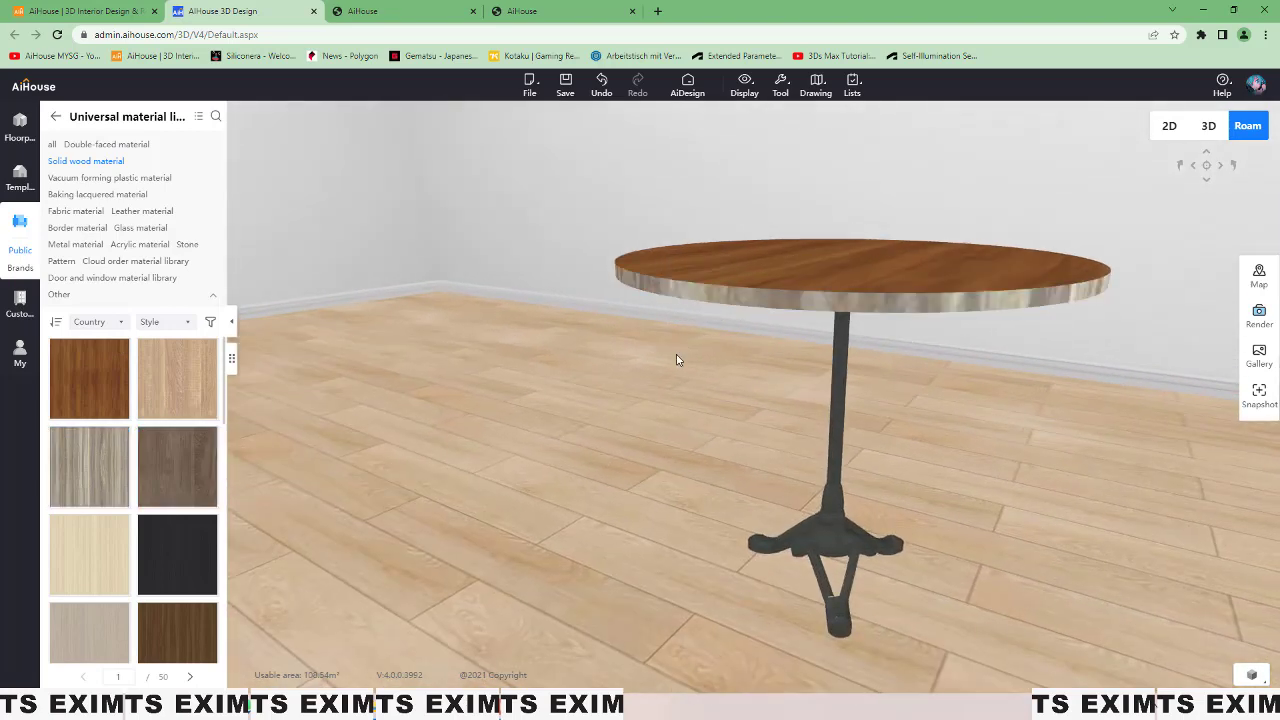
scroll(781, 358, down, 5)
drag(781, 352, 639, 340)
scroll(635, 344, down, 3)
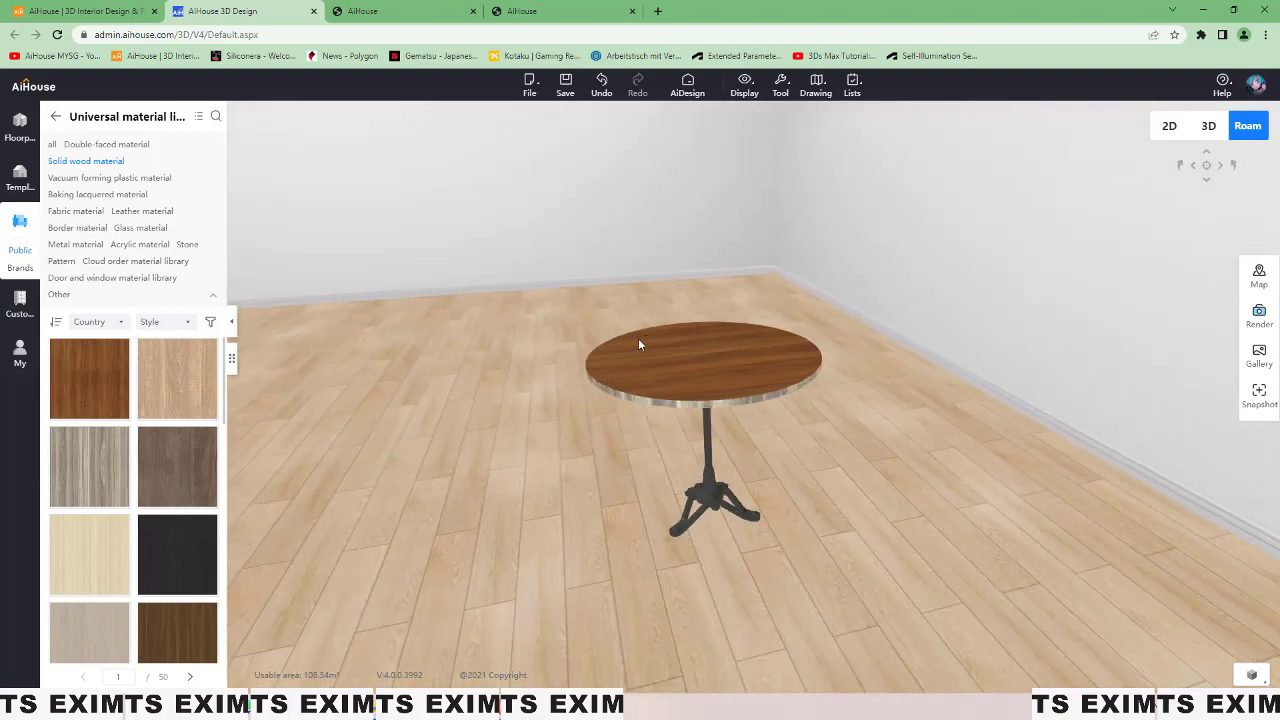